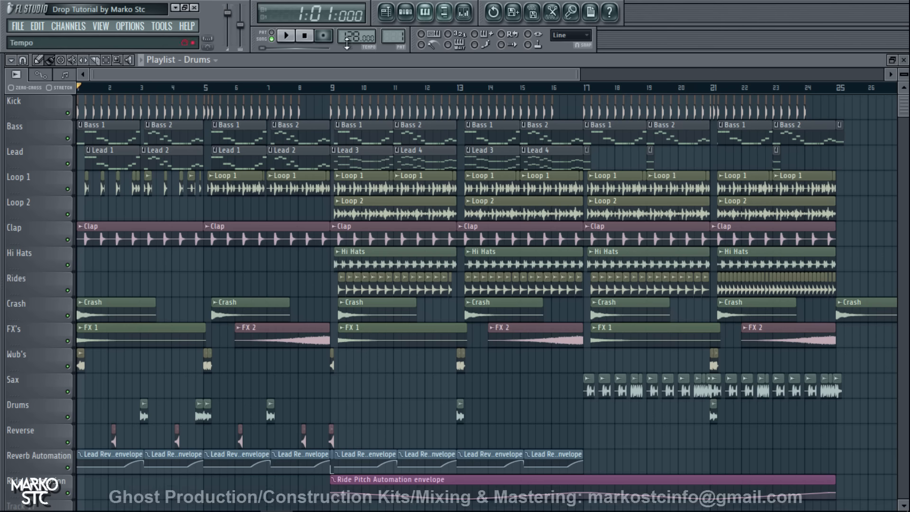
Step: Play the full drop arrangement once from the start and stop it
{"action": "left_click", "coordinate": [286, 37]}
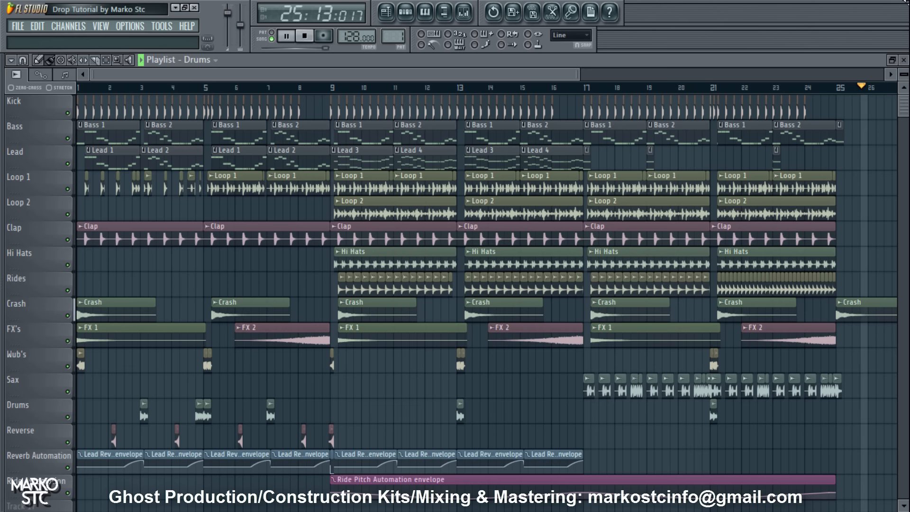
{"action": "left_click", "coordinate": [307, 38]}
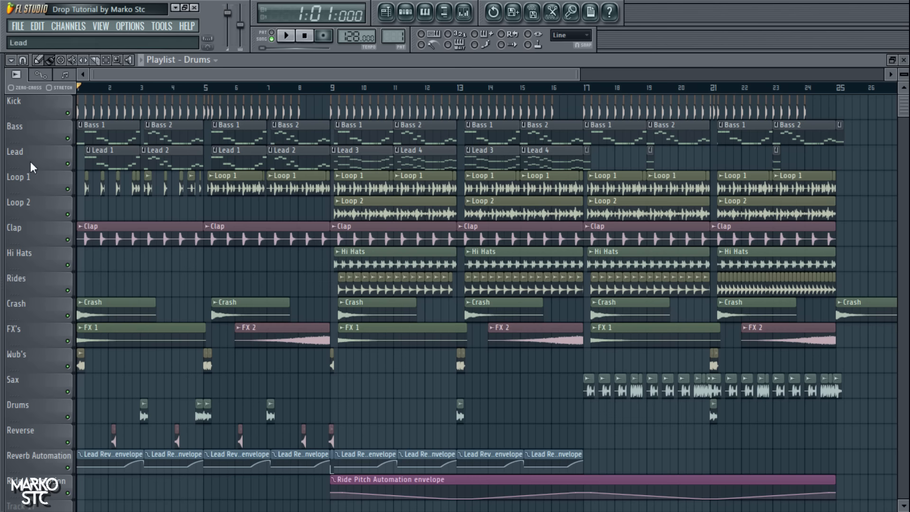
{"action": "scroll", "coordinate": [43, 131], "scroll_direction": "up", "scroll_amount": 5}
{"action": "scroll", "coordinate": [95, 114], "scroll_direction": "down", "scroll_amount": 4}
Step: Solo the Kick track and open the kick clip's channel settings to examine its sample and fade-out
{"action": "right_click", "coordinate": [69, 113]}
{"action": "scroll", "coordinate": [14, 128], "scroll_direction": "up", "scroll_amount": 6}
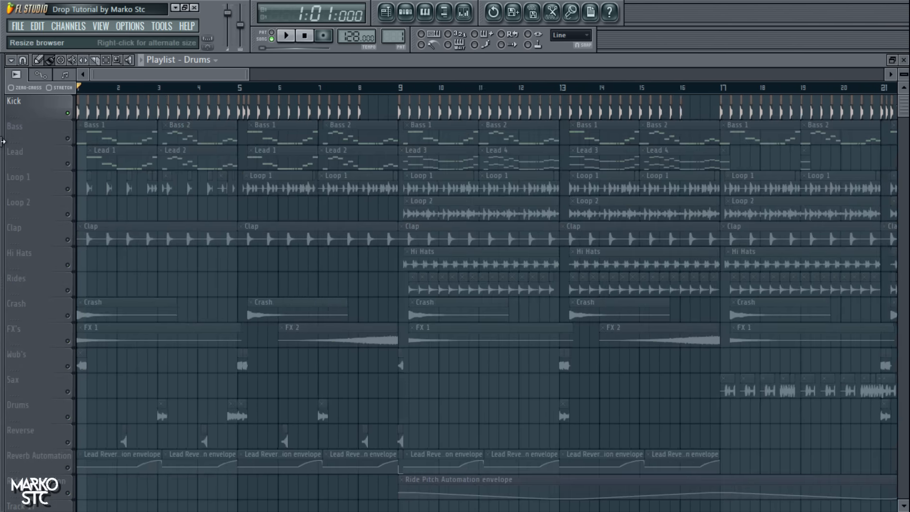
{"action": "double_click", "coordinate": [82, 111]}
{"action": "left_click_drag", "start_coordinate": [312, 58], "coordinate": [198, 84]}
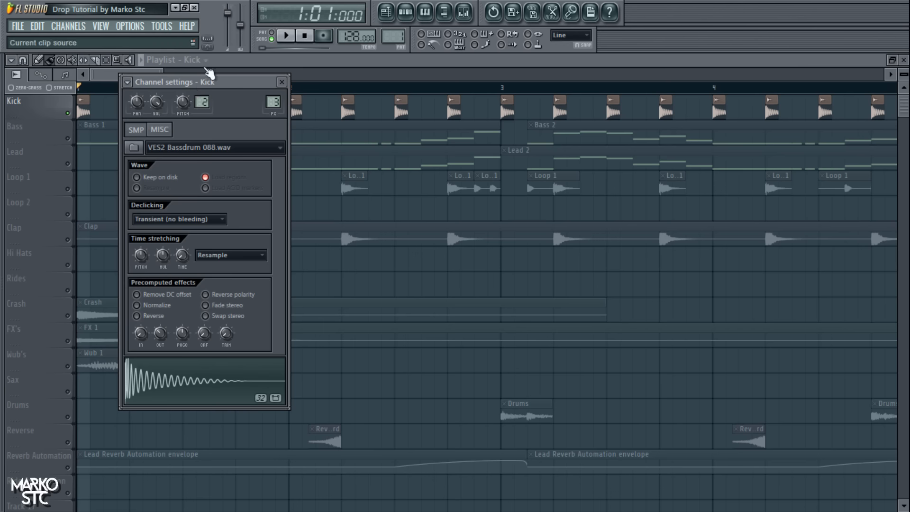
{"action": "left_click_drag", "start_coordinate": [199, 81], "coordinate": [198, 76]}
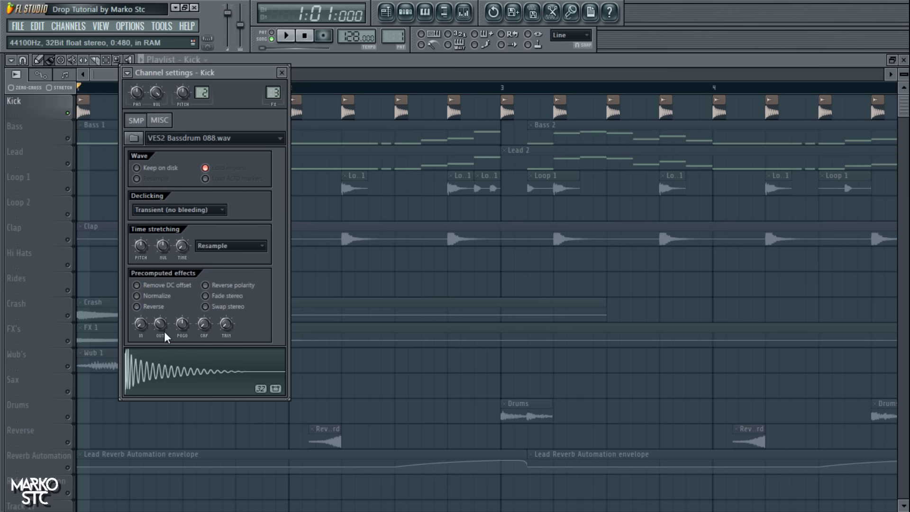
{"action": "left_click_drag", "start_coordinate": [161, 329], "coordinate": [160, 325]}
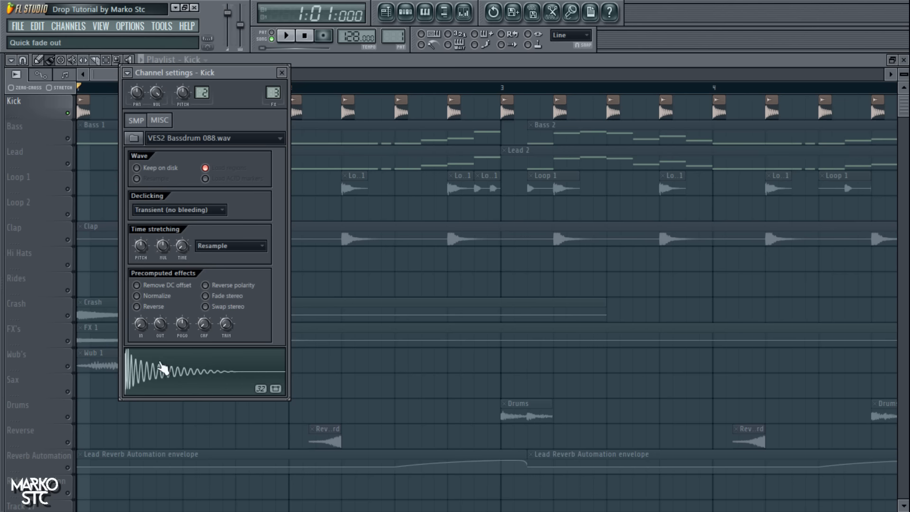
Step: Examine the Fruity Parametric EQ 2 bands on the Kick mixer track and return to the playlist
{"action": "left_click", "coordinate": [464, 11]}
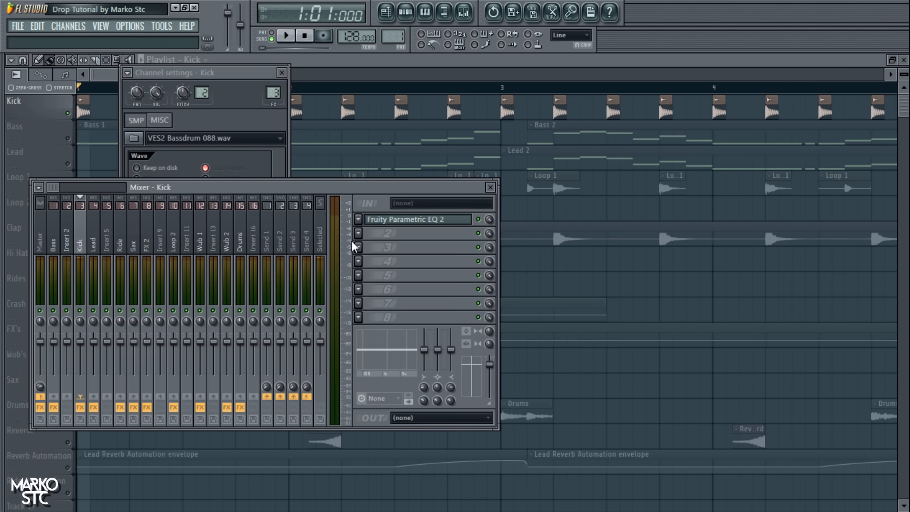
{"action": "left_click", "coordinate": [396, 220]}
{"action": "right_click", "coordinate": [393, 258]}
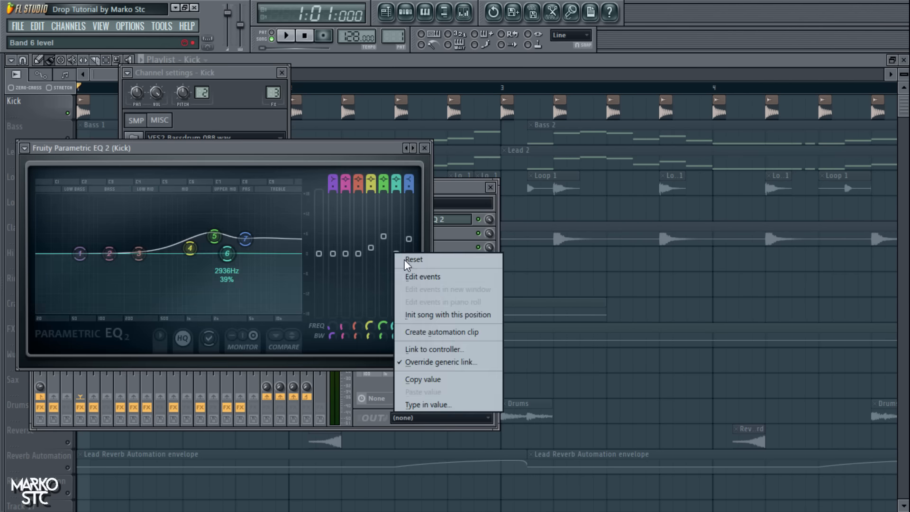
{"action": "key", "text": "Escape"}
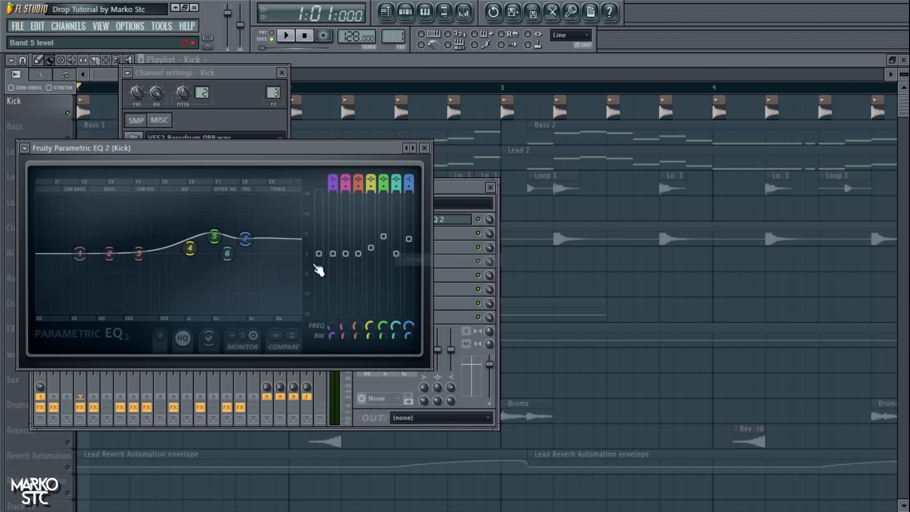
{"action": "left_click", "coordinate": [454, 188]}
{"action": "left_click", "coordinate": [387, 13]}
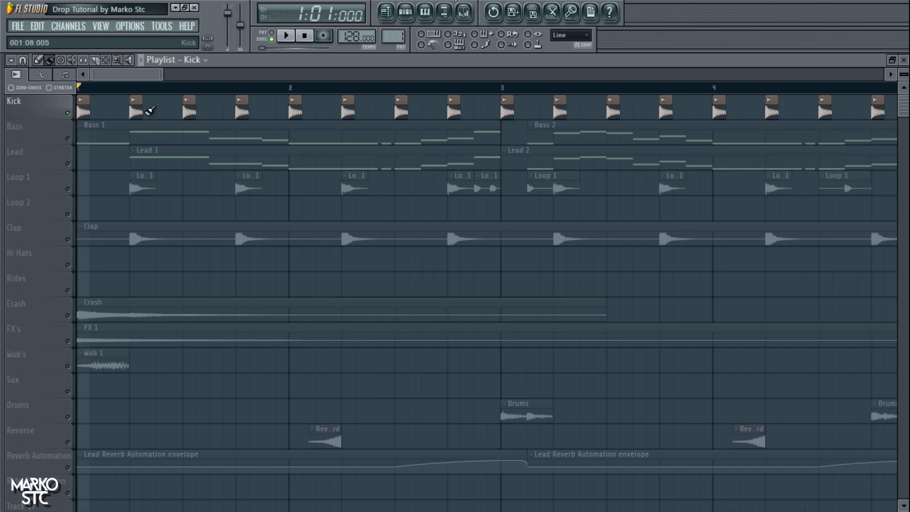
Step: Review the kick clip's channel settings once more and briefly play the soloed Kick track
{"action": "left_click", "coordinate": [83, 100]}
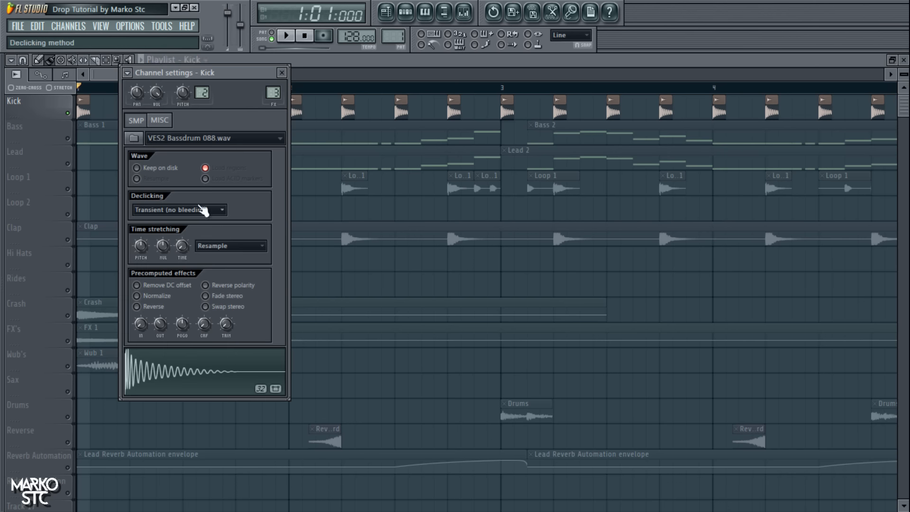
{"action": "left_click", "coordinate": [283, 72]}
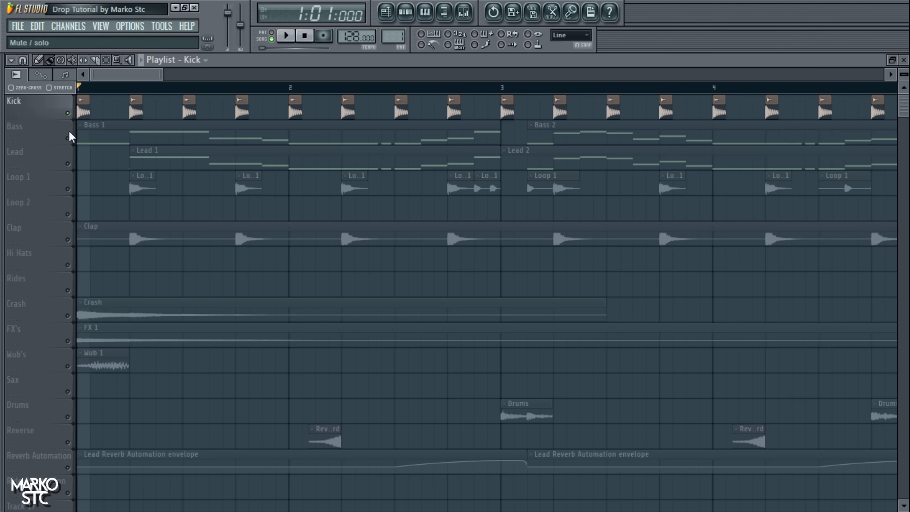
{"action": "scroll", "coordinate": [228, 192], "scroll_direction": "down", "scroll_amount": 5}
{"action": "key", "text": "space"}
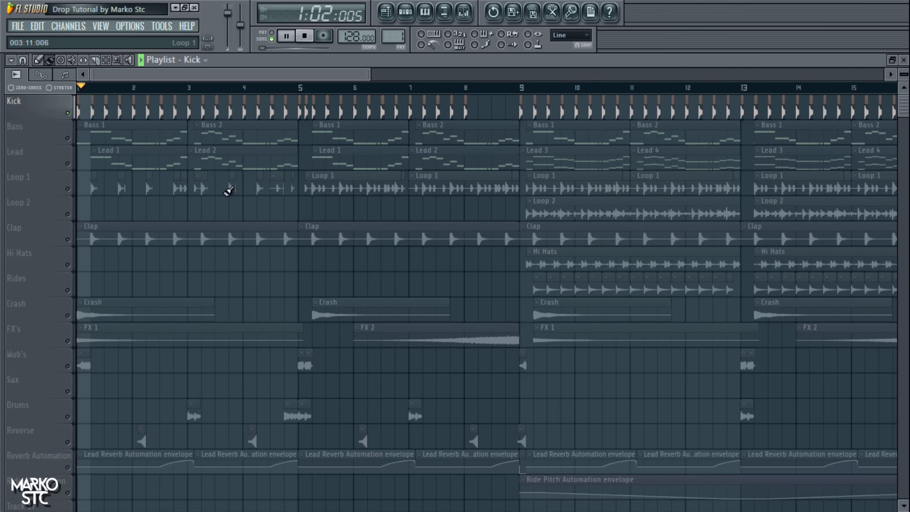
{"action": "key", "text": "space"}
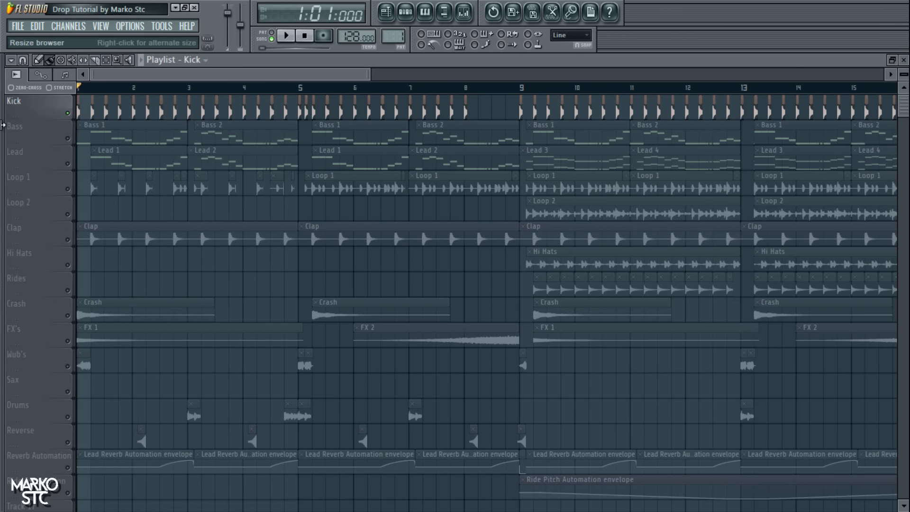
Step: Solo the Bass track and open the Sylenth1 plugin of the Bass channel from the Unsorted channel group
{"action": "scroll", "coordinate": [2, 126], "scroll_direction": "up", "scroll_amount": 3}
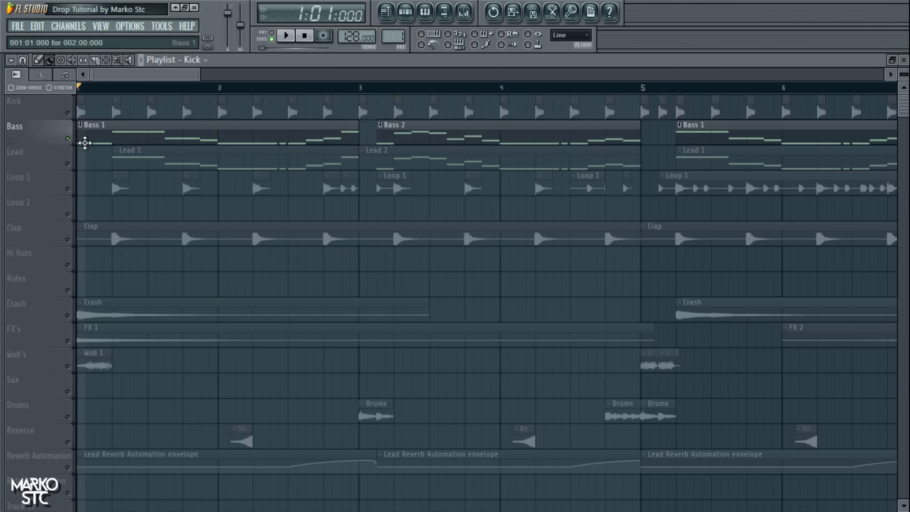
{"action": "left_click", "coordinate": [405, 12]}
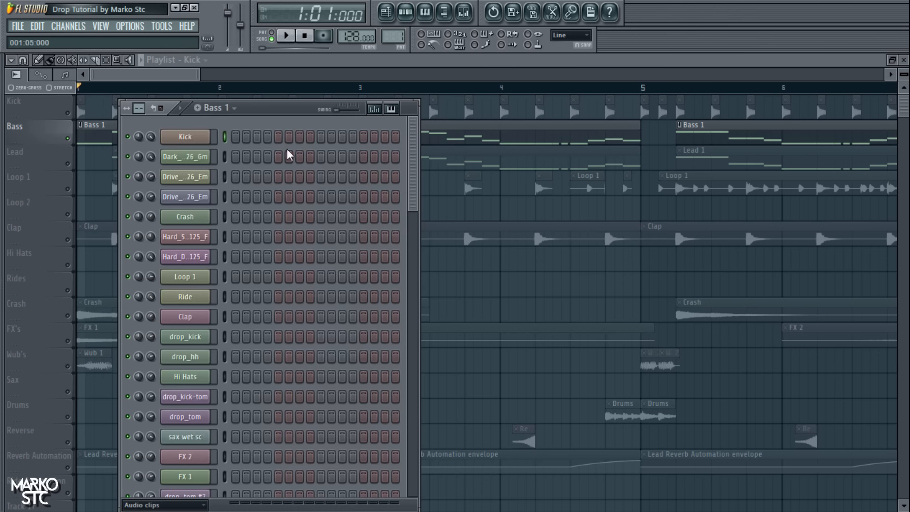
{"action": "left_click", "coordinate": [180, 505]}
{"action": "left_click", "coordinate": [185, 492]}
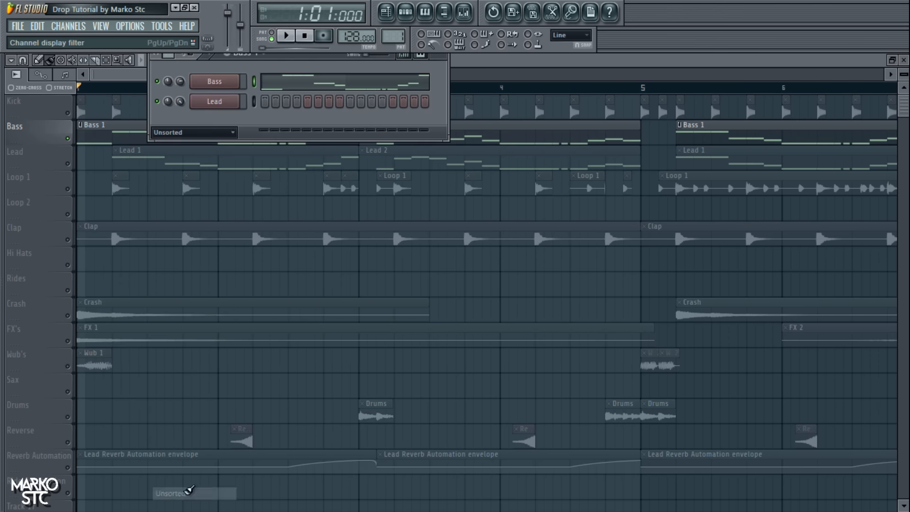
{"action": "left_click", "coordinate": [231, 85]}
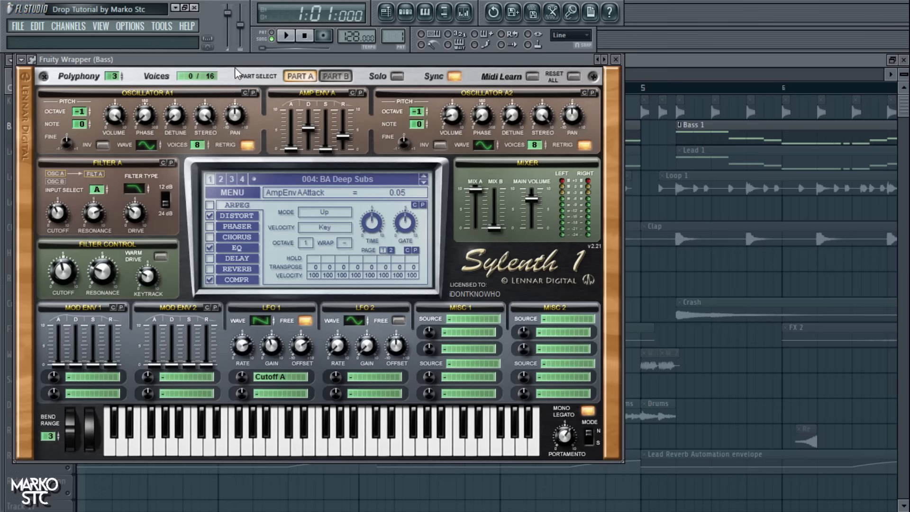
{"action": "left_click_drag", "start_coordinate": [241, 64], "coordinate": [599, 67]}
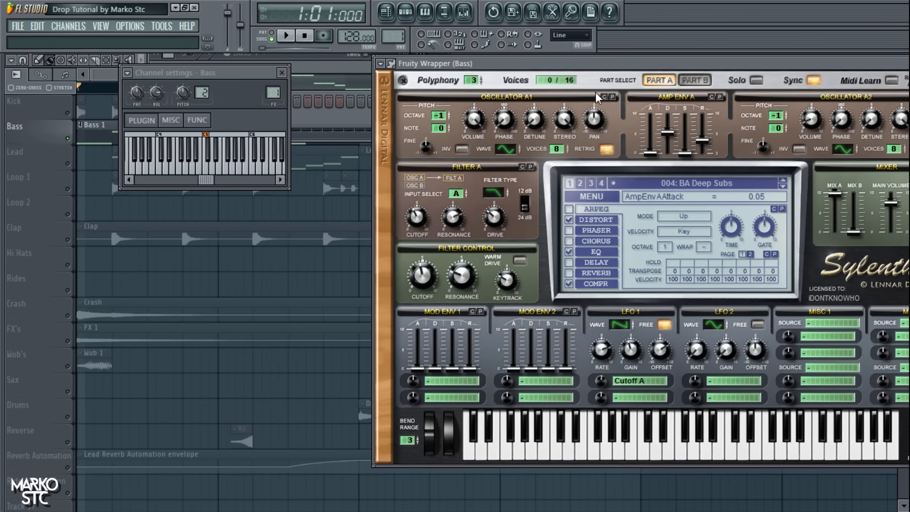
{"action": "left_click_drag", "start_coordinate": [511, 59], "coordinate": [455, 58]}
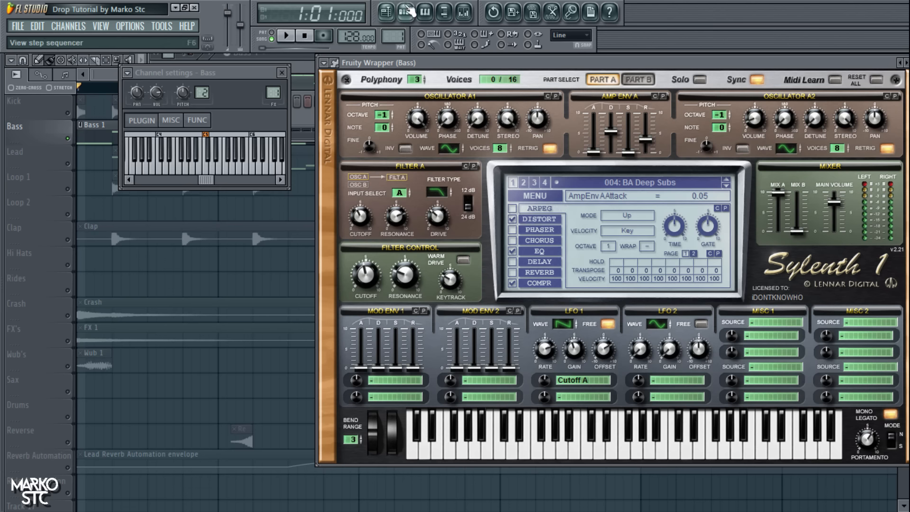
Step: Play the soloed Bass track, bring the channels back into view and stop playback
{"action": "left_click", "coordinate": [285, 36]}
{"action": "left_click", "coordinate": [387, 13]}
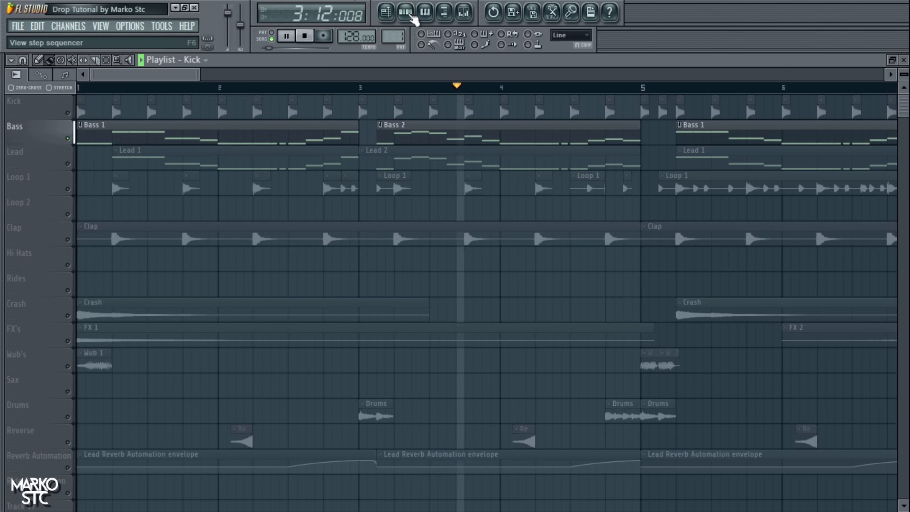
{"action": "left_click", "coordinate": [410, 14]}
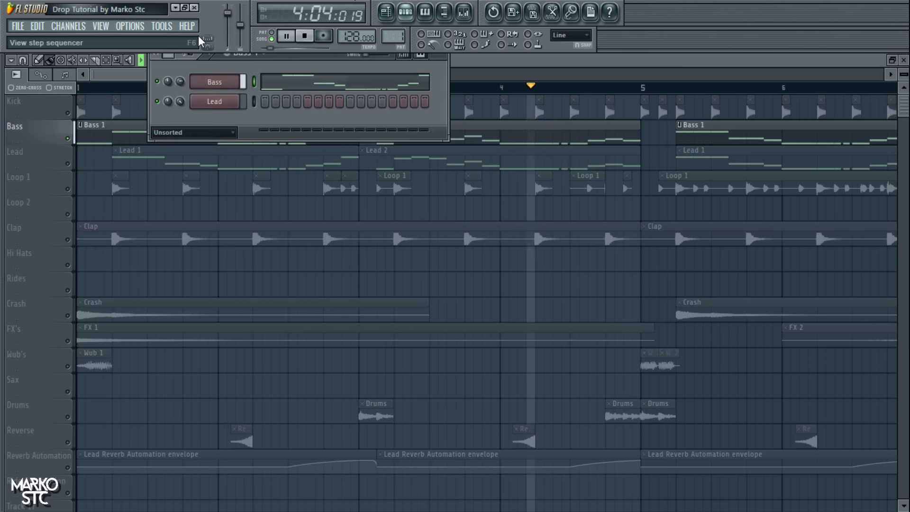
{"action": "left_click", "coordinate": [306, 37]}
Step: Switch playback to pattern mode and examine Kickstart and Fruity Parametric EQ 2 on the Bass mixer track
{"action": "left_click", "coordinate": [464, 12]}
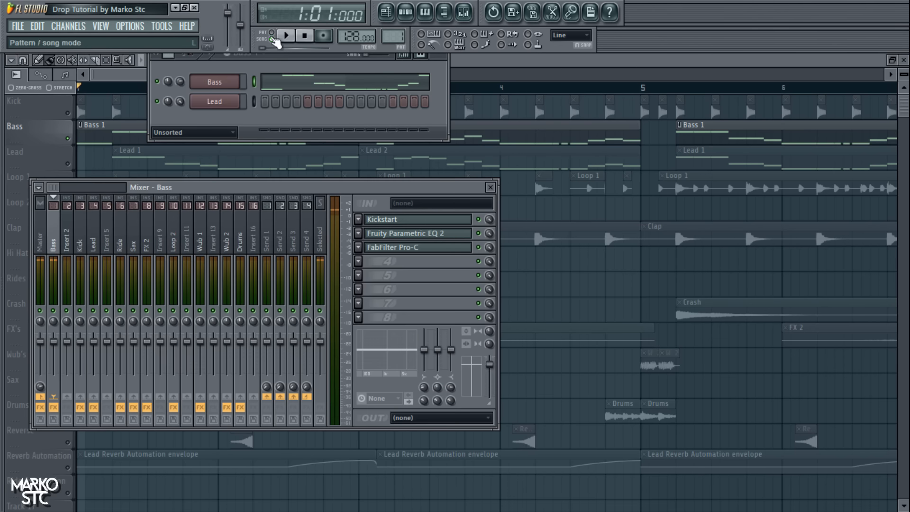
{"action": "left_click_drag", "start_coordinate": [248, 185], "coordinate": [333, 135]}
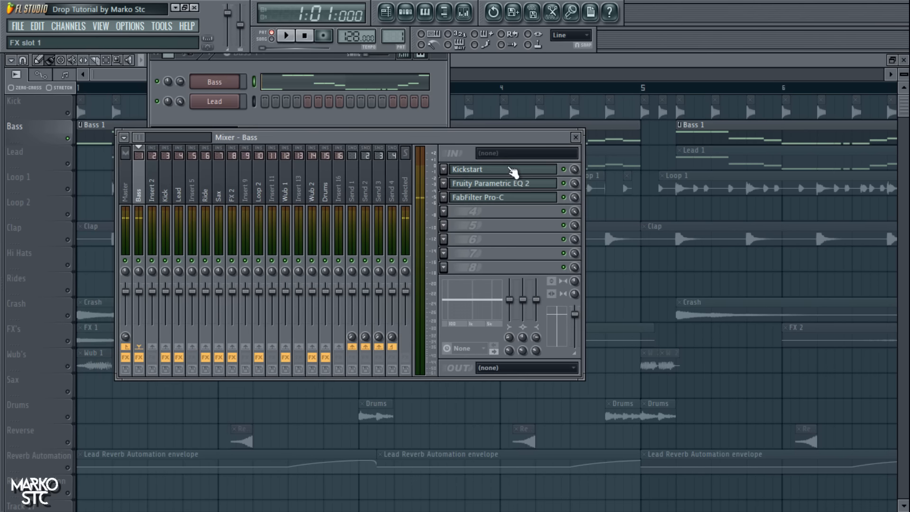
{"action": "left_click", "coordinate": [505, 176]}
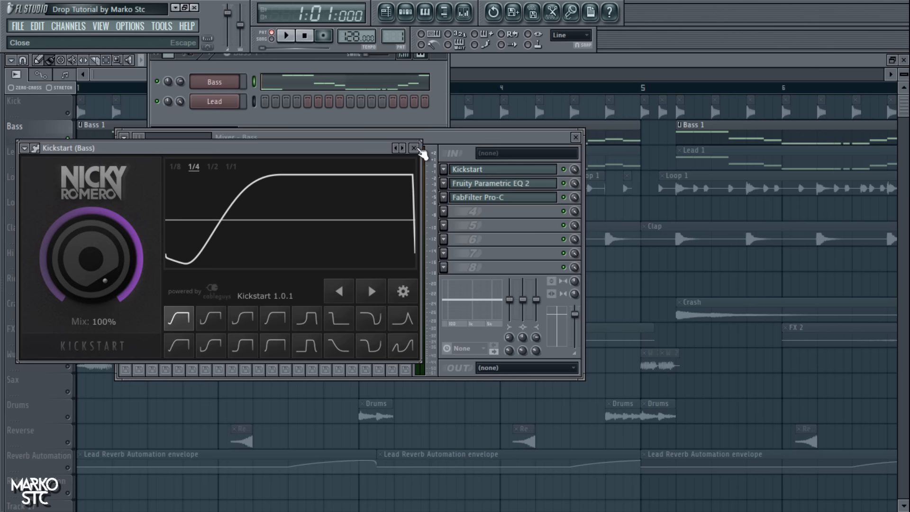
{"action": "left_click", "coordinate": [419, 150]}
{"action": "left_click", "coordinate": [504, 183]}
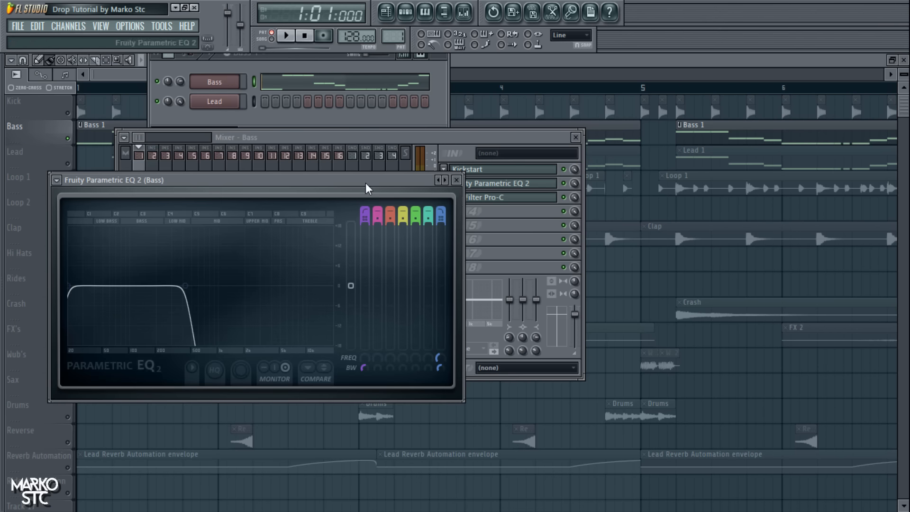
{"action": "left_click", "coordinate": [503, 142]}
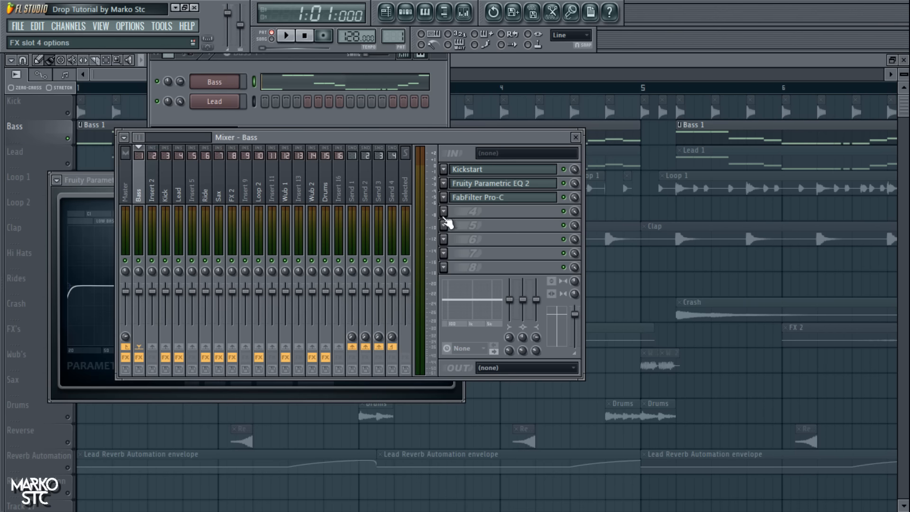
Step: Try FabFilter Pro-Q in the fourth effect slot of the Bass mixer track, and empty the slot again
{"action": "left_click", "coordinate": [444, 215]}
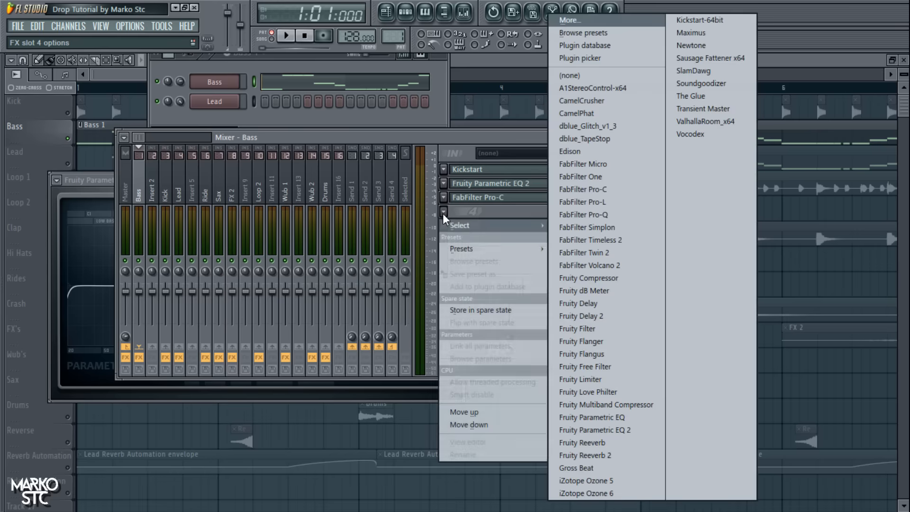
{"action": "left_click", "coordinate": [616, 213]}
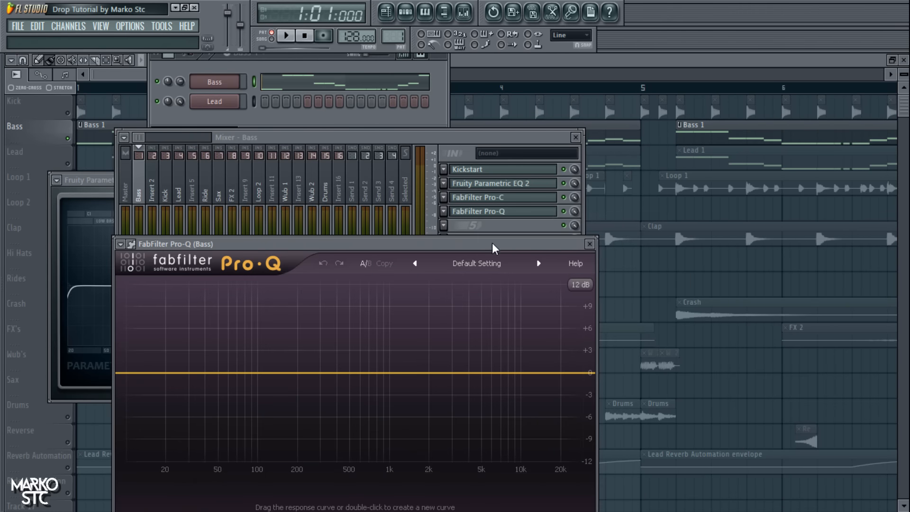
{"action": "left_click_drag", "start_coordinate": [492, 244], "coordinate": [508, 147]}
{"action": "left_click", "coordinate": [589, 143]}
{"action": "left_click", "coordinate": [445, 212]}
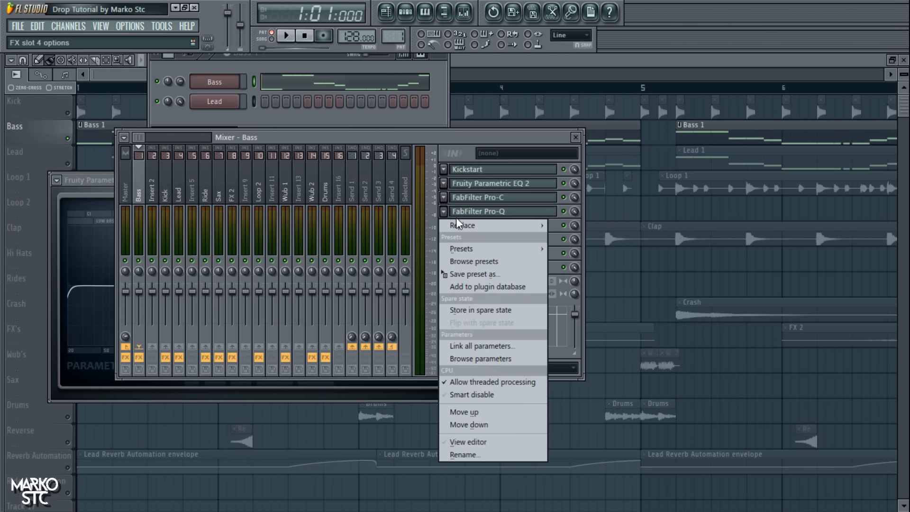
{"action": "mouse_move", "coordinate": [457, 222]}
{"action": "left_click", "coordinate": [579, 78]}
Step: Set the low-pass band of the Bass track's Fruity Parametric EQ 2 to 400 Hz and play the Bass 1 pattern
{"action": "left_click", "coordinate": [127, 173]}
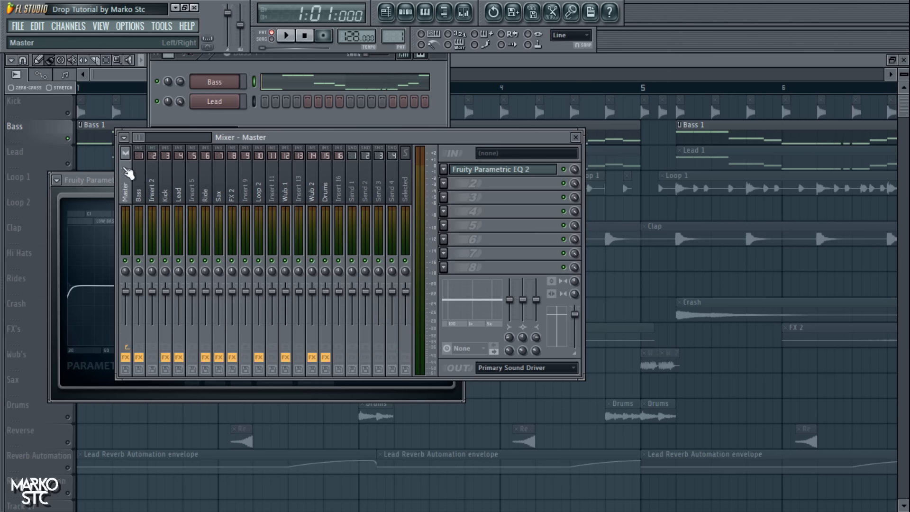
{"action": "left_click", "coordinate": [140, 180]}
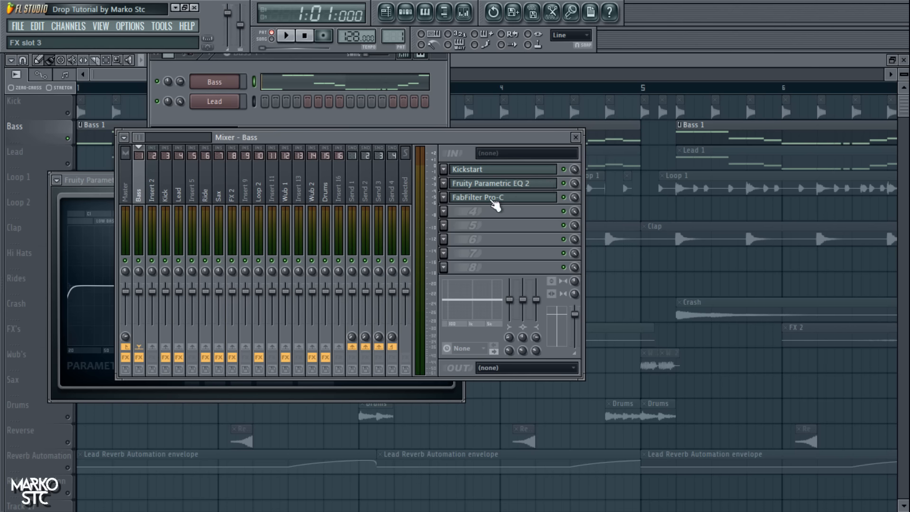
{"action": "left_click", "coordinate": [507, 183]}
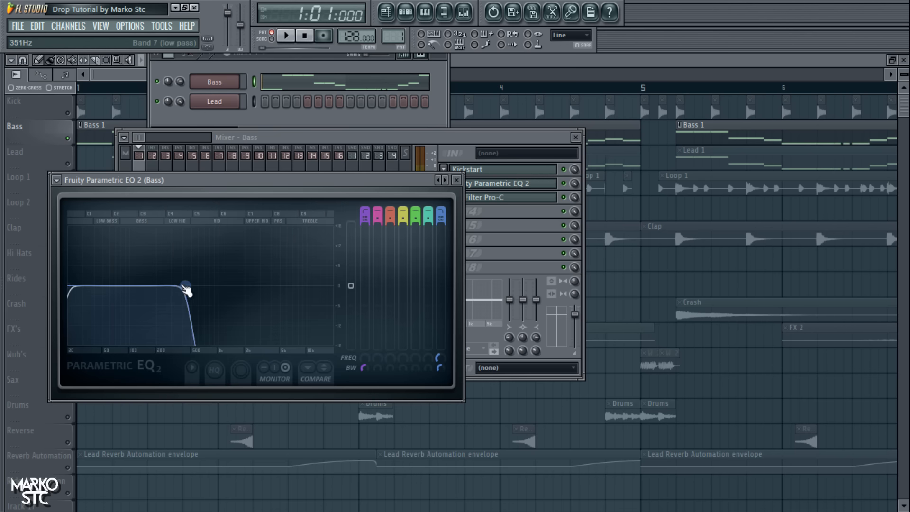
{"action": "mouse_move", "coordinate": [184, 286]}
{"action": "left_mouse_down"}
{"action": "mouse_move", "coordinate": [331, 286]}
{"action": "mouse_move", "coordinate": [182, 286]}
{"action": "left_mouse_up"}
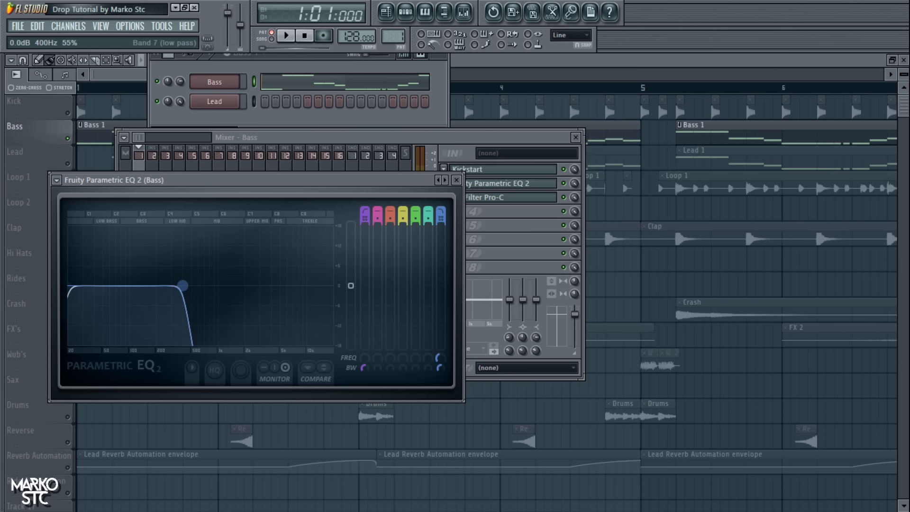
{"action": "left_click", "coordinate": [288, 36]}
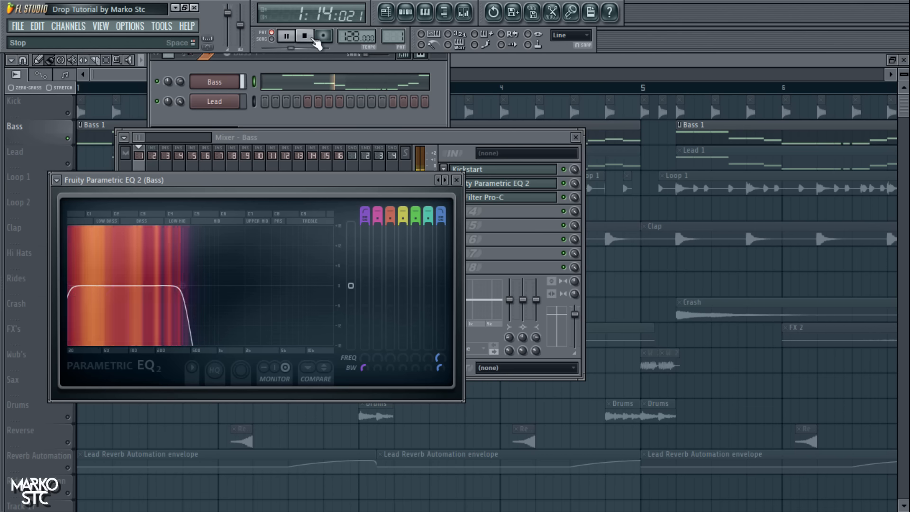
Step: Stop playback and examine the high-pass band at the low end of the Bass track's Fruity Parametric EQ 2
{"action": "left_click", "coordinate": [313, 40]}
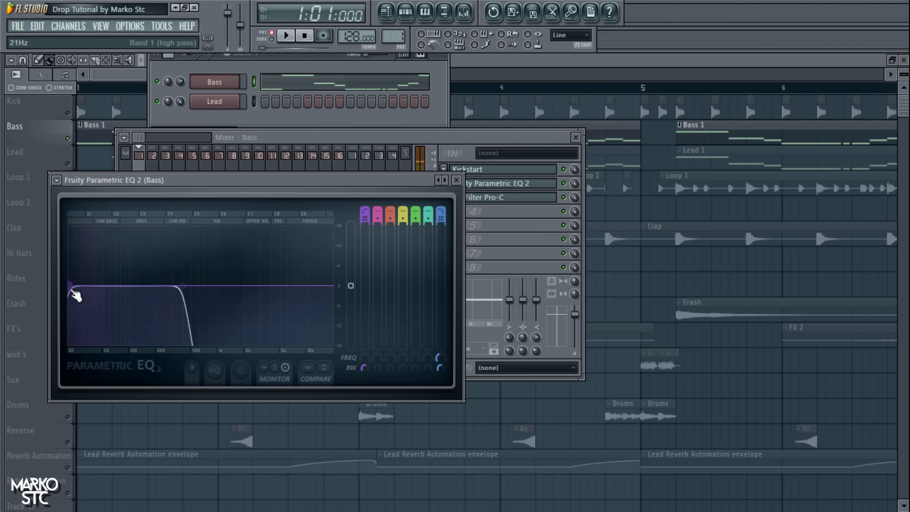
{"action": "mouse_move", "coordinate": [74, 291]}
{"action": "left_mouse_down"}
{"action": "mouse_move", "coordinate": [93, 289]}
{"action": "mouse_move", "coordinate": [69, 287]}
{"action": "left_mouse_up"}
{"action": "mouse_move", "coordinate": [78, 287]}
{"action": "left_mouse_down"}
{"action": "mouse_move", "coordinate": [71, 299]}
{"action": "mouse_move", "coordinate": [70, 286]}
{"action": "left_mouse_up"}
{"action": "left_click", "coordinate": [433, 126]}
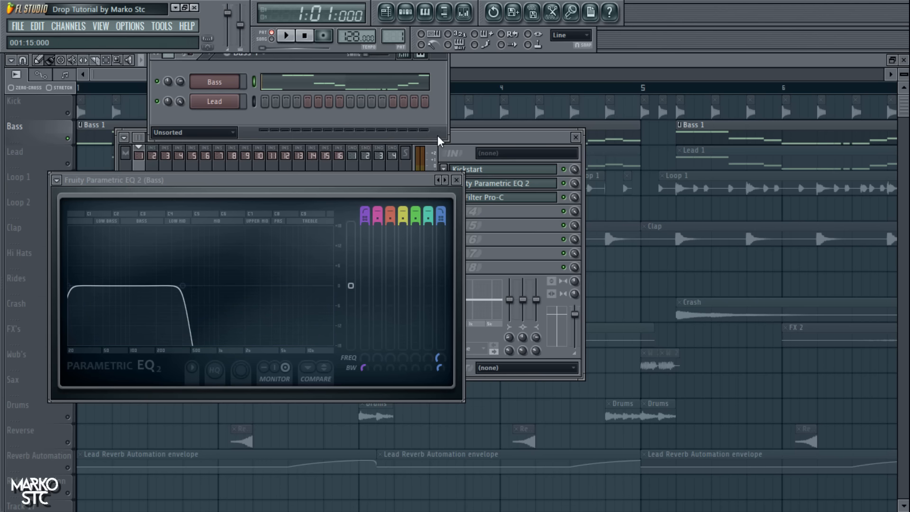
Step: Examine the FabFilter Pro-C compressor settings on the Bass mixer track and close the plugin window
{"action": "left_click", "coordinate": [469, 138]}
{"action": "left_click", "coordinate": [524, 198]}
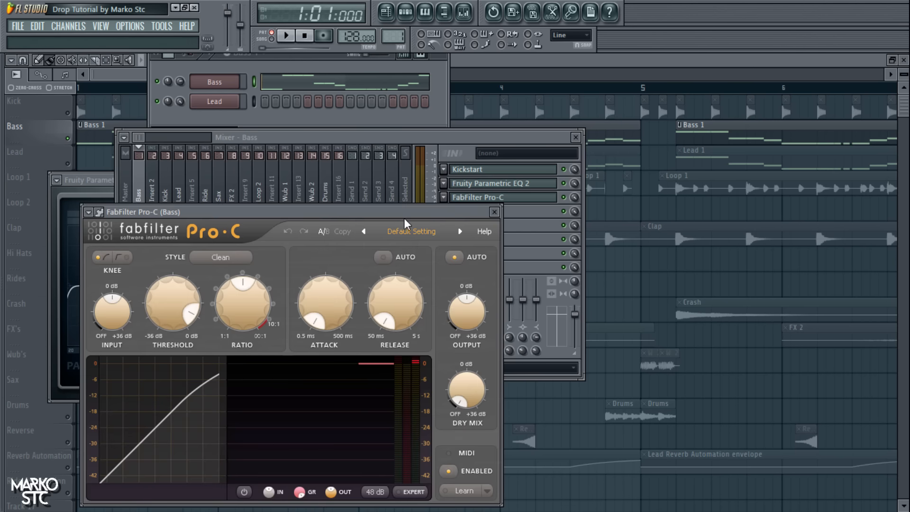
{"action": "left_click_drag", "start_coordinate": [397, 215], "coordinate": [423, 164]}
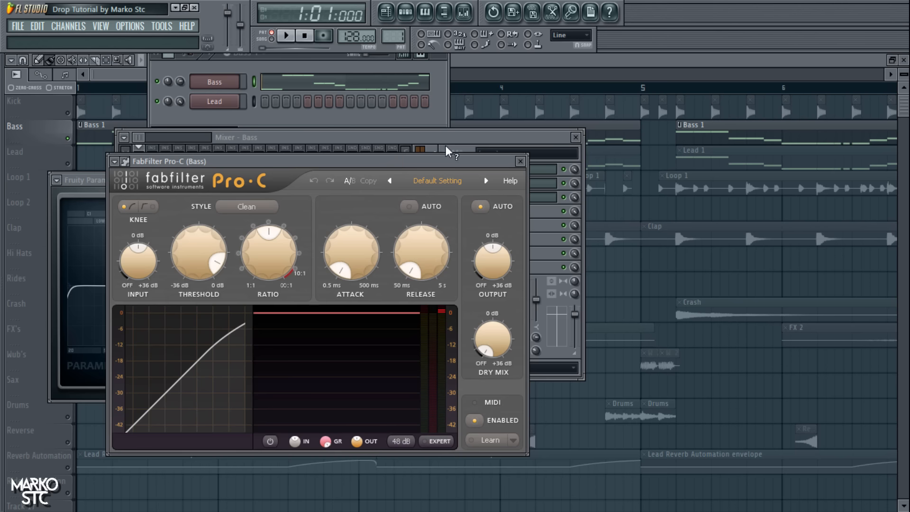
{"action": "left_click", "coordinate": [520, 161]}
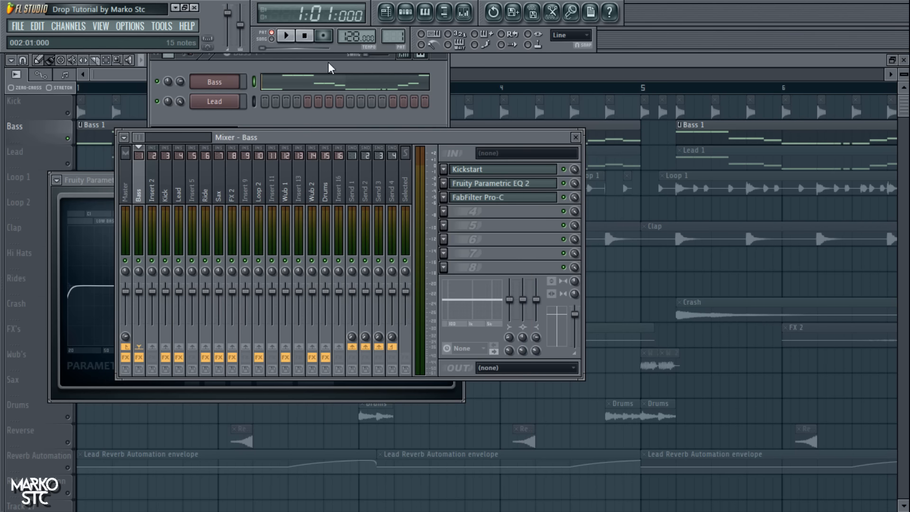
{"action": "left_click", "coordinate": [324, 62]}
{"action": "left_click", "coordinate": [516, 198]}
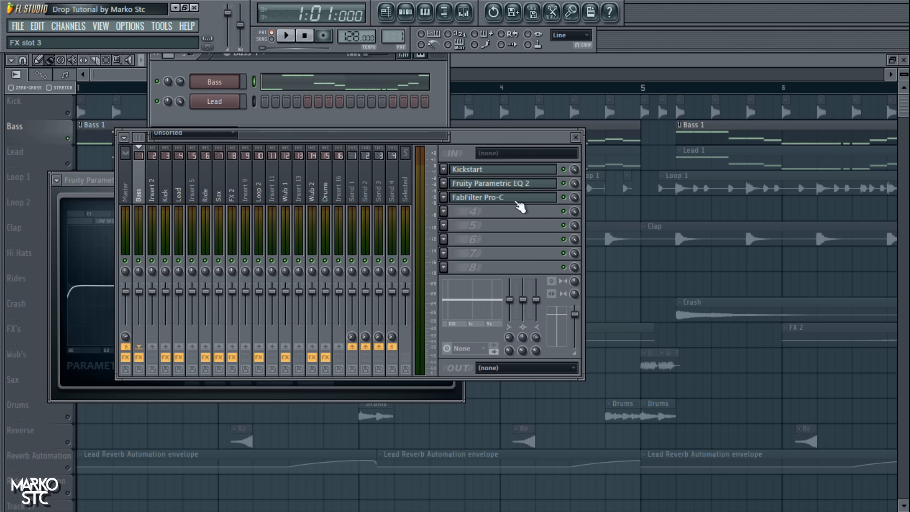
{"action": "left_click", "coordinate": [522, 161]}
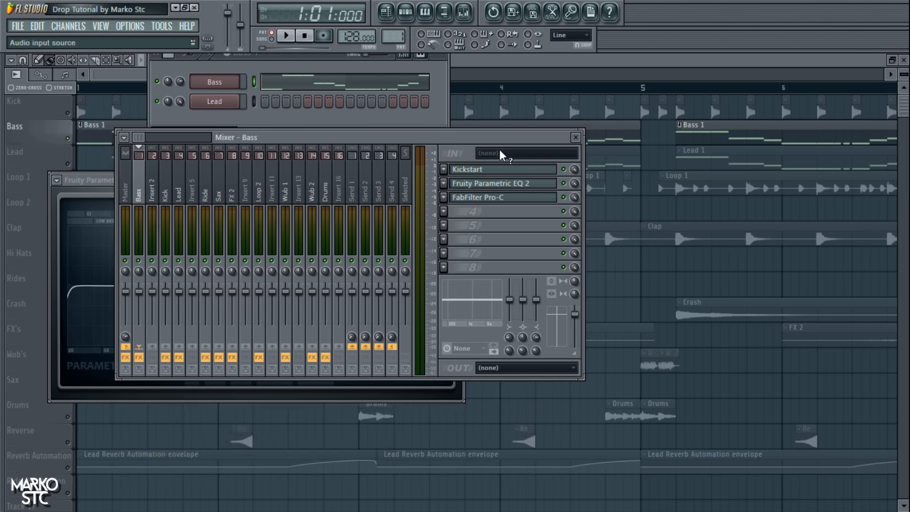
{"action": "left_click", "coordinate": [342, 65]}
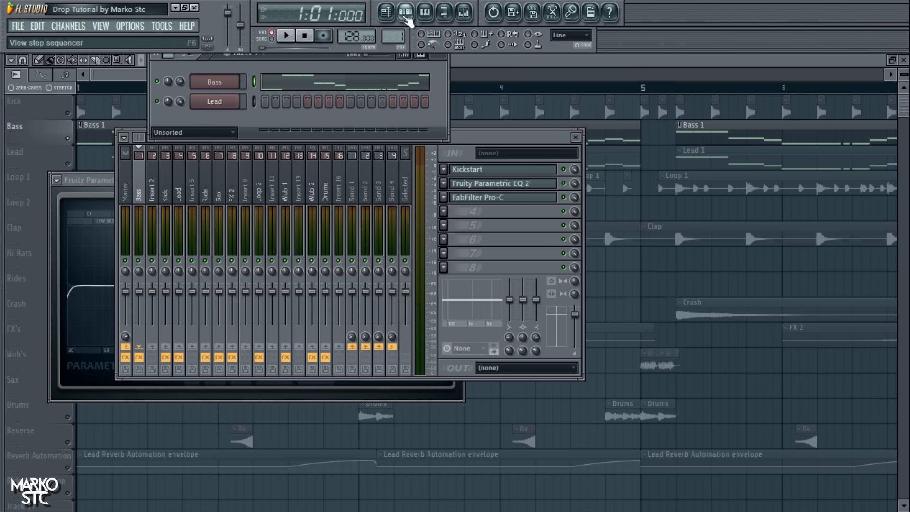
Step: Return to the playlist, solo the Lead track and play it in song mode
{"action": "scroll", "coordinate": [394, 36], "scroll_direction": "up", "scroll_amount": 1}
{"action": "left_click", "coordinate": [385, 12]}
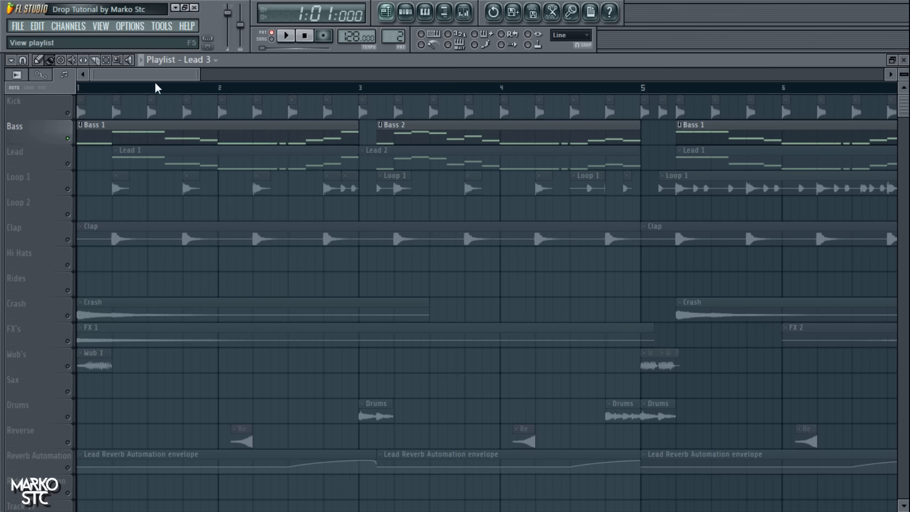
{"action": "left_click", "coordinate": [425, 12]}
{"action": "scroll", "coordinate": [394, 35], "scroll_direction": "down", "scroll_amount": 1}
{"action": "left_click", "coordinate": [385, 12]}
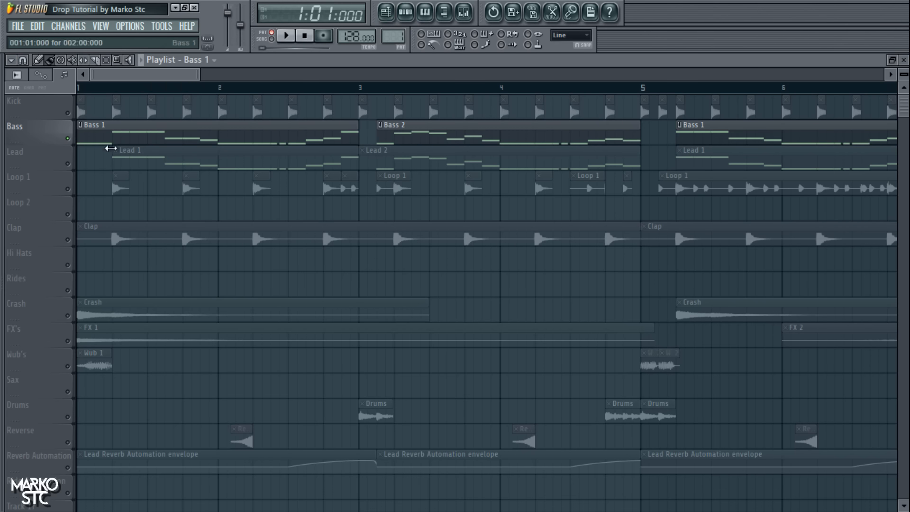
{"action": "left_click", "coordinate": [68, 164]}
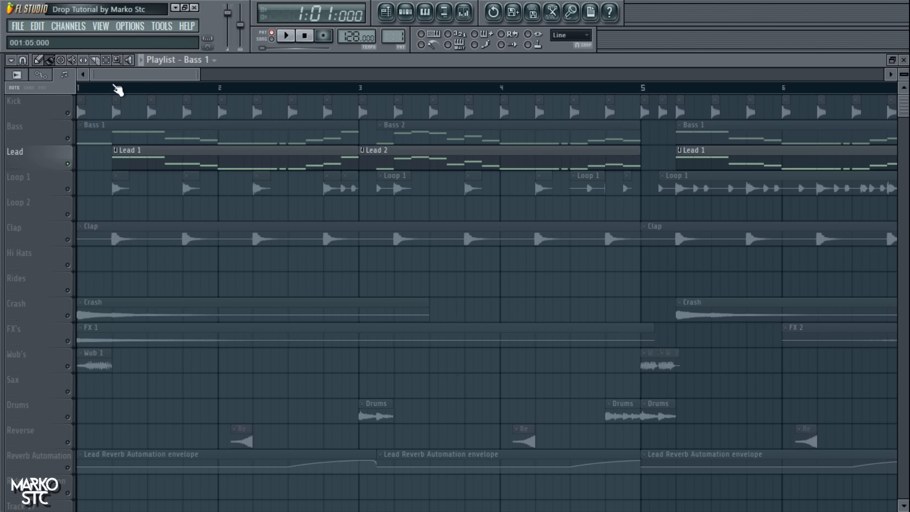
{"action": "left_click", "coordinate": [287, 37]}
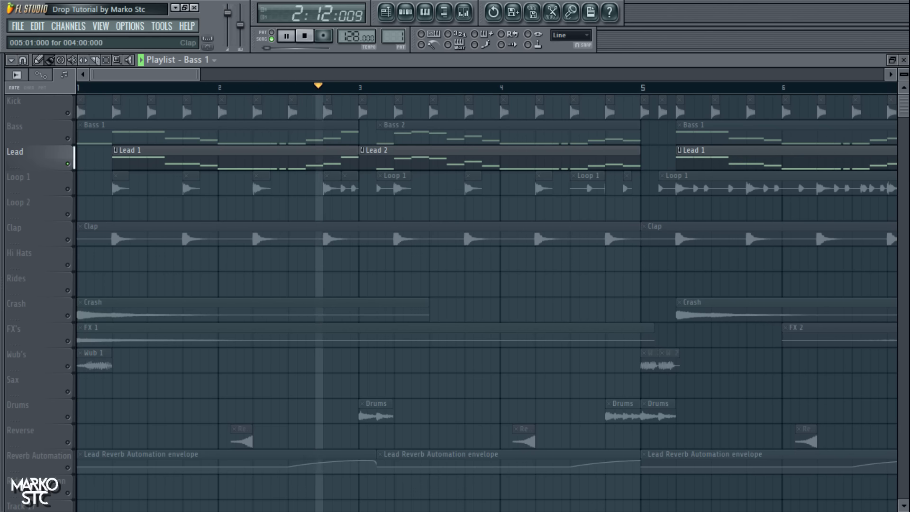
{"action": "key", "text": "space"}
Step: Play the Lead track with the Reverb Automation track unmuted as well, and solo Lead again
{"action": "scroll", "coordinate": [118, 349], "scroll_direction": "down", "scroll_amount": 4}
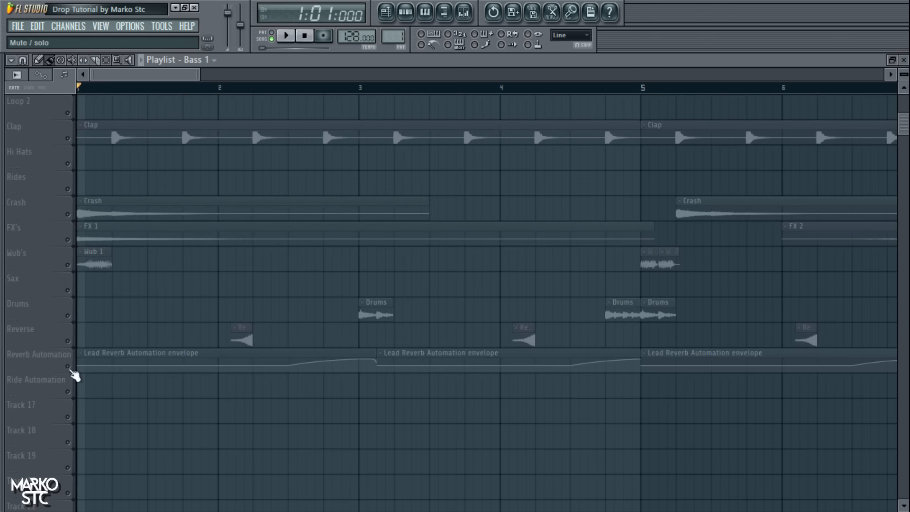
{"action": "right_click", "coordinate": [69, 368]}
{"action": "scroll", "coordinate": [260, 247], "scroll_direction": "up", "scroll_amount": 3}
{"action": "key", "text": "space"}
{"action": "scroll", "coordinate": [261, 247], "scroll_direction": "up", "scroll_amount": 2}
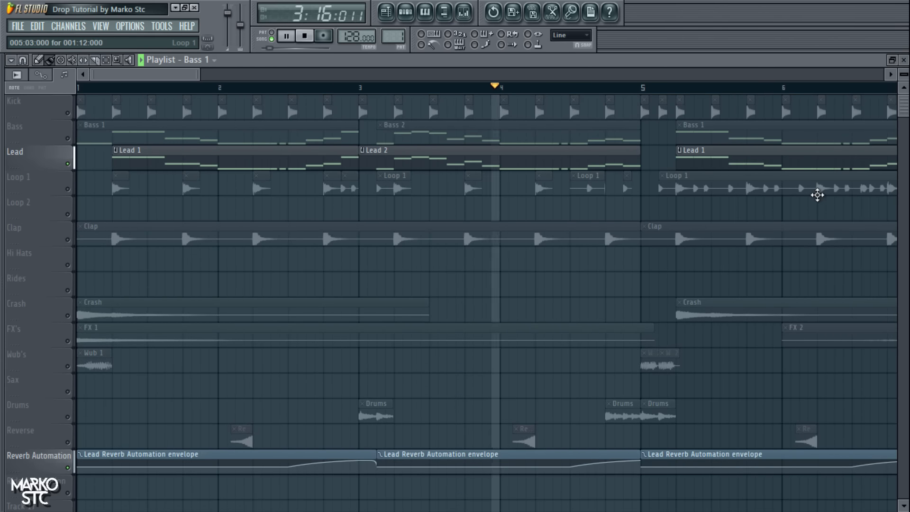
{"action": "key", "text": "space"}
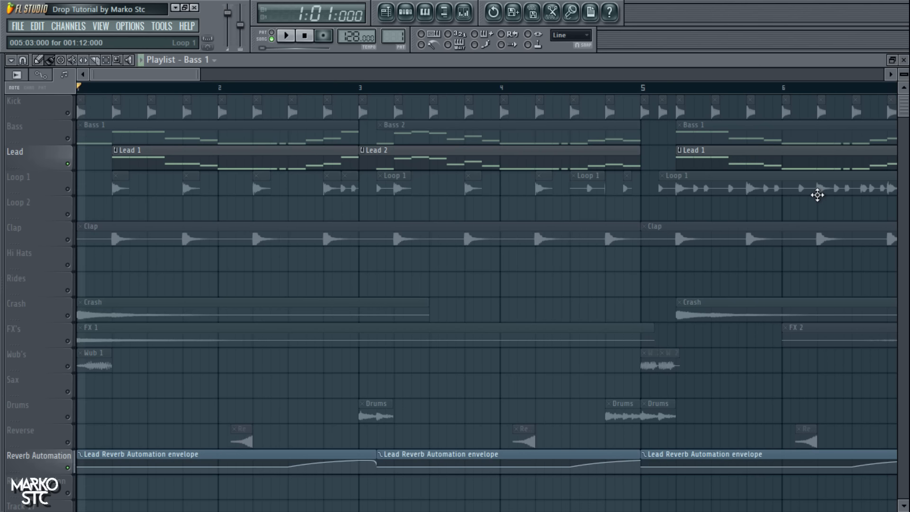
{"action": "right_click", "coordinate": [68, 164]}
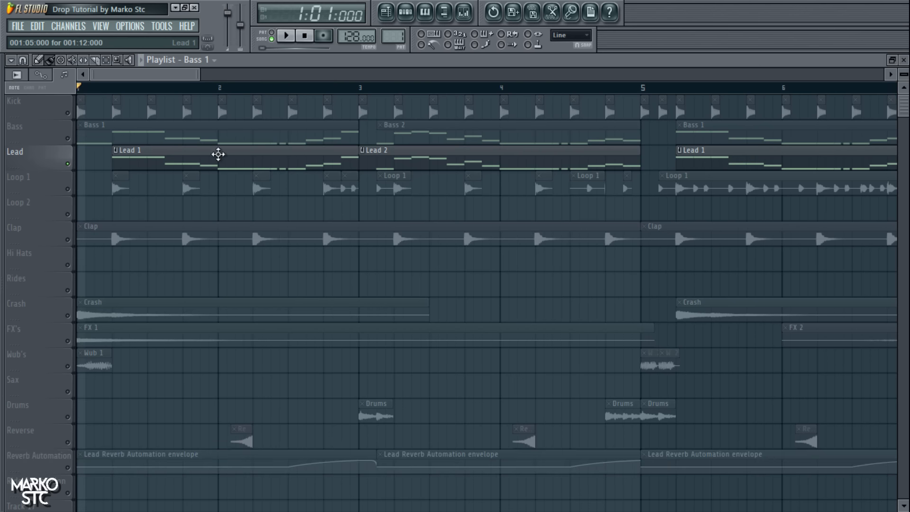
Step: Open the first Lead 1 clip's notes and examine the Lead channel's Massive patch BS - MEGASTAB
{"action": "double_click", "coordinate": [219, 153]}
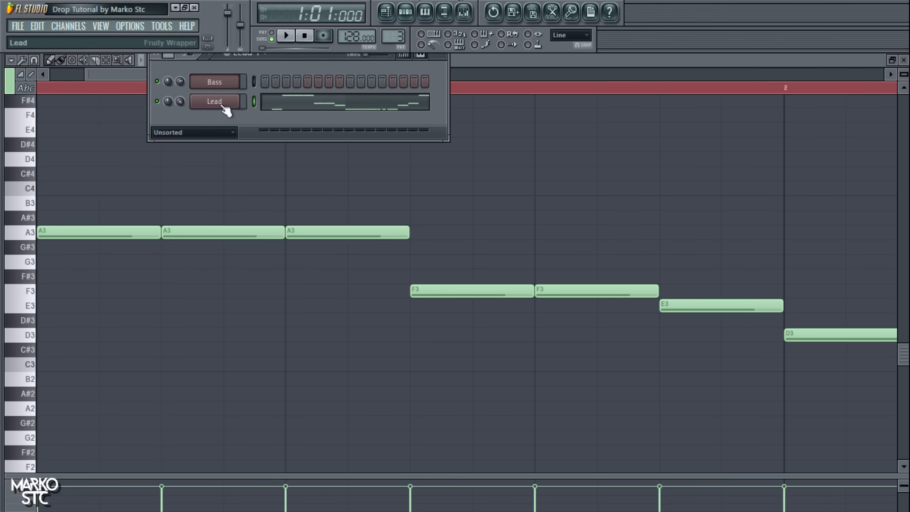
{"action": "left_click", "coordinate": [230, 103]}
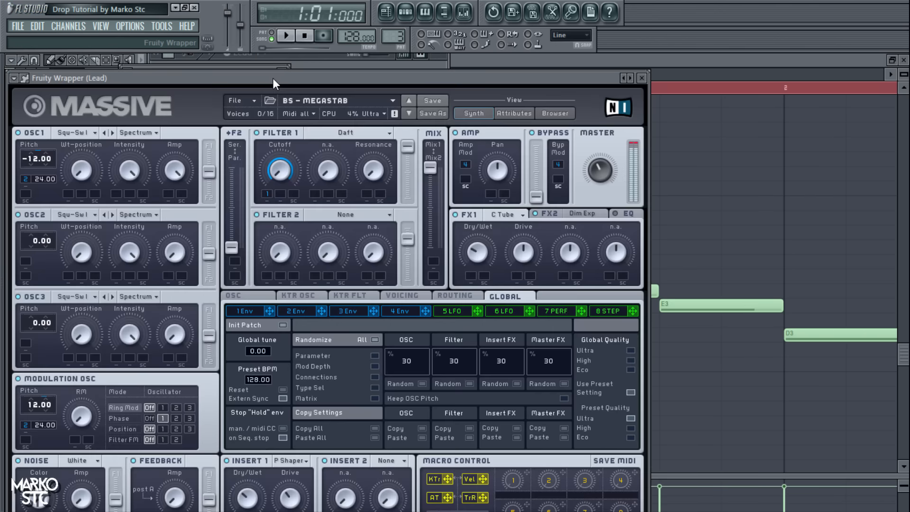
{"action": "left_click_drag", "start_coordinate": [272, 75], "coordinate": [376, 20]}
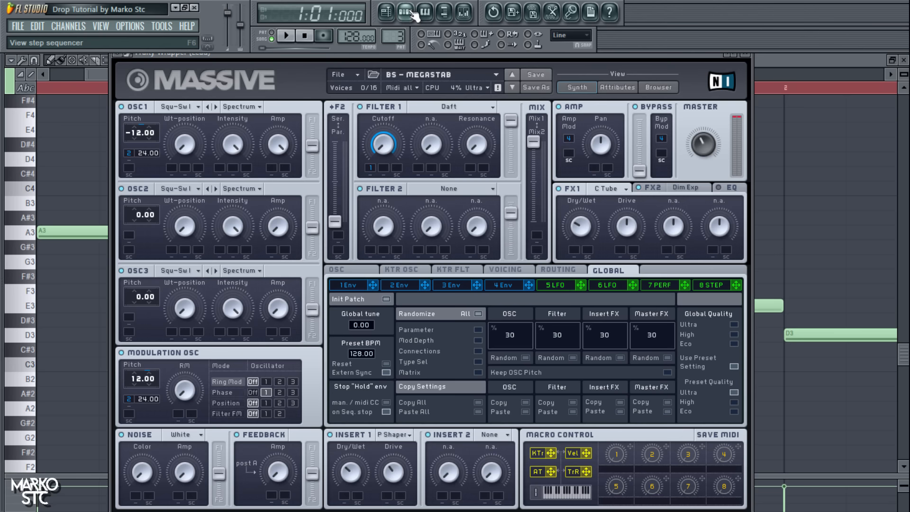
Step: Play the Lead 1 pattern in pattern mode with the five Lead mixer effects bypassed, and again with them enabled
{"action": "left_click", "coordinate": [414, 15]}
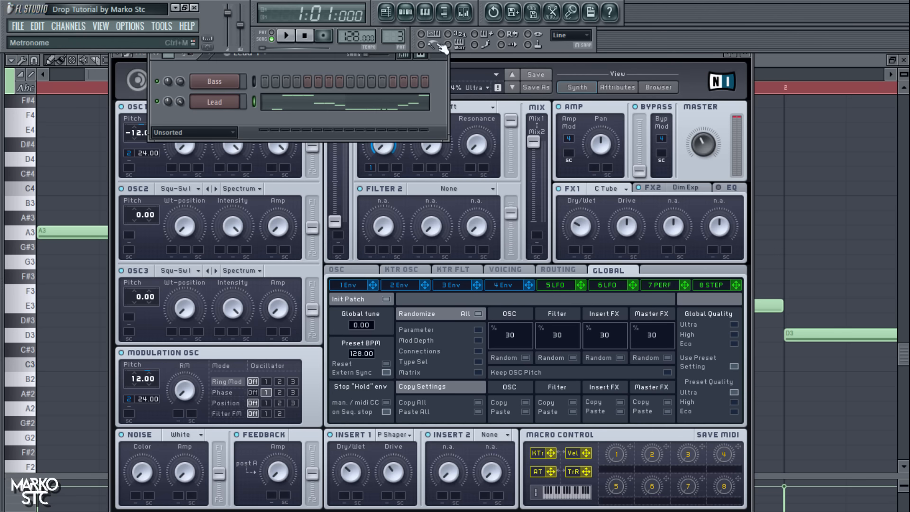
{"action": "left_click", "coordinate": [465, 57]}
{"action": "left_click", "coordinate": [464, 13]}
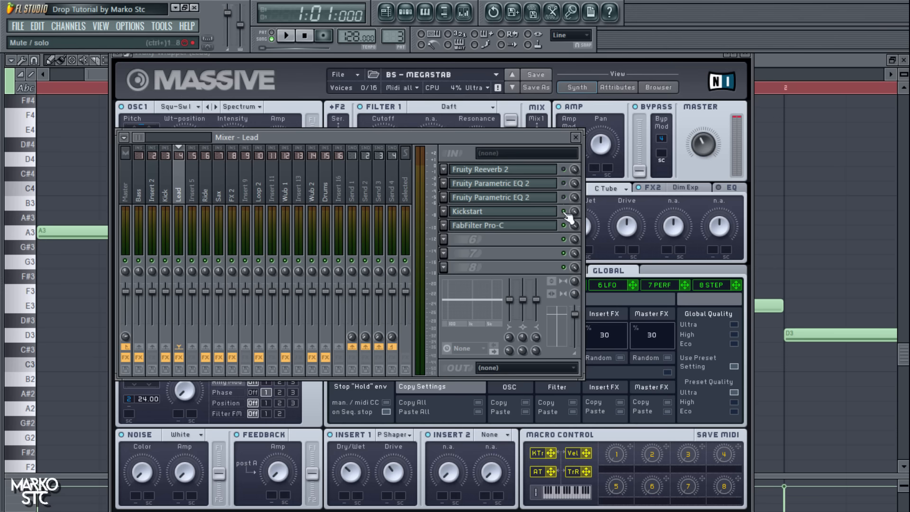
{"action": "left_click_drag", "start_coordinate": [515, 136], "coordinate": [558, 128]}
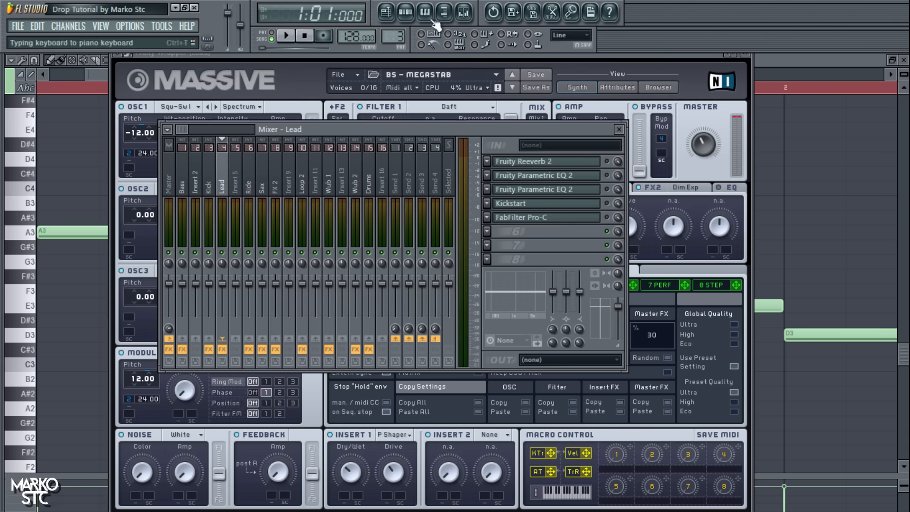
{"action": "left_click", "coordinate": [409, 14]}
{"action": "left_click", "coordinate": [286, 37]}
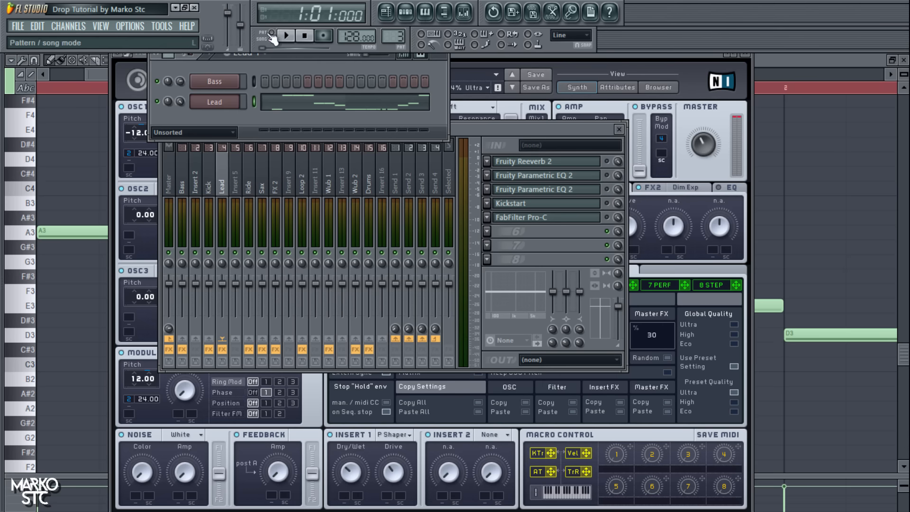
{"action": "left_click", "coordinate": [515, 130]}
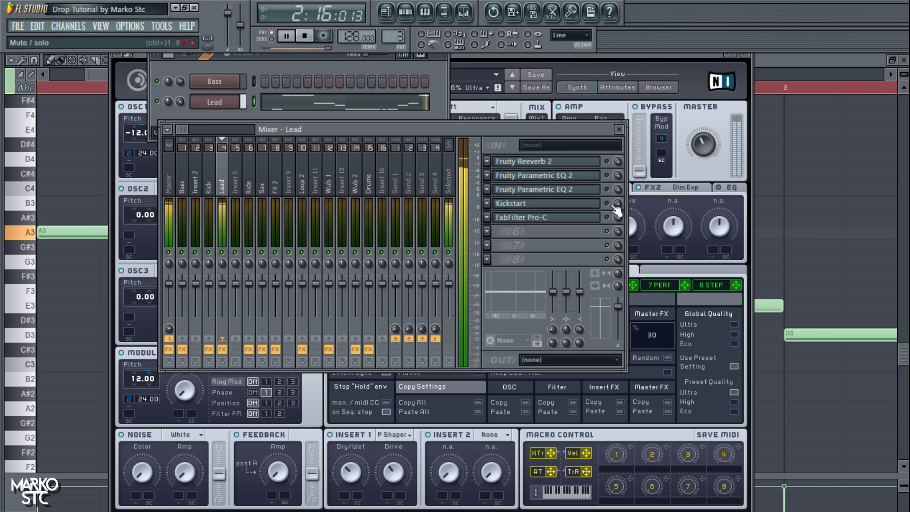
{"action": "key", "text": "space"}
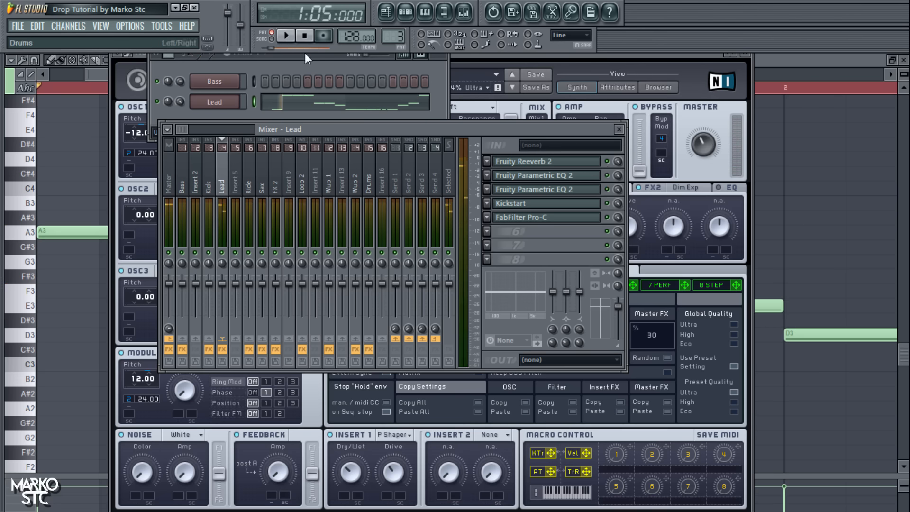
{"action": "left_click", "coordinate": [290, 36]}
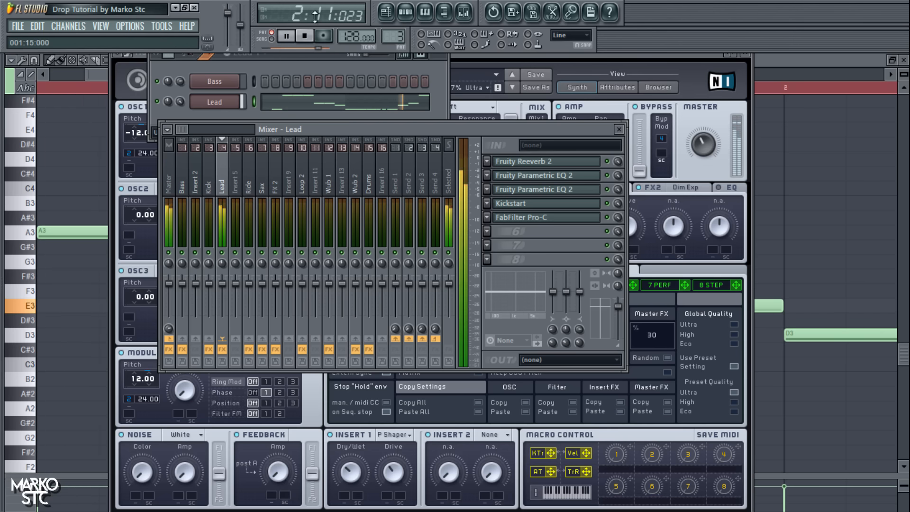
{"action": "key", "text": "space"}
Step: Examine the Lead clips and the Lead Reverb Automation envelope clips in the playlist
{"action": "key", "text": "F5"}
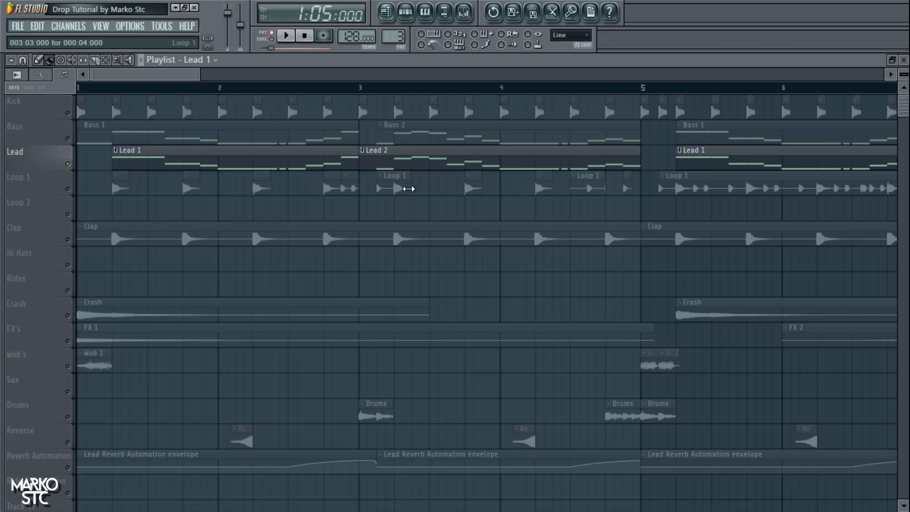
{"action": "scroll", "coordinate": [213, 258], "scroll_direction": "down", "scroll_amount": 3}
{"action": "scroll", "coordinate": [75, 322], "scroll_direction": "up", "scroll_amount": 3}
{"action": "scroll", "coordinate": [112, 309], "scroll_direction": "down", "scroll_amount": 3}
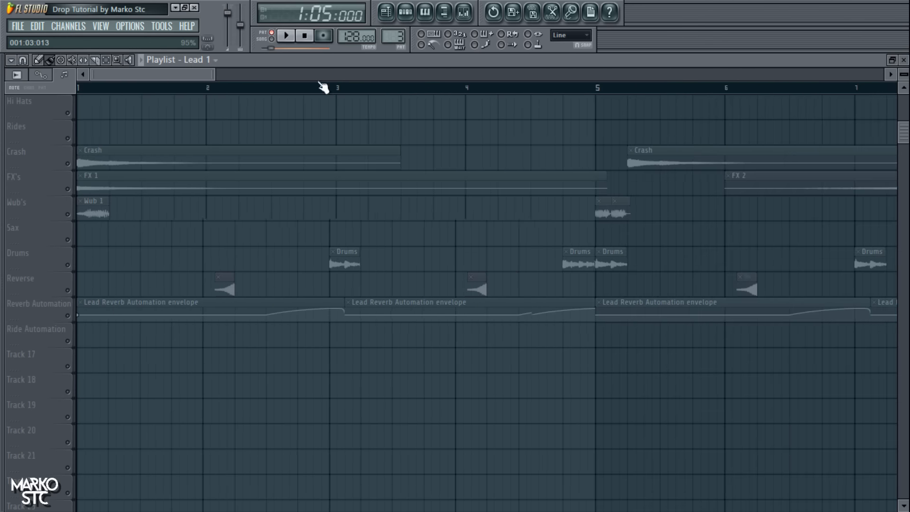
{"action": "scroll", "coordinate": [159, 177], "scroll_direction": "up", "scroll_amount": 5}
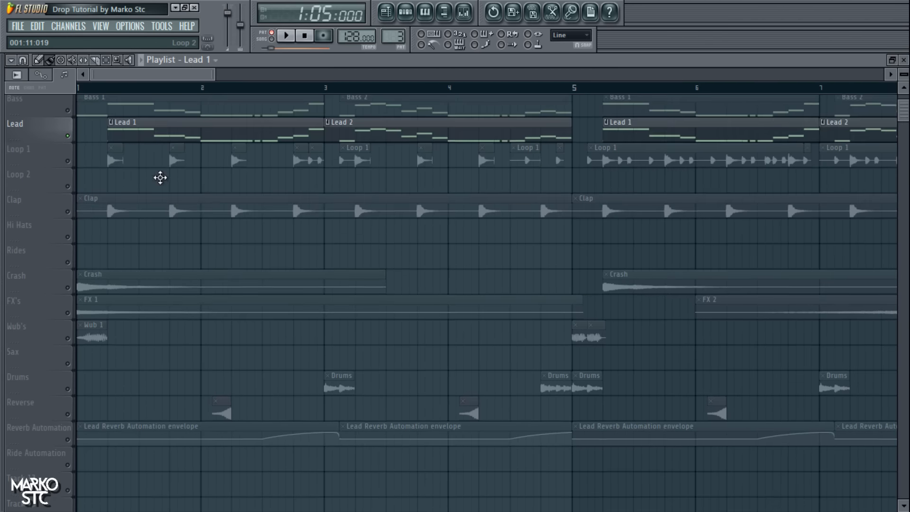
{"action": "scroll", "coordinate": [166, 176], "scroll_direction": "down", "scroll_amount": 5}
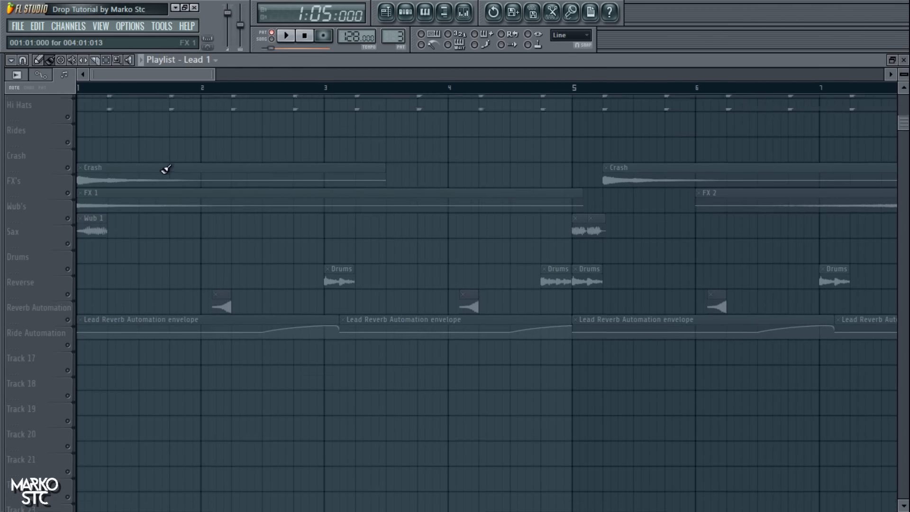
{"action": "scroll", "coordinate": [167, 172], "scroll_direction": "up", "scroll_amount": 5}
Step: Examine the two Fruity Parametric EQ 2 curves on the Lead mixer track and close the second one
{"action": "left_click", "coordinate": [465, 13]}
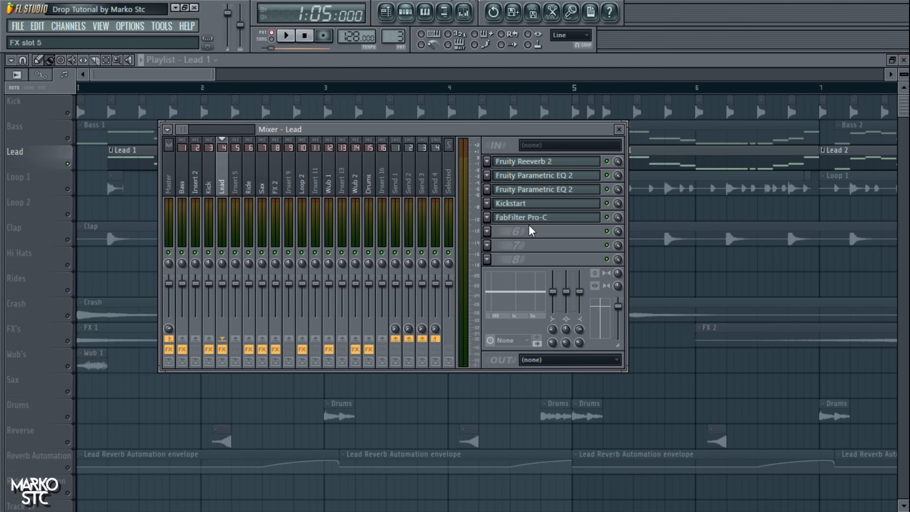
{"action": "left_click", "coordinate": [559, 178]}
{"action": "left_click", "coordinate": [563, 191]}
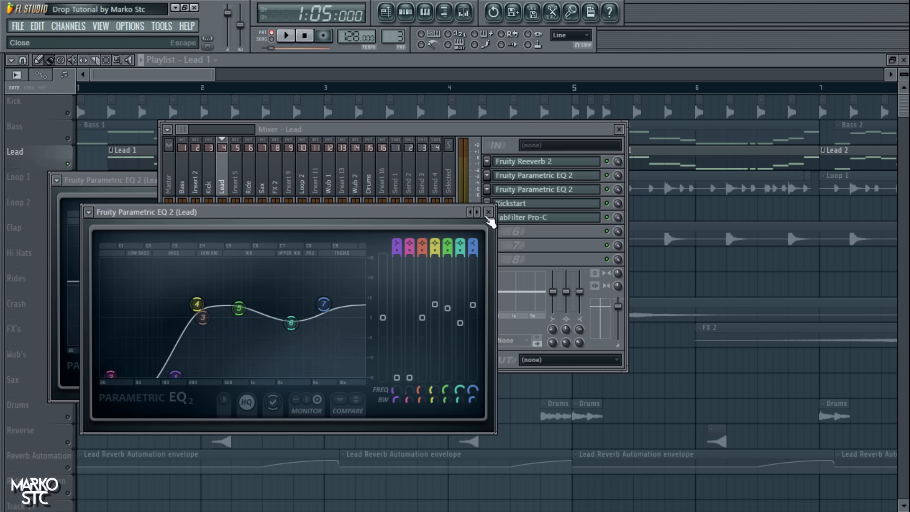
{"action": "left_click", "coordinate": [488, 212]}
Step: Close the open plugin and mixer windows and solo the Loop 1 track in the playlist
{"action": "left_click", "coordinate": [408, 13]}
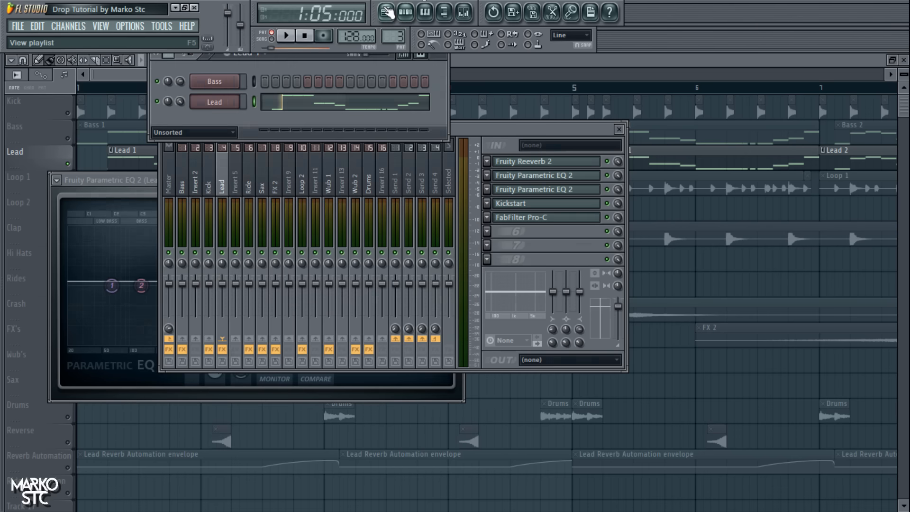
{"action": "key", "text": "F12"}
{"action": "scroll", "coordinate": [171, 178], "scroll_direction": "down", "scroll_amount": 2}
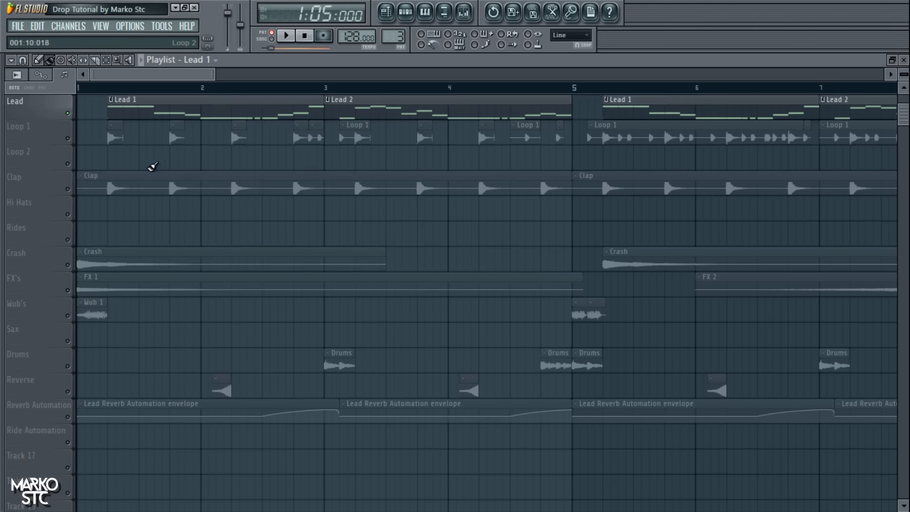
{"action": "scroll", "coordinate": [150, 169], "scroll_direction": "up", "scroll_amount": 2}
{"action": "left_click", "coordinate": [69, 192]}
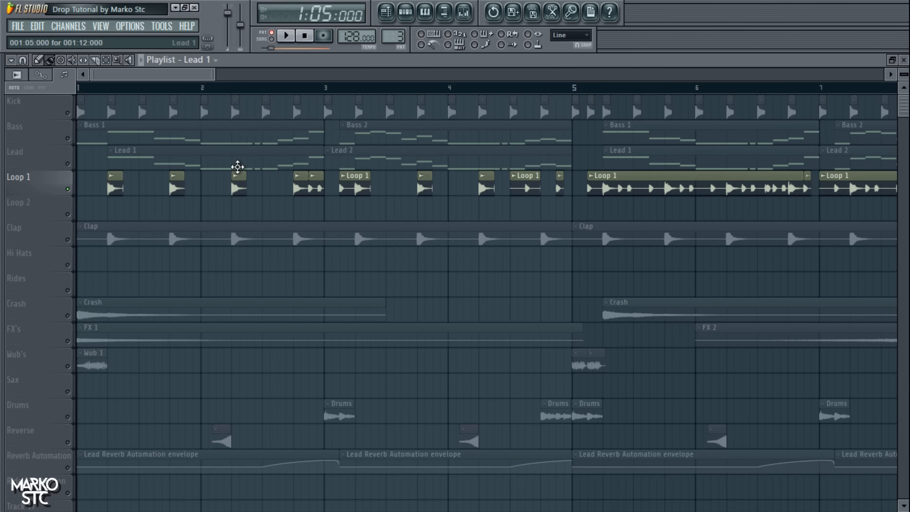
Step: Play the soloed Loop 1 track from bar 1 and again from bar 5, and stop the playback
{"action": "scroll", "coordinate": [238, 169], "scroll_direction": "down", "scroll_amount": 3}
{"action": "scroll", "coordinate": [204, 158], "scroll_direction": "up", "scroll_amount": 3}
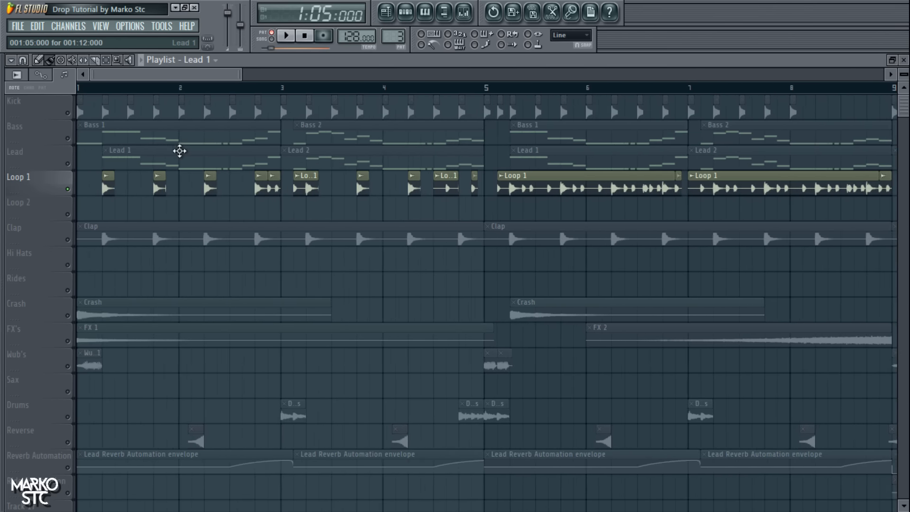
{"action": "scroll", "coordinate": [179, 149], "scroll_direction": "down", "scroll_amount": 4}
{"action": "scroll", "coordinate": [177, 143], "scroll_direction": "down", "scroll_amount": 3}
{"action": "scroll", "coordinate": [156, 161], "scroll_direction": "up", "scroll_amount": 3}
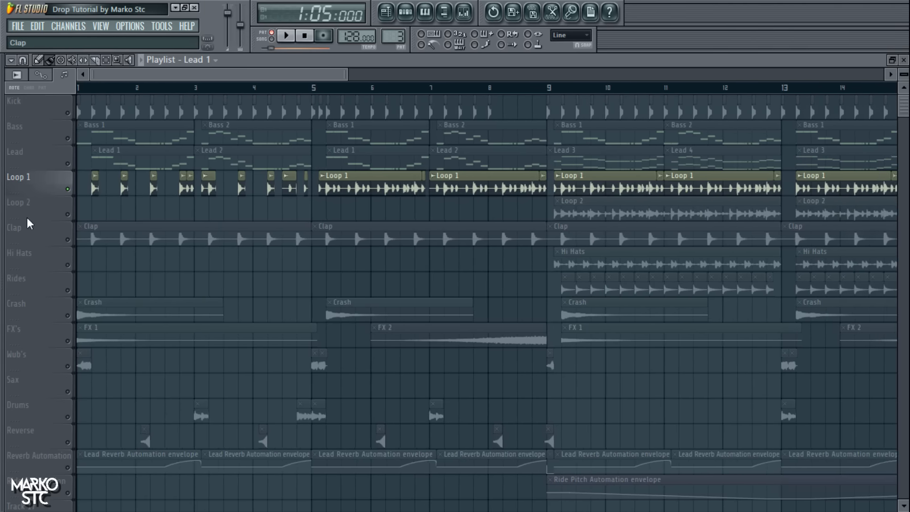
{"action": "left_click", "coordinate": [285, 37]}
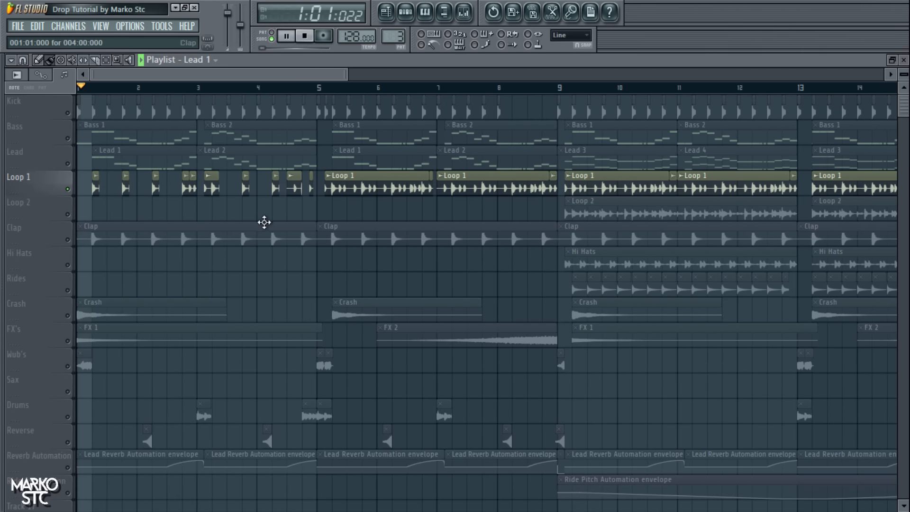
{"action": "left_click", "coordinate": [320, 89]}
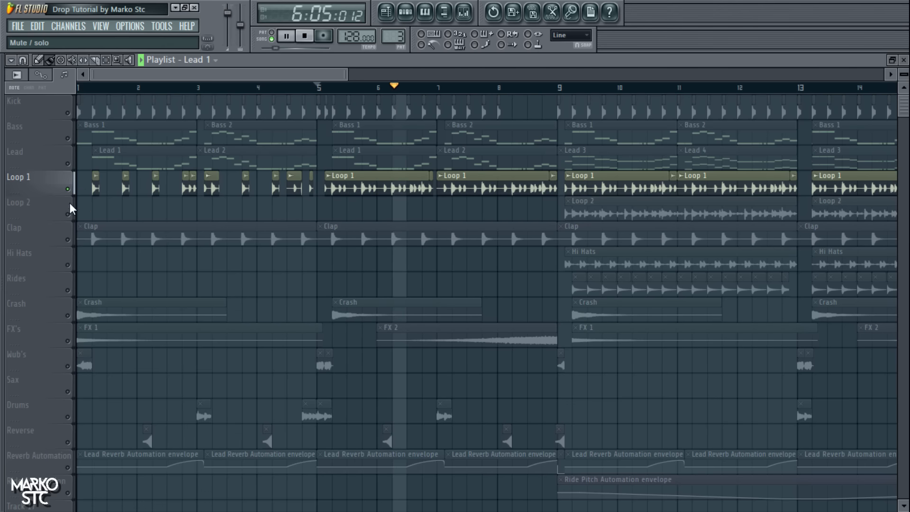
{"action": "key", "text": "space"}
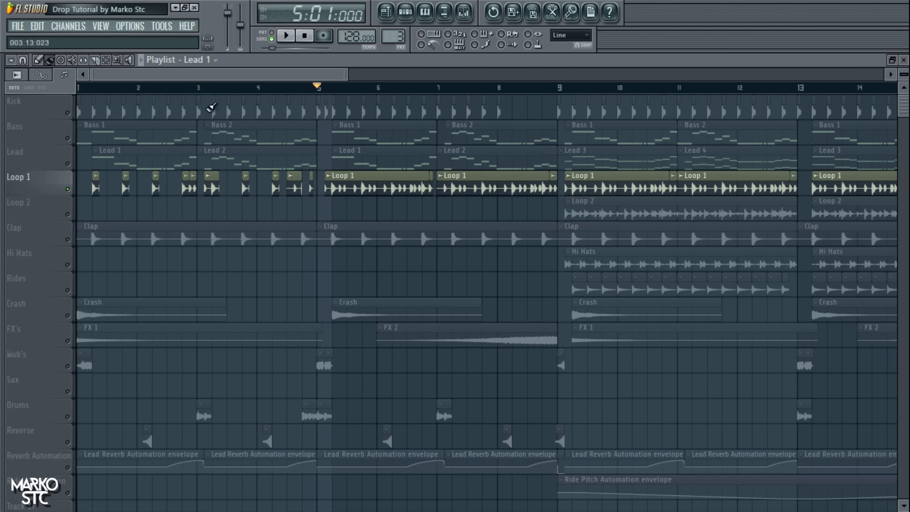
Step: Move the playback position back to beat 2 of bar 1 and examine the Loop 1 clips along the timeline
{"action": "left_click_drag", "start_coordinate": [118, 89], "coordinate": [4, 88]}
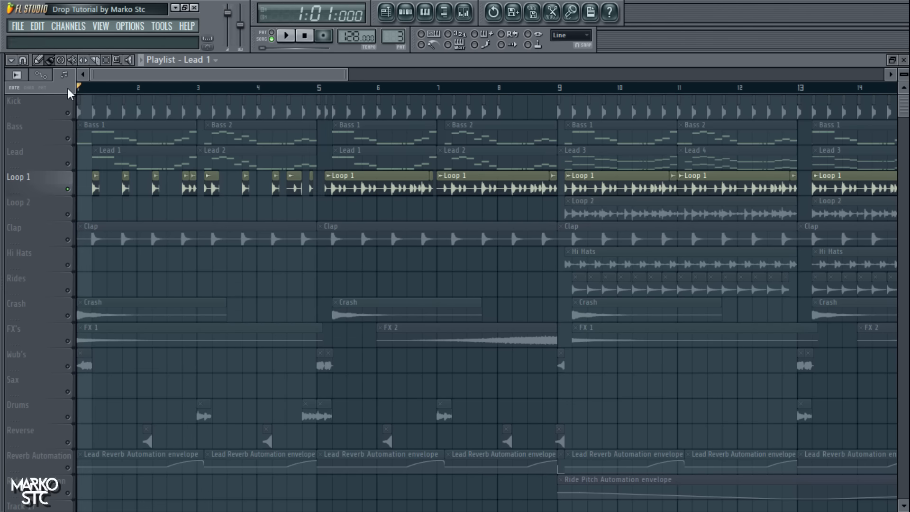
{"action": "left_click", "coordinate": [96, 88]}
{"action": "scroll", "coordinate": [99, 184], "scroll_direction": "up", "scroll_amount": 6}
{"action": "scroll", "coordinate": [204, 201], "scroll_direction": "down", "scroll_amount": 5}
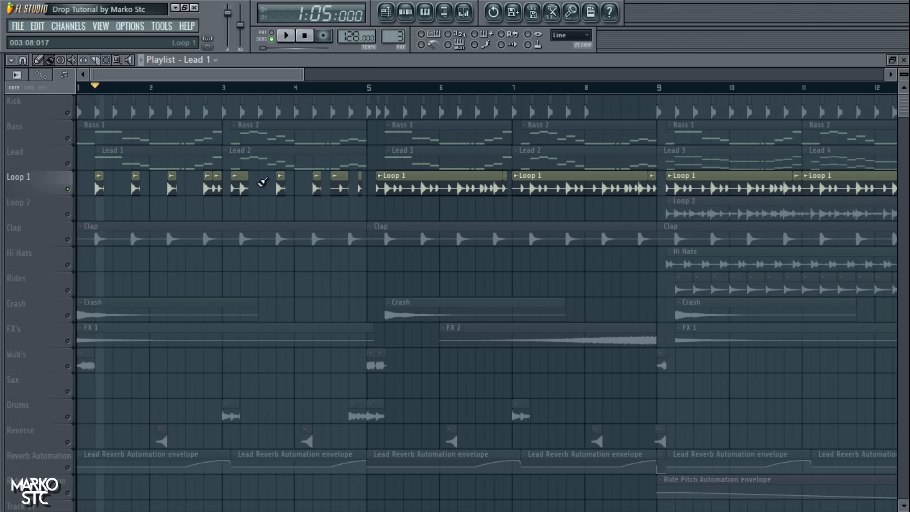
{"action": "scroll", "coordinate": [251, 182], "scroll_direction": "down", "scroll_amount": 2}
{"action": "scroll", "coordinate": [303, 192], "scroll_direction": "up", "scroll_amount": 4}
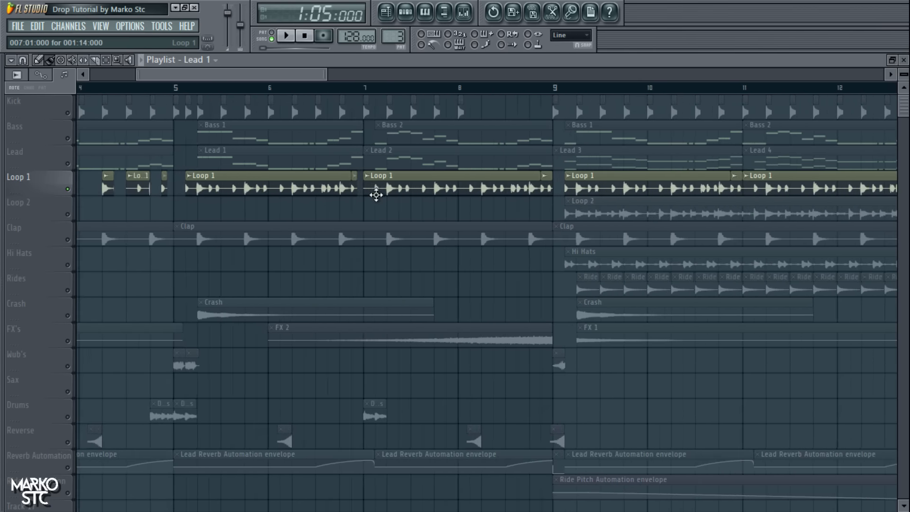
{"action": "scroll", "coordinate": [376, 194], "scroll_direction": "down", "scroll_amount": 3}
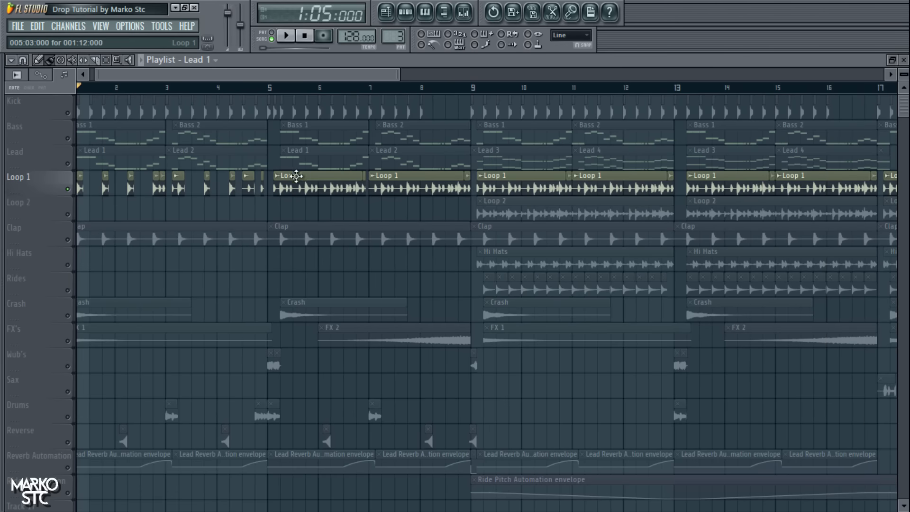
Step: Solo the Loop 2 track and play it from bar 9
{"action": "left_click", "coordinate": [474, 88]}
{"action": "scroll", "coordinate": [464, 166], "scroll_direction": "up", "scroll_amount": 2}
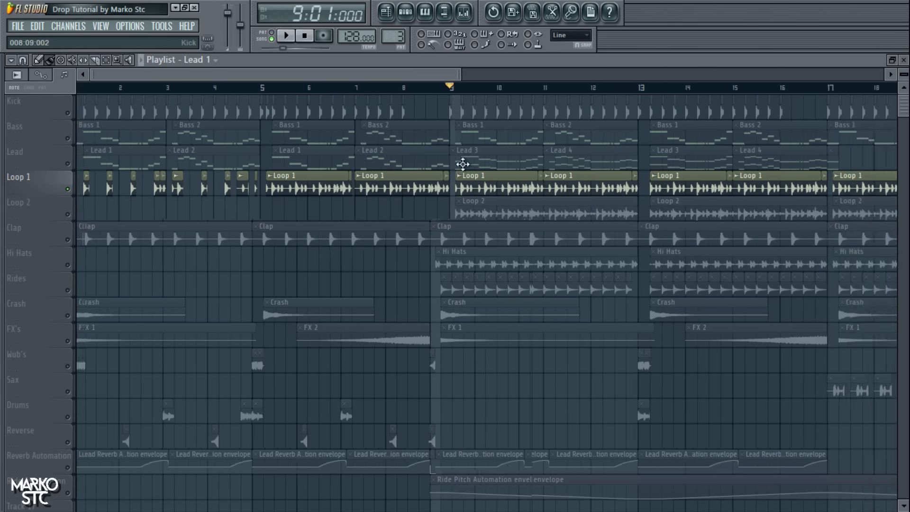
{"action": "left_click", "coordinate": [71, 219]}
{"action": "key", "text": "space"}
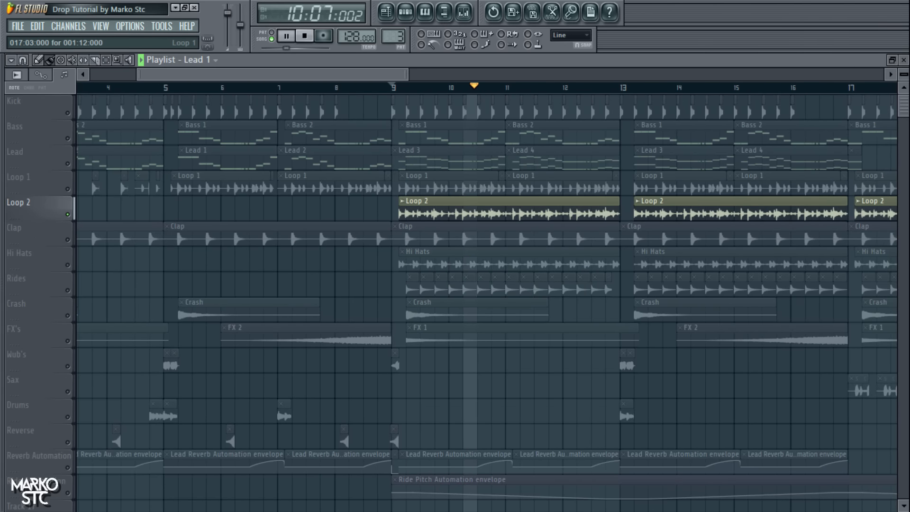
{"action": "key", "text": "space"}
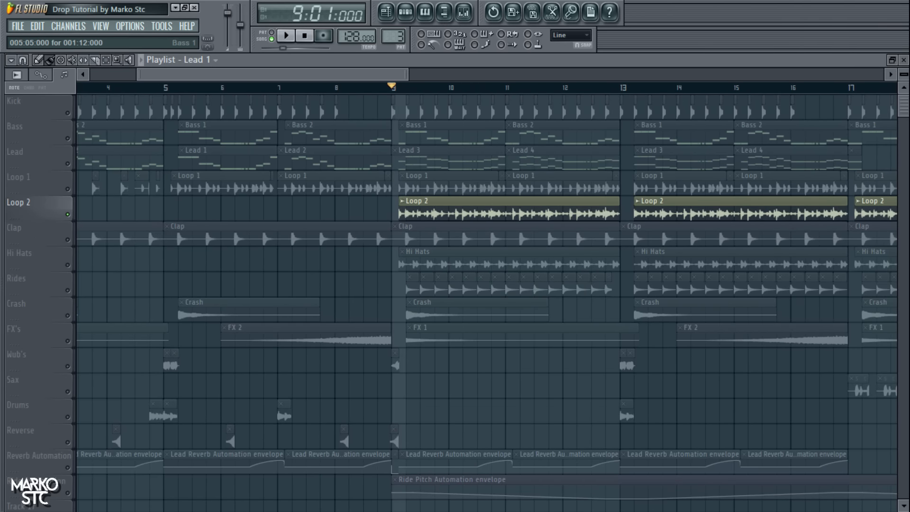
Step: Unmute Loop 1 alongside Loop 2, play both loops from bar 9 and compare their clips
{"action": "left_click", "coordinate": [71, 190]}
{"action": "key", "text": "space"}
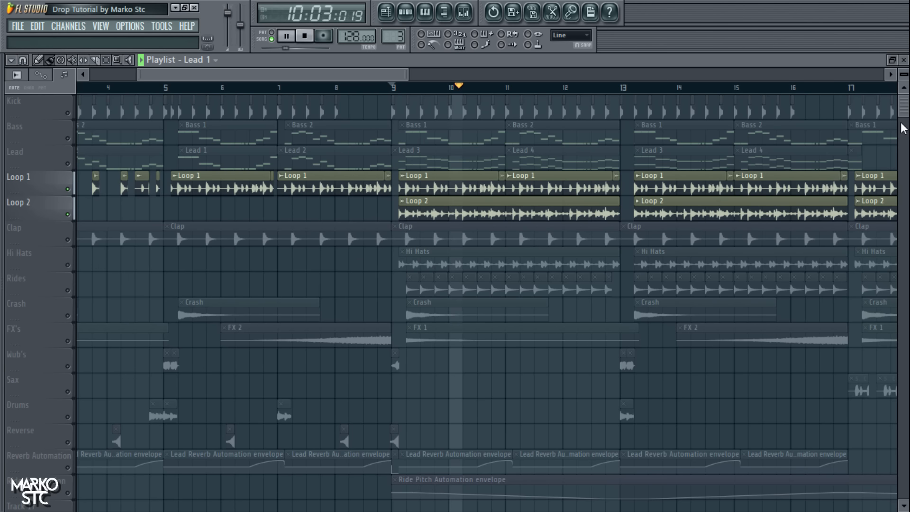
{"action": "key", "text": "space"}
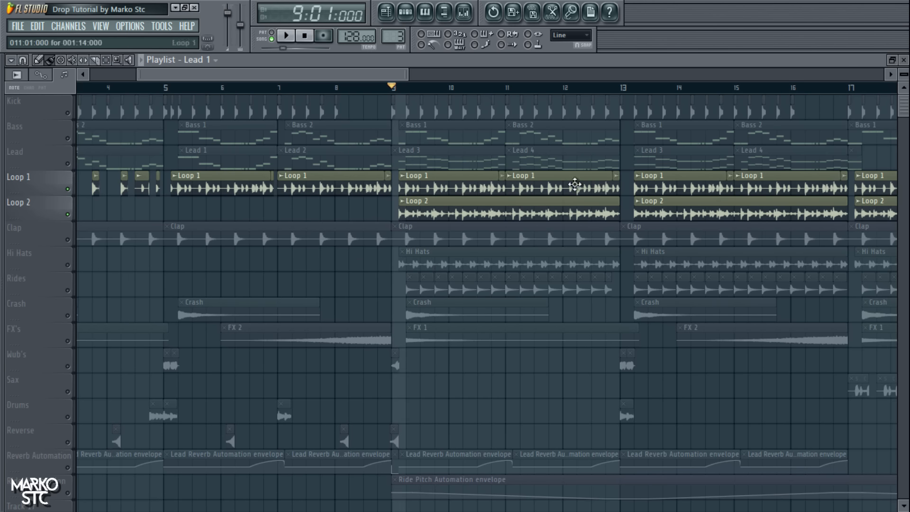
{"action": "scroll", "coordinate": [497, 188], "scroll_direction": "down", "scroll_amount": 2}
{"action": "scroll", "coordinate": [3, 240], "scroll_direction": "down", "scroll_amount": 1}
{"action": "scroll", "coordinate": [90, 204], "scroll_direction": "up", "scroll_amount": 2}
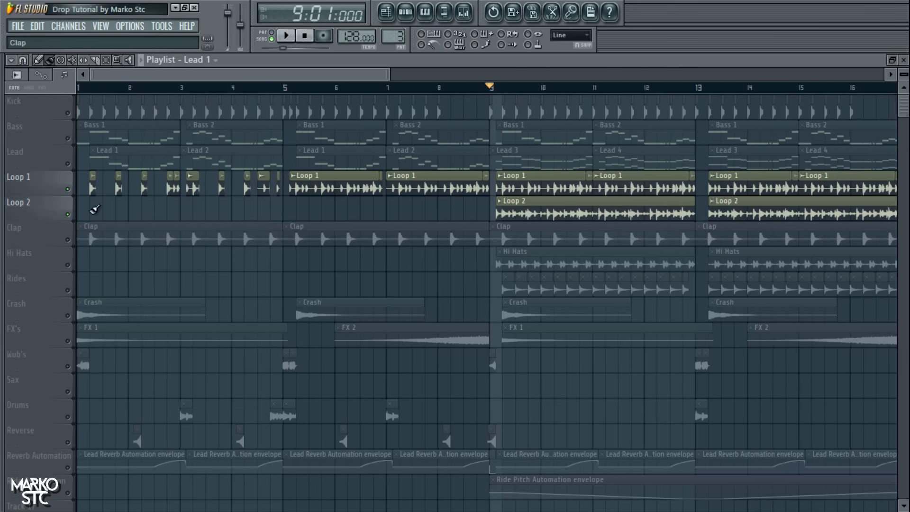
Step: Solo Loop 1, view the sample settings of the Loop 1 and Loop 2 channels and close the settings window
{"action": "right_click", "coordinate": [68, 189]}
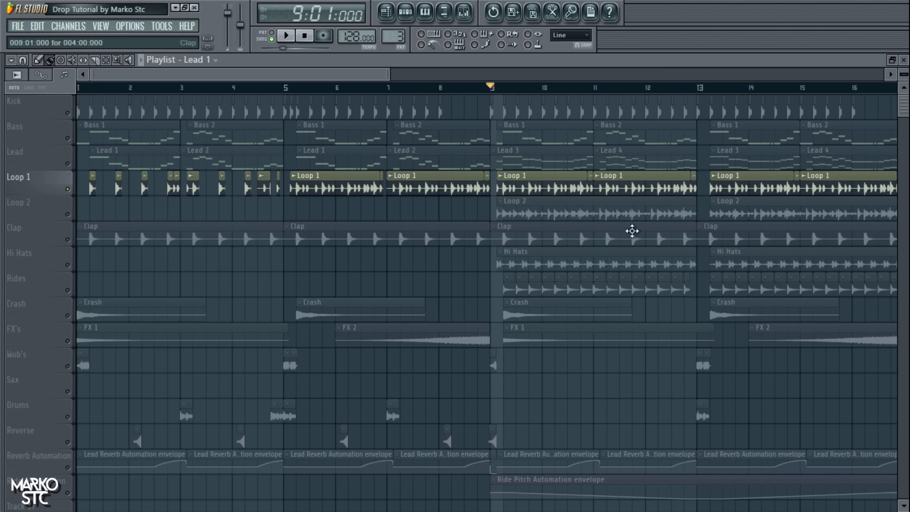
{"action": "left_click", "coordinate": [526, 188]}
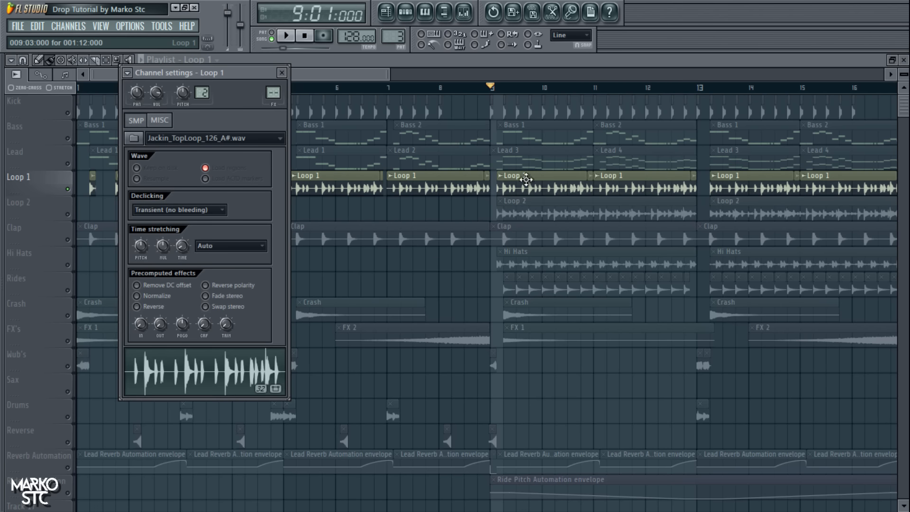
{"action": "left_click", "coordinate": [569, 209]}
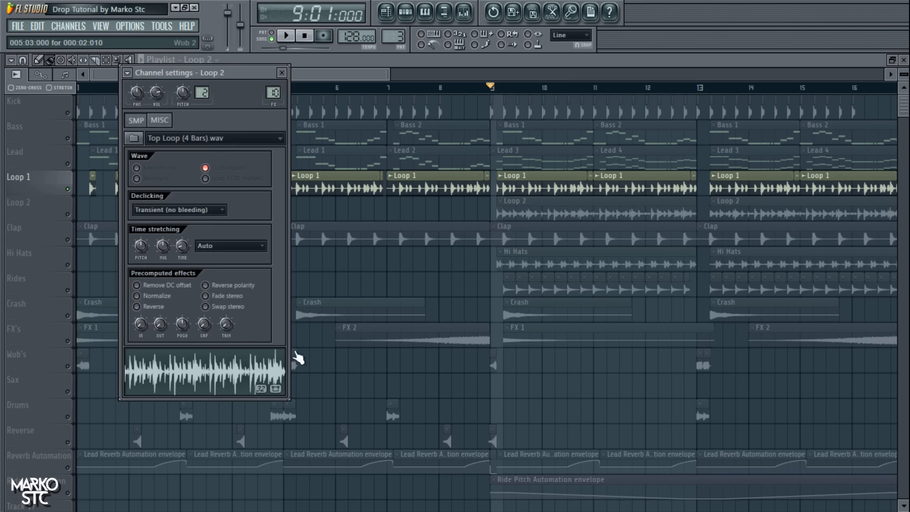
{"action": "left_click", "coordinate": [283, 73]}
Step: Solo the Clap track and play it from bar 1
{"action": "left_click_drag", "start_coordinate": [108, 89], "coordinate": [63, 101]}
{"action": "right_click", "coordinate": [68, 240]}
{"action": "key", "text": "space"}
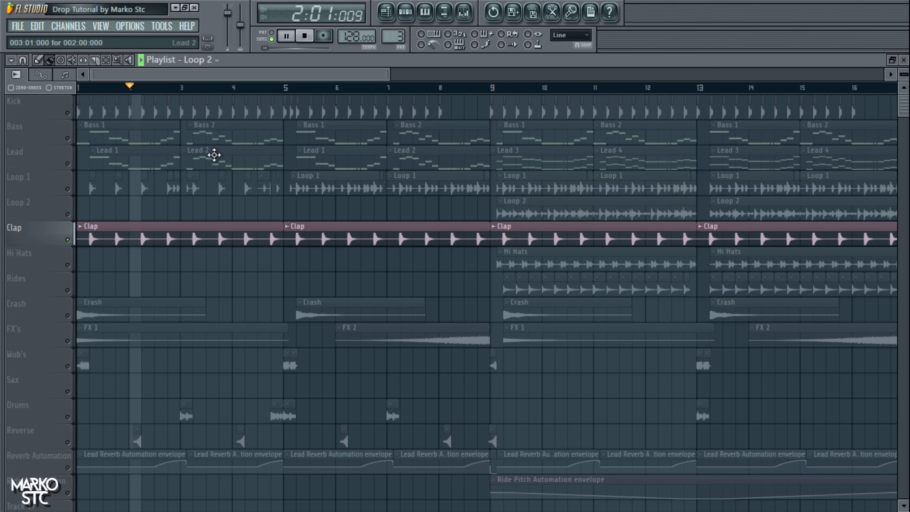
{"action": "key", "text": "space"}
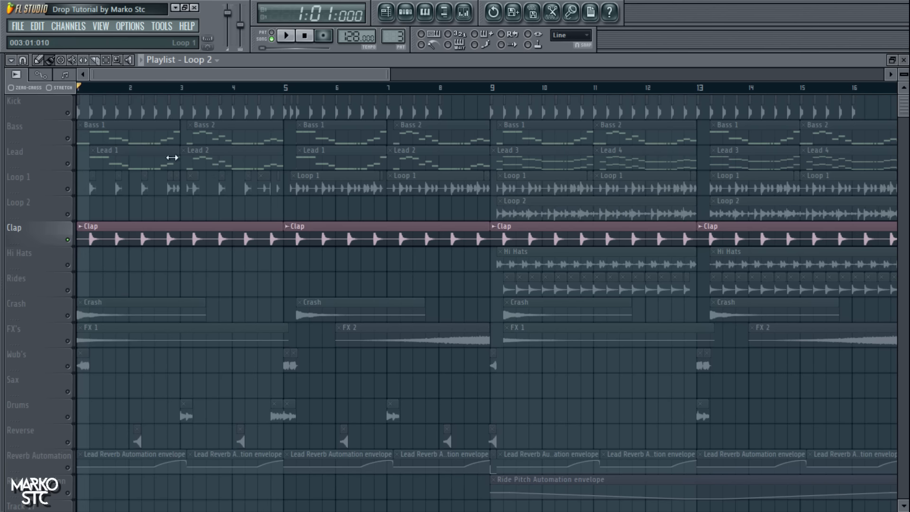
Step: Show the browser, collapse its folder tree to the top-level list and hide the browser again
{"action": "key", "text": "alt+F8"}
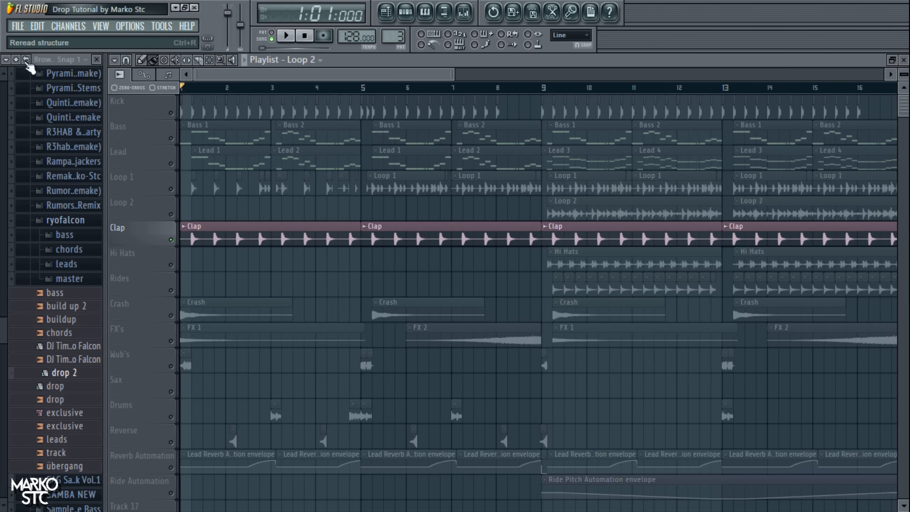
{"action": "left_click", "coordinate": [6, 59]}
{"action": "left_click", "coordinate": [18, 62]}
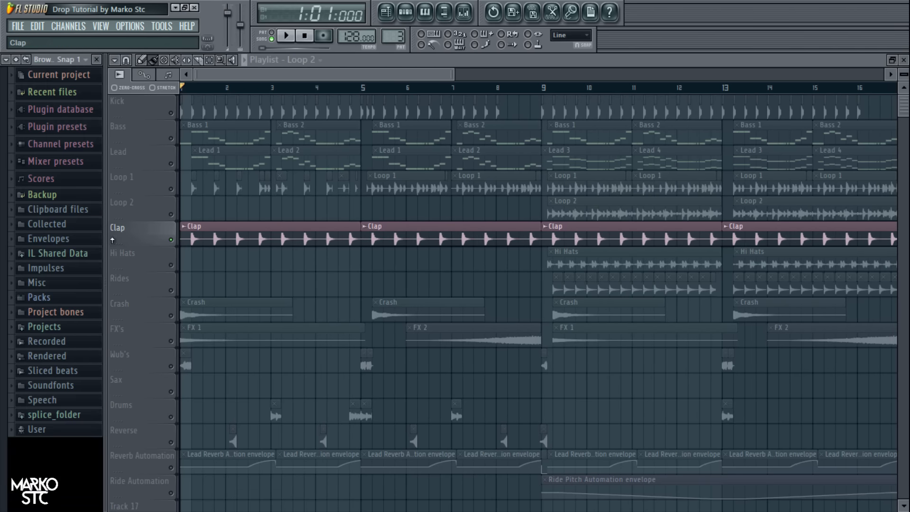
{"action": "left_click_drag", "start_coordinate": [105, 240], "coordinate": [3, 235]}
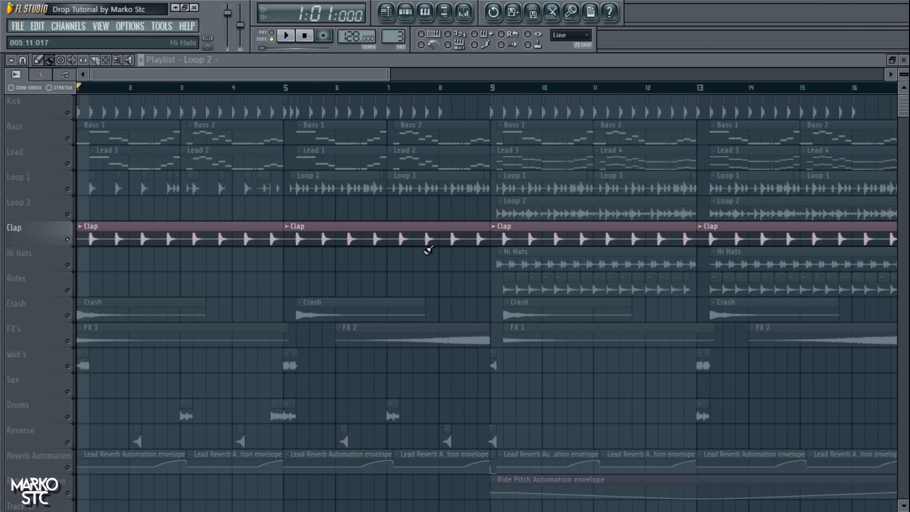
Step: Solo the Hi Hats track and play it from bar 9
{"action": "left_click", "coordinate": [59, 265]}
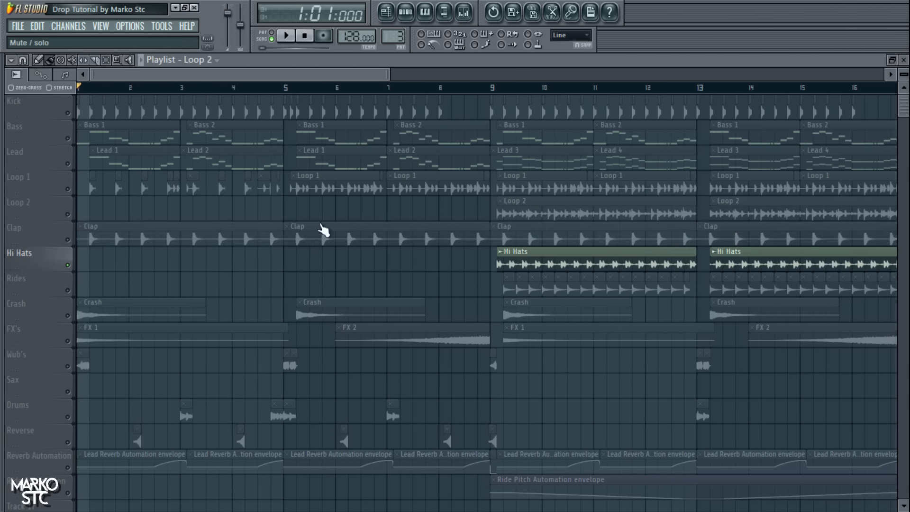
{"action": "left_click", "coordinate": [506, 90]}
{"action": "key", "text": "space"}
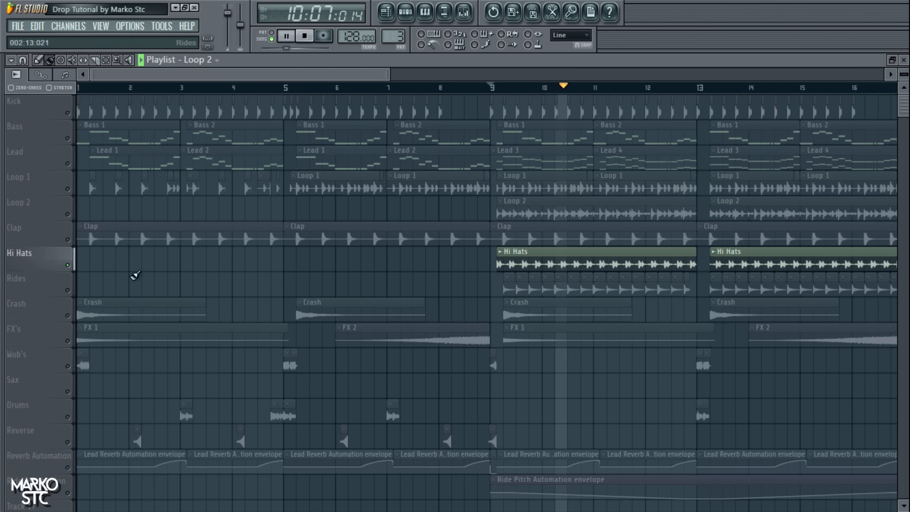
{"action": "key", "text": "space"}
Step: Solo the Rides track and play it from bar 9
{"action": "left_click", "coordinate": [72, 293]}
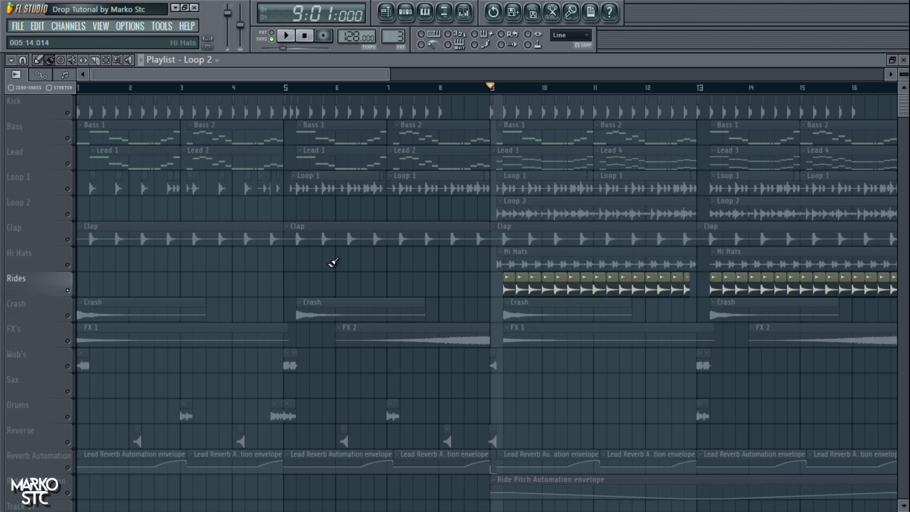
{"action": "key", "text": "space"}
{"action": "scroll", "coordinate": [332, 260], "scroll_direction": "down", "scroll_amount": 7}
{"action": "key", "text": "space"}
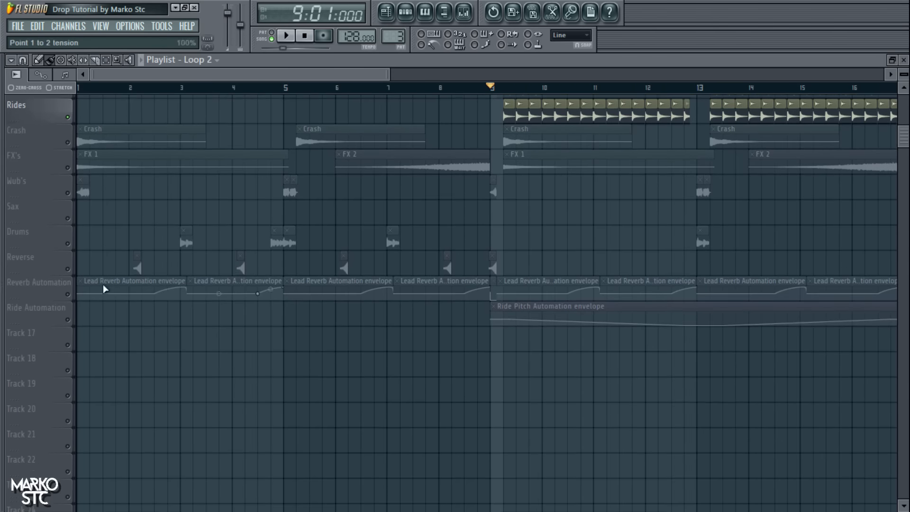
Step: Unmute the Ride Automation track and play the rides from bar 9 with their pitch automation
{"action": "left_click", "coordinate": [72, 315]}
{"action": "scroll", "coordinate": [592, 192], "scroll_direction": "up", "scroll_amount": 3}
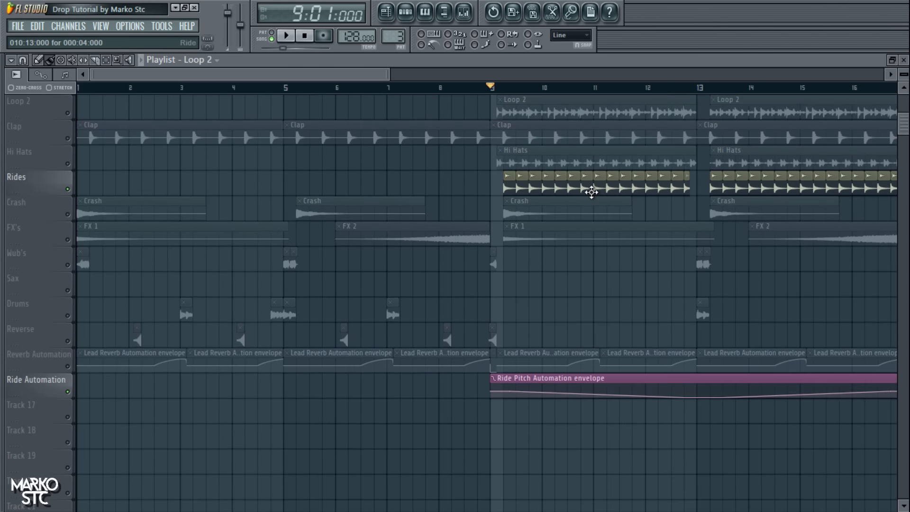
{"action": "scroll", "coordinate": [592, 192], "scroll_direction": "down", "scroll_amount": 2}
{"action": "scroll", "coordinate": [602, 138], "scroll_direction": "up", "scroll_amount": 1}
{"action": "key", "text": "space"}
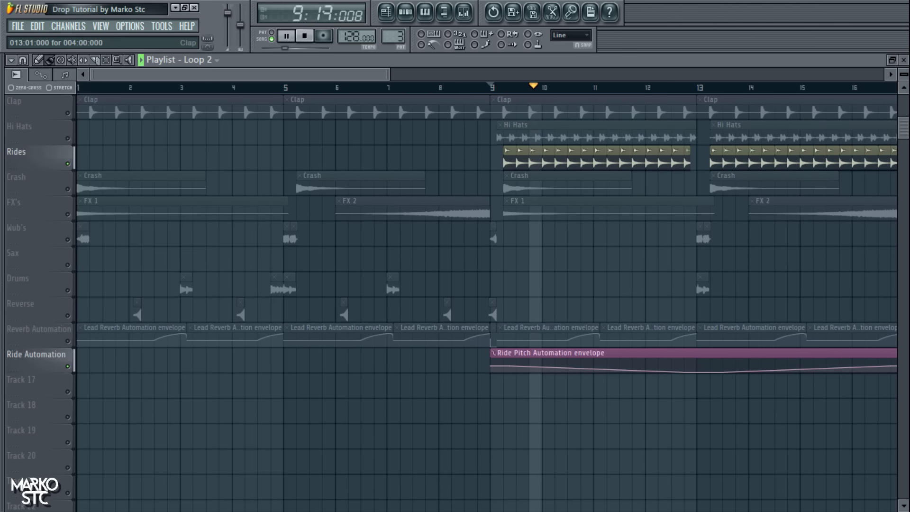
{"action": "key", "text": "space"}
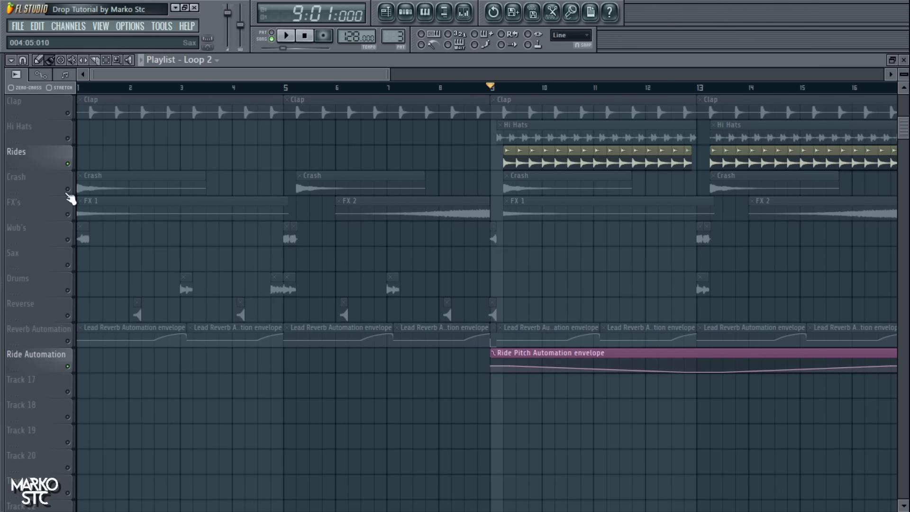
Step: Restore all playlist tracks from solo and return the playback position to bar 1
{"action": "right_click", "coordinate": [70, 165]}
{"action": "right_click", "coordinate": [69, 165]}
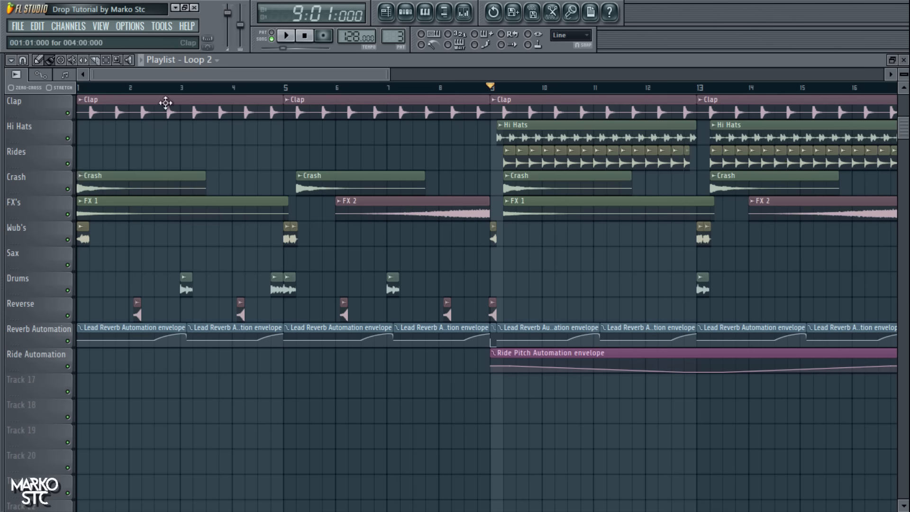
{"action": "scroll", "coordinate": [94, 110], "scroll_direction": "up", "scroll_amount": 3}
{"action": "left_click", "coordinate": [80, 87]}
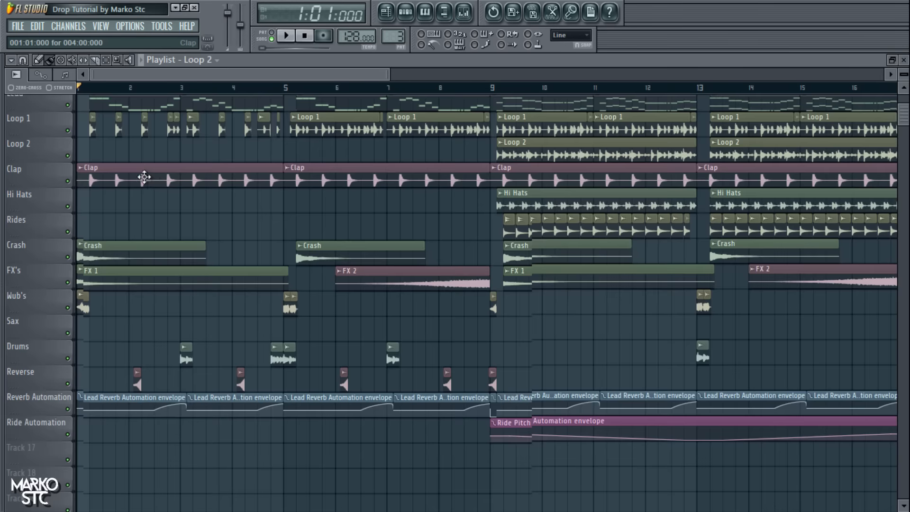
Step: Solo the Loop 1 track and unmute Loop 2, Clap, Hi Hats and Rides with it
{"action": "scroll", "coordinate": [145, 176], "scroll_direction": "up", "scroll_amount": 3}
{"action": "right_click", "coordinate": [69, 190]}
{"action": "left_click", "coordinate": [69, 216]}
{"action": "left_click", "coordinate": [69, 241]}
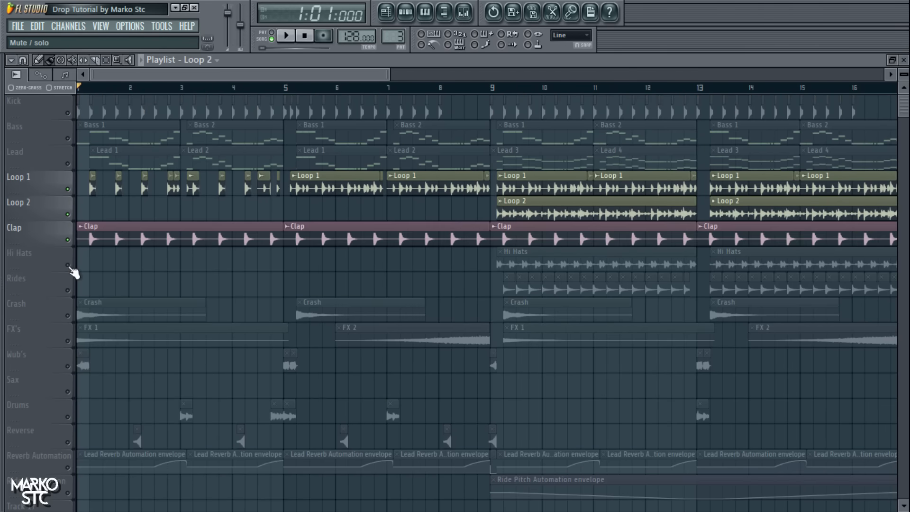
{"action": "left_click", "coordinate": [69, 265]}
{"action": "left_click", "coordinate": [68, 290]}
Step: Unmute the Ride Automation track and play the loops, clap, hi hats and rides together from bar 9
{"action": "left_click", "coordinate": [286, 35]}
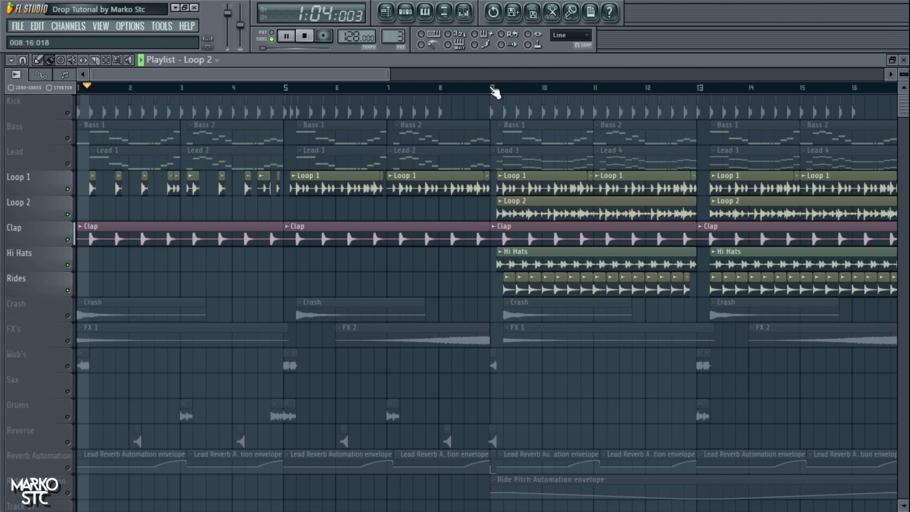
{"action": "left_click", "coordinate": [494, 88]}
{"action": "scroll", "coordinate": [67, 357], "scroll_direction": "down", "scroll_amount": 4}
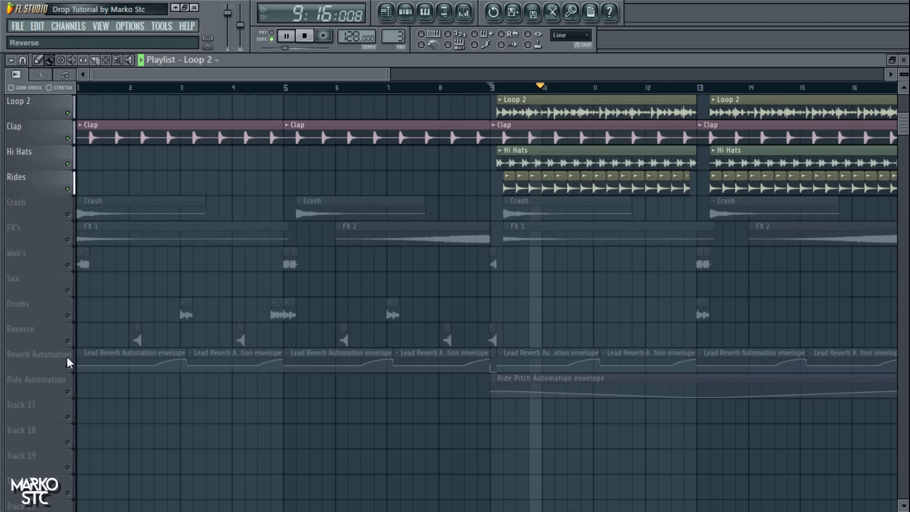
{"action": "left_click", "coordinate": [67, 391]}
{"action": "scroll", "coordinate": [444, 242], "scroll_direction": "up", "scroll_amount": 4}
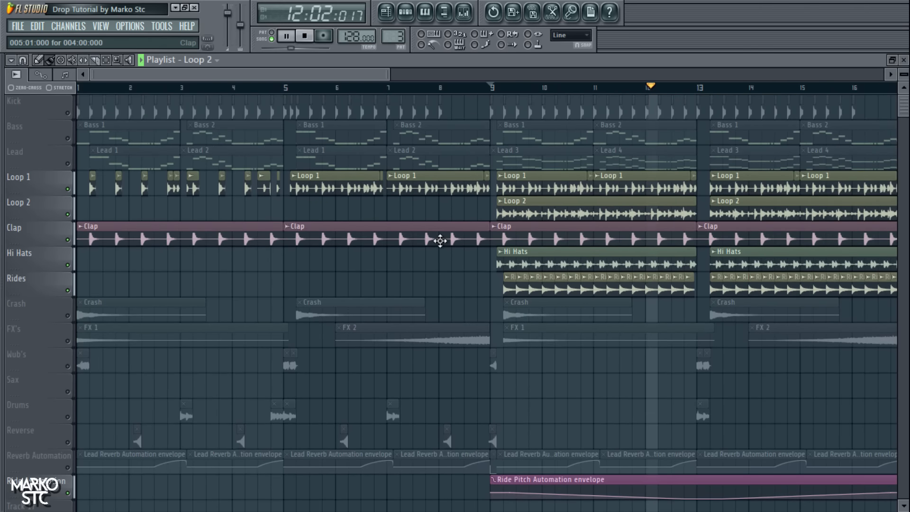
{"action": "key", "text": "space"}
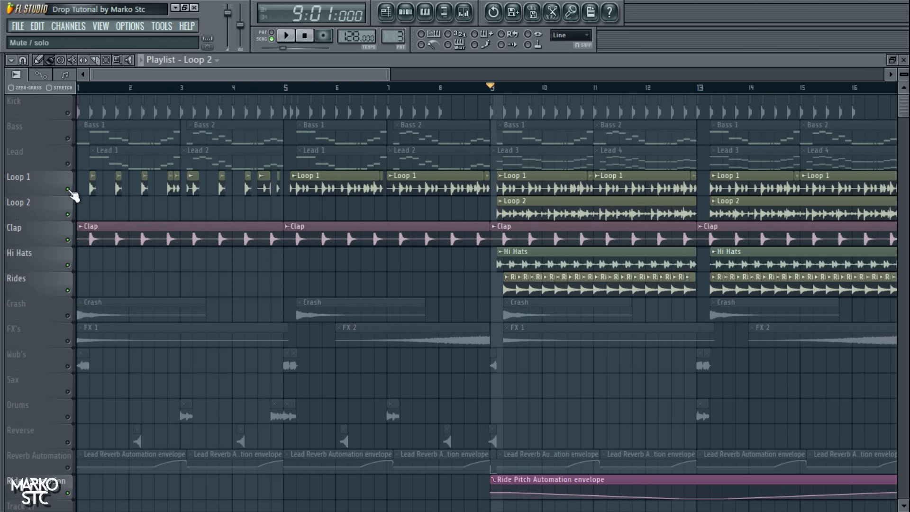
Step: Bring all playlist tracks back from solo and move the playback position back to bar 1
{"action": "right_click", "coordinate": [68, 190]}
{"action": "right_click", "coordinate": [69, 189]}
{"action": "left_click_drag", "start_coordinate": [136, 87], "coordinate": [6, 103]}
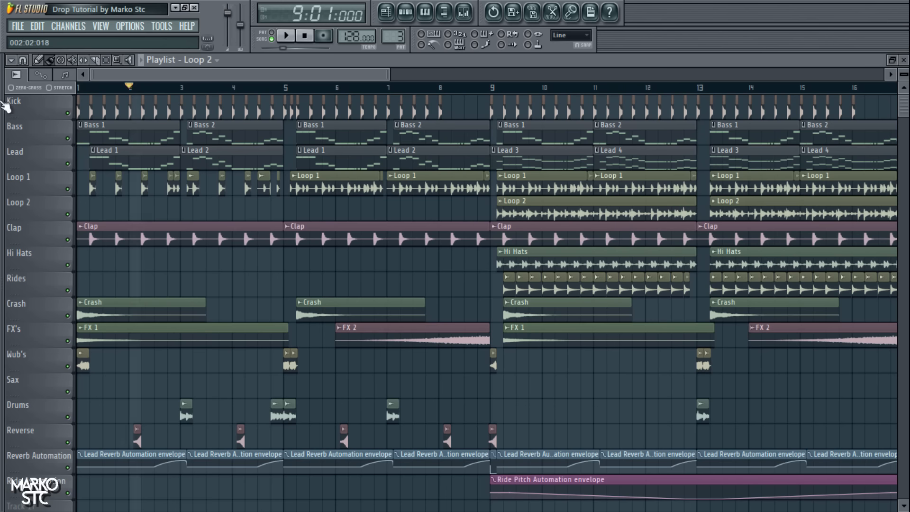
Step: Solo the Crash track, inspect its sample in the channel settings and play it from bar 1
{"action": "right_click", "coordinate": [69, 314]}
{"action": "double_click", "coordinate": [120, 314]}
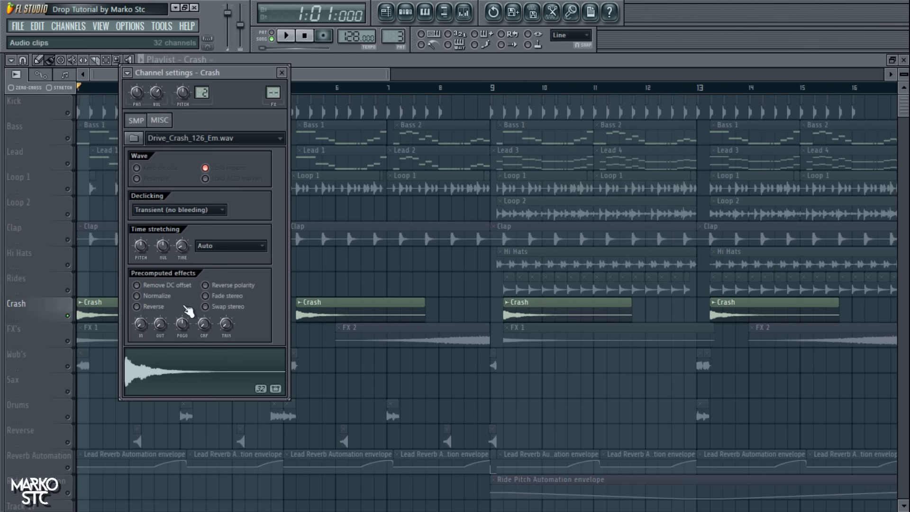
{"action": "key", "text": "space"}
{"action": "left_click", "coordinate": [283, 74]}
{"action": "key", "text": "space"}
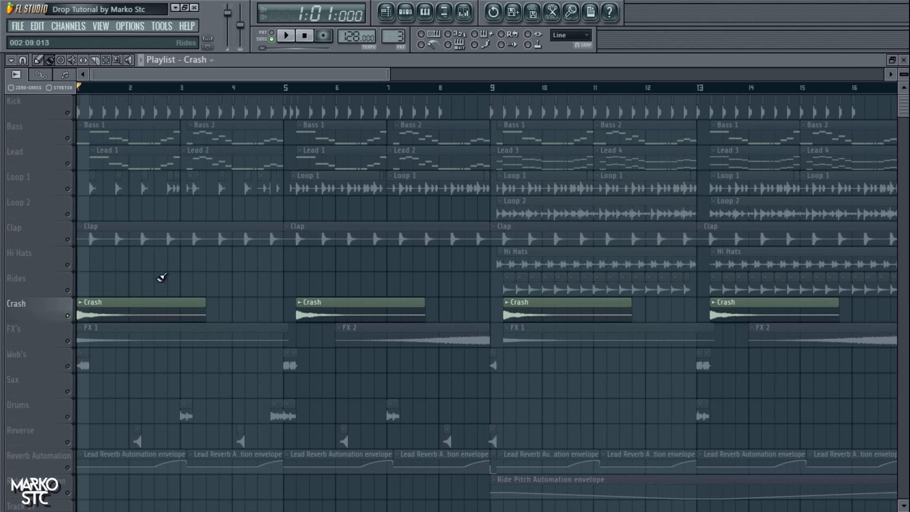
Step: Solo the FX's track and play it from bar 1 and from bar 8
{"action": "scroll", "coordinate": [156, 256], "scroll_direction": "down", "scroll_amount": 3}
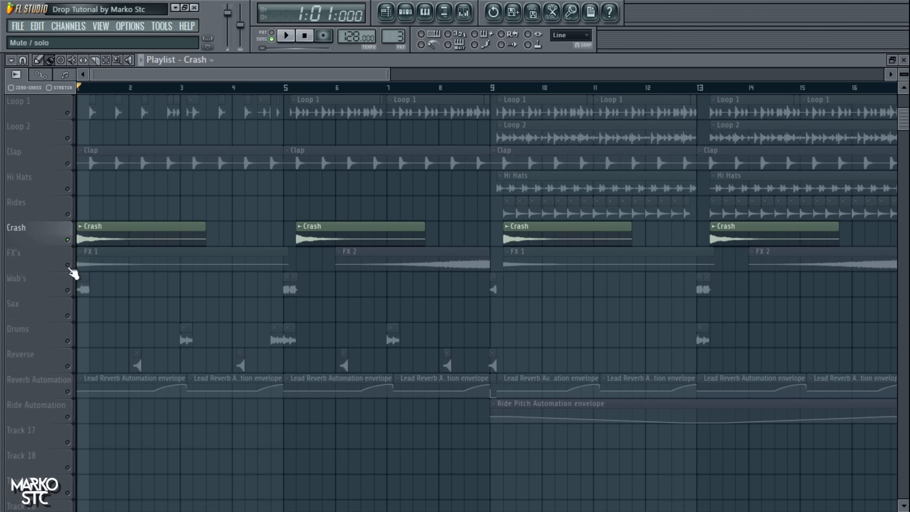
{"action": "right_click", "coordinate": [68, 266]}
{"action": "scroll", "coordinate": [146, 269], "scroll_direction": "down", "scroll_amount": 5}
{"action": "key", "text": "space"}
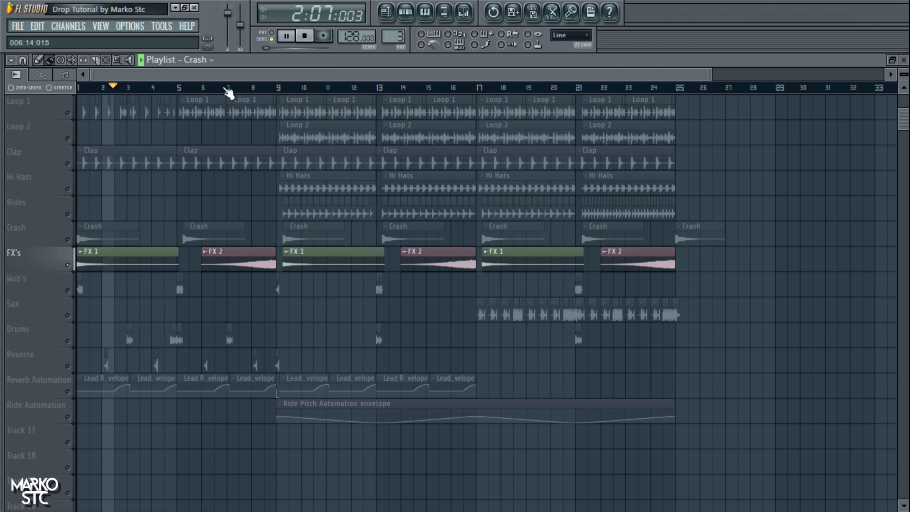
{"action": "left_click", "coordinate": [253, 88]}
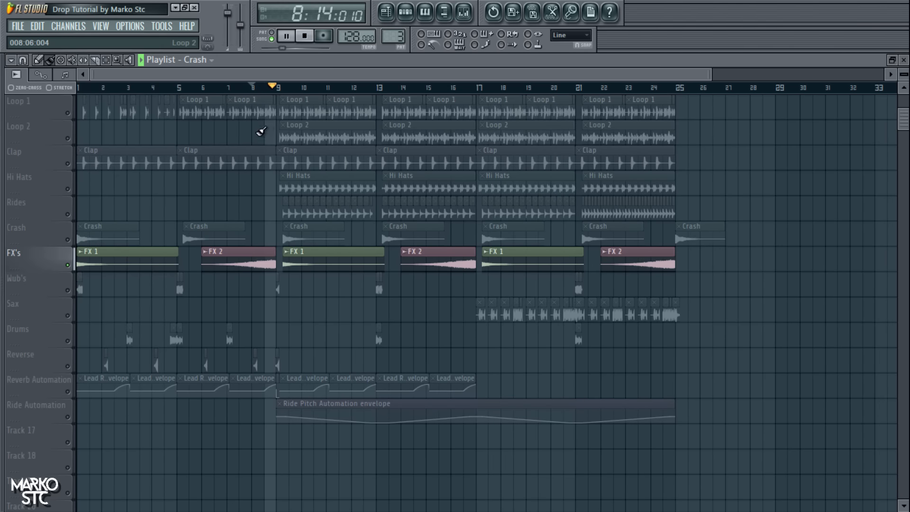
{"action": "key", "text": "space"}
Step: Inspect the FX 2 clip's channel settings and its Fruity Parametric EQ 2 and Fruity Reeverb 2 mixer effects
{"action": "scroll", "coordinate": [234, 265], "scroll_direction": "up", "scroll_amount": 5}
{"action": "double_click", "coordinate": [228, 264]}
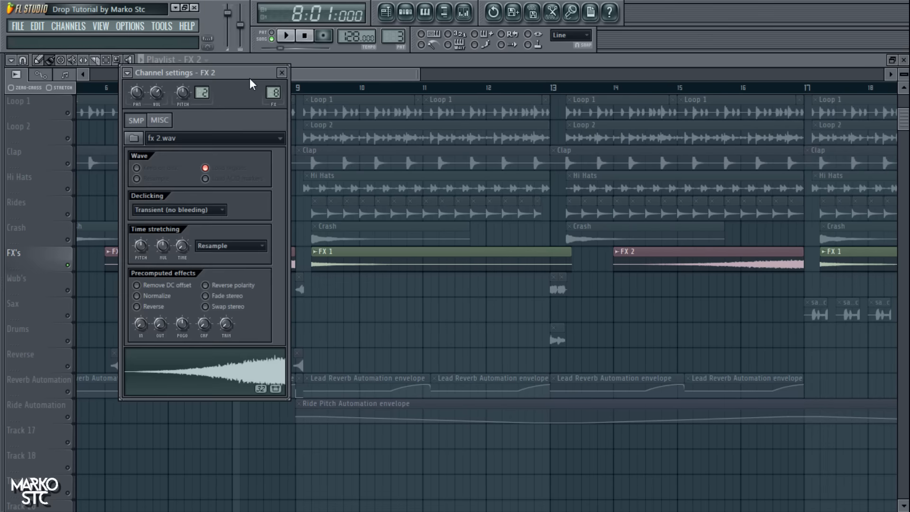
{"action": "left_click", "coordinate": [282, 73]}
{"action": "left_click", "coordinate": [464, 12]}
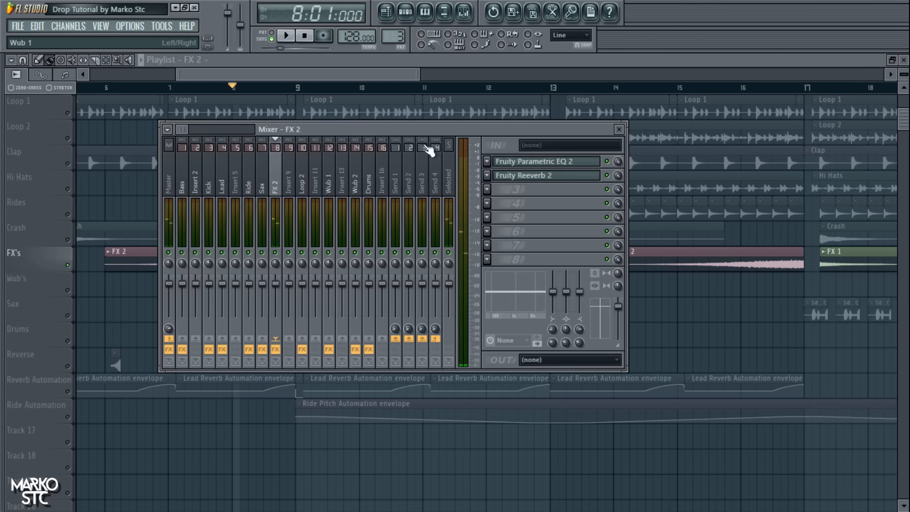
{"action": "left_click", "coordinate": [545, 164]}
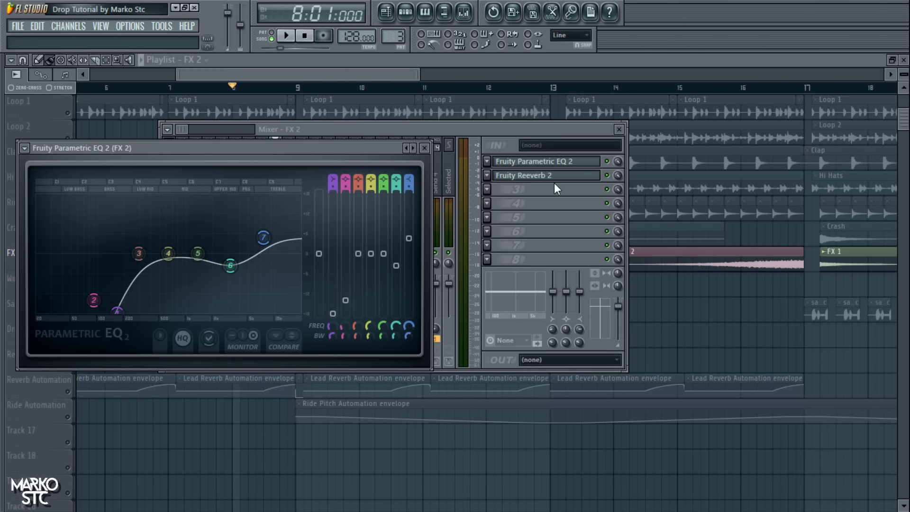
{"action": "left_click", "coordinate": [526, 178]}
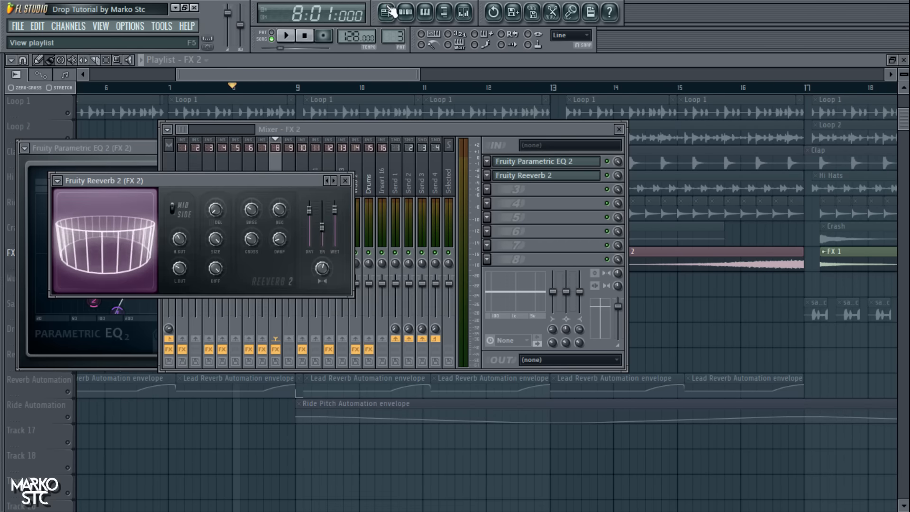
{"action": "key", "text": "F12"}
Step: Play the end of the FX 2 riser from the middle of bar 8
{"action": "left_click", "coordinate": [264, 89]}
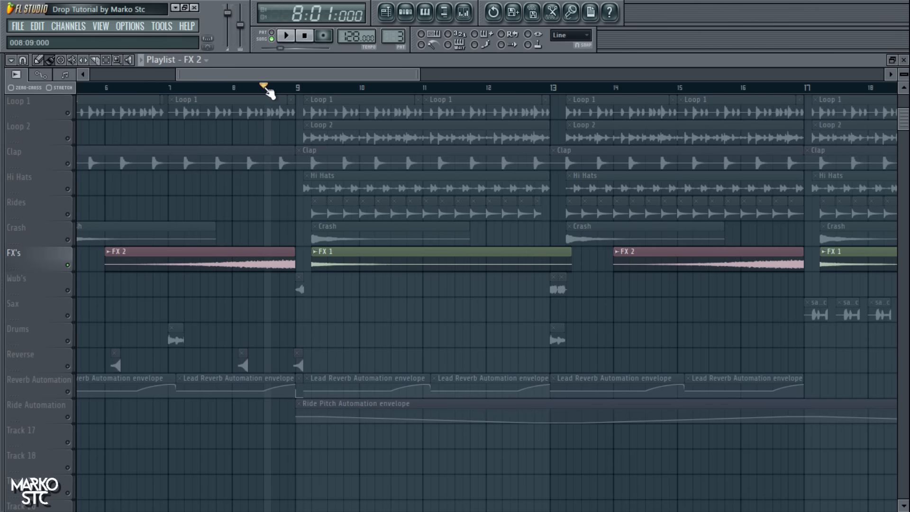
{"action": "key", "text": "space"}
{"action": "key", "text": "space"}
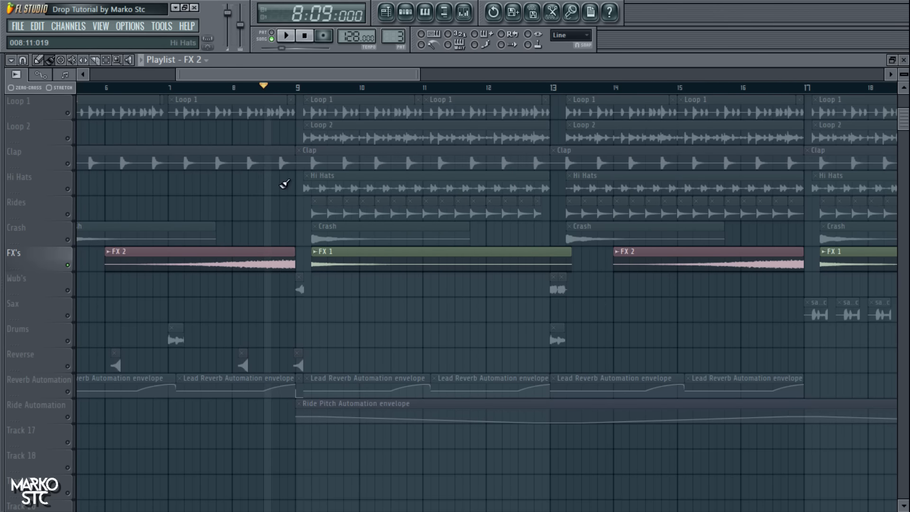
Step: Solo the Wub's track and play its clips at bars 1, 5 and 9
{"action": "scroll", "coordinate": [283, 185], "scroll_direction": "down", "scroll_amount": 5}
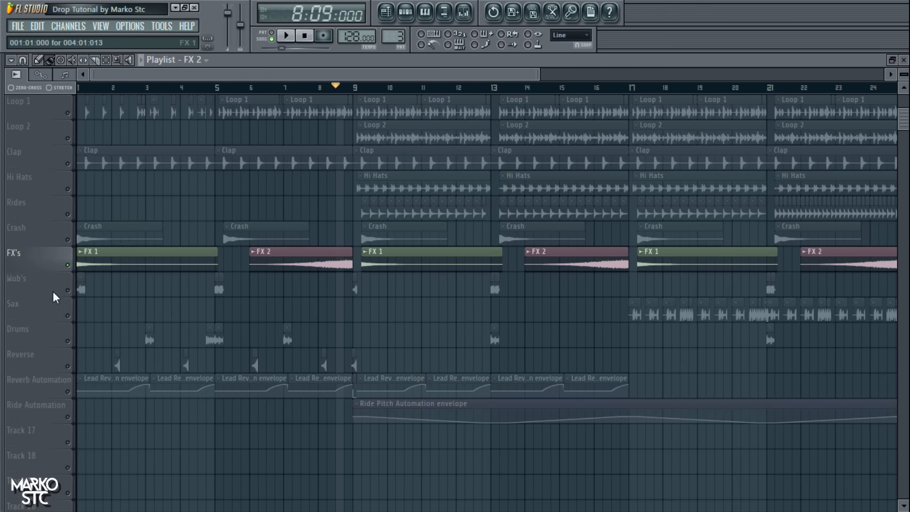
{"action": "left_click", "coordinate": [70, 293]}
{"action": "left_click", "coordinate": [79, 89]}
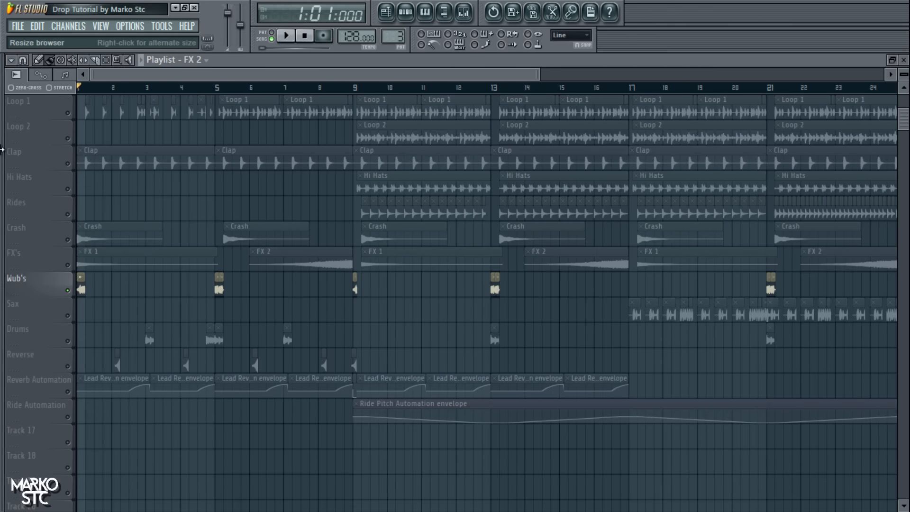
{"action": "scroll", "coordinate": [105, 154], "scroll_direction": "up", "scroll_amount": 4}
{"action": "key", "text": "space"}
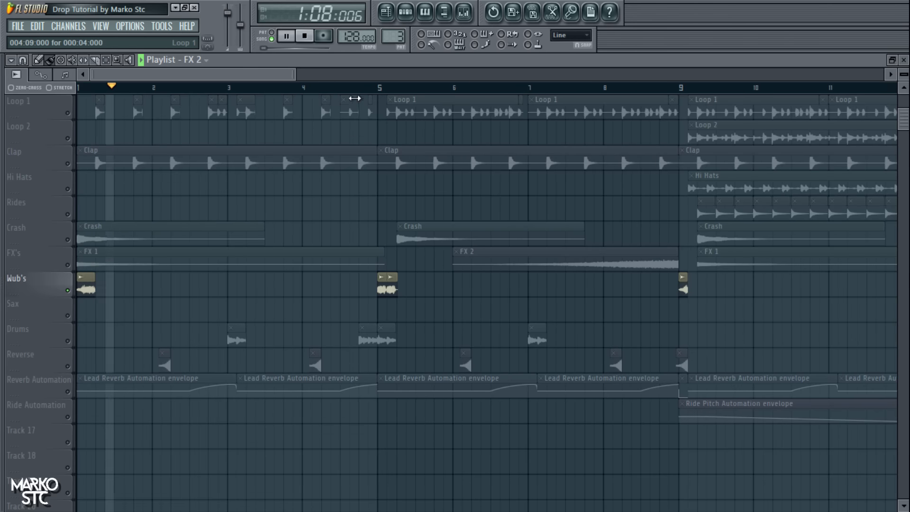
{"action": "left_click", "coordinate": [341, 88]}
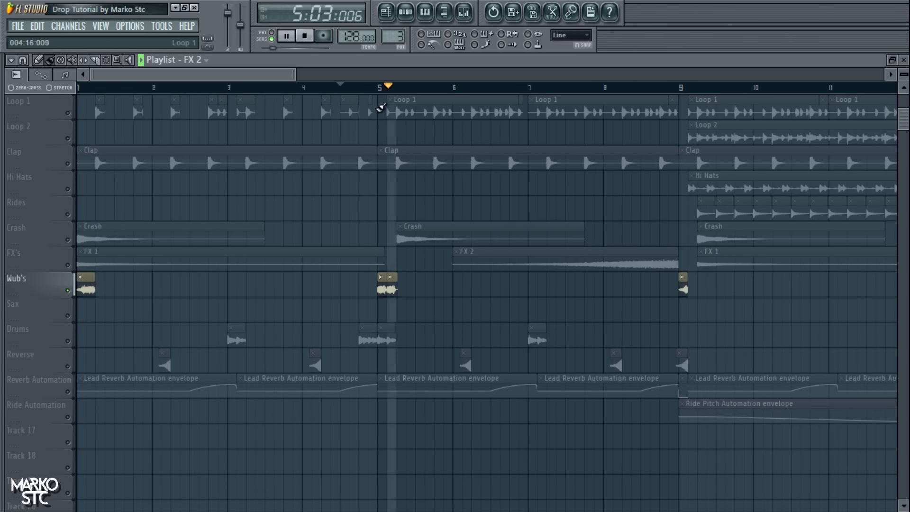
{"action": "scroll", "coordinate": [443, 101], "scroll_direction": "down", "scroll_amount": 4}
{"action": "left_click", "coordinate": [452, 89]}
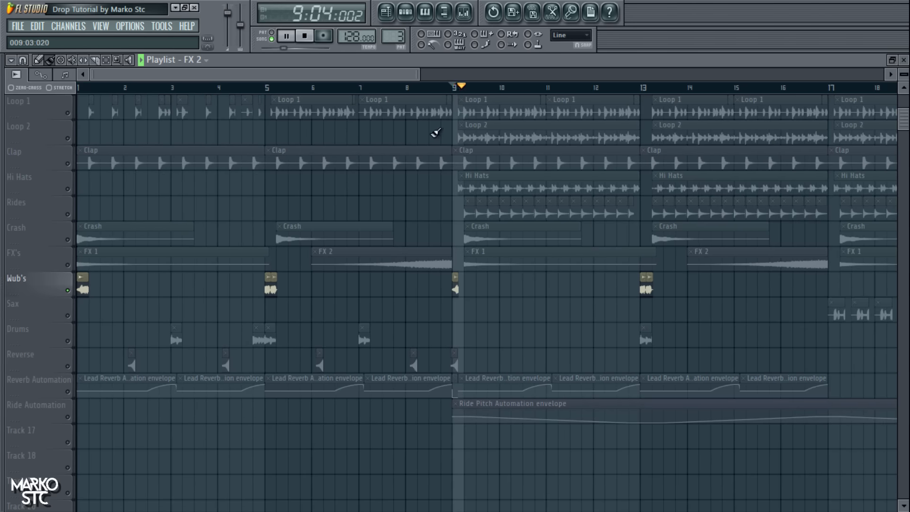
{"action": "scroll", "coordinate": [430, 139], "scroll_direction": "down", "scroll_amount": 5}
{"action": "key", "text": "space"}
{"action": "scroll", "coordinate": [74, 275], "scroll_direction": "up", "scroll_amount": 5}
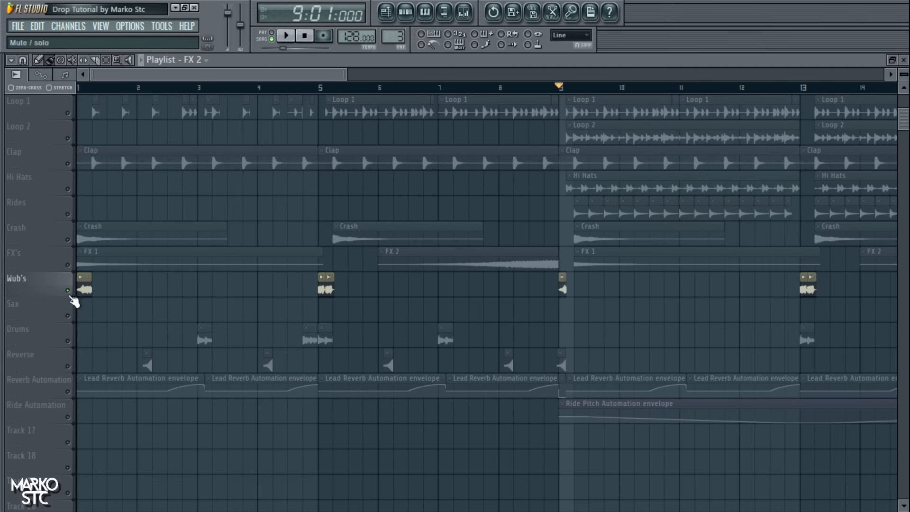
Step: Restore all playlist tracks from the Wub's solo
{"action": "right_click", "coordinate": [70, 296]}
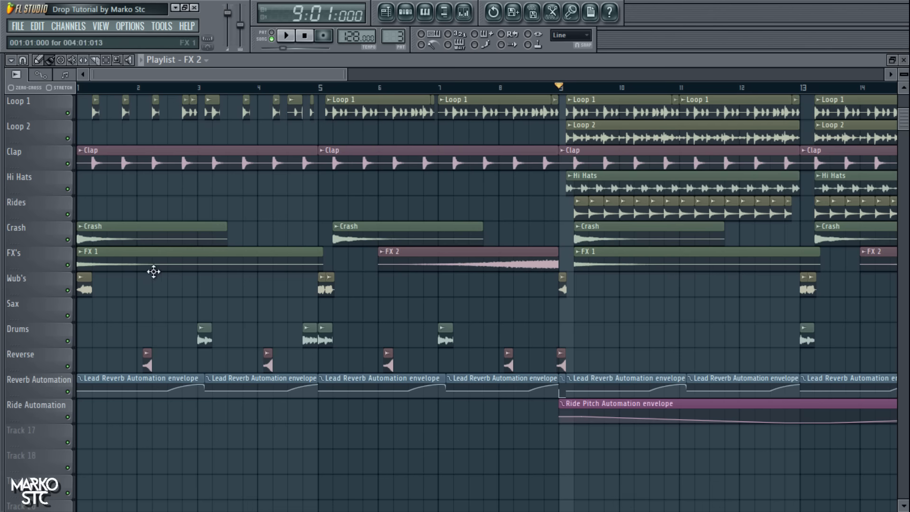
{"action": "scroll", "coordinate": [142, 266], "scroll_direction": "down", "scroll_amount": 2}
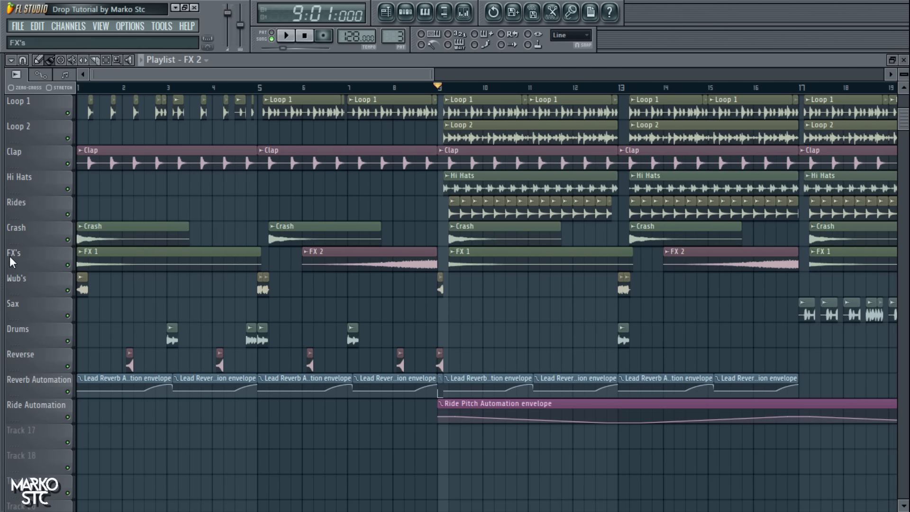
{"action": "scroll", "coordinate": [83, 287], "scroll_direction": "up", "scroll_amount": 2}
{"action": "scroll", "coordinate": [83, 287], "scroll_direction": "down", "scroll_amount": 1}
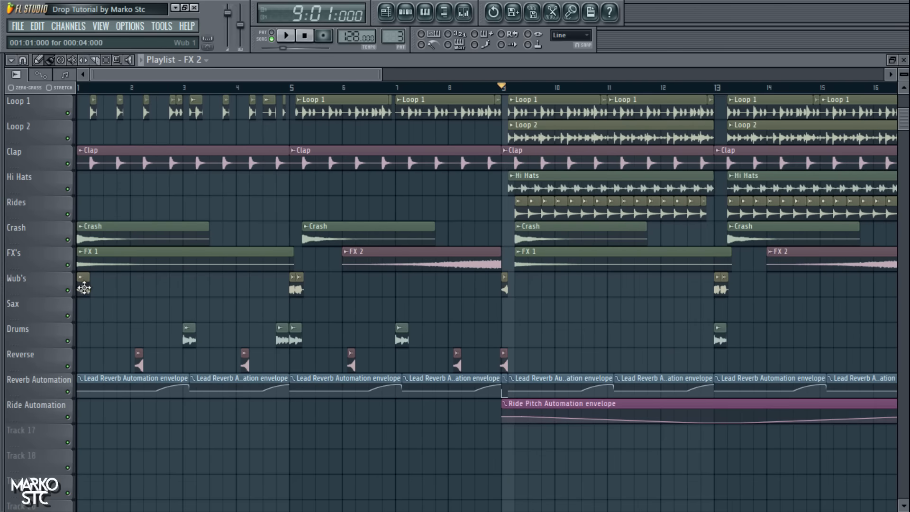
Step: Inspect the Wub 1 clip's channel settings and the first Fruity Parametric EQ 2 on its mixer track
{"action": "double_click", "coordinate": [83, 287]}
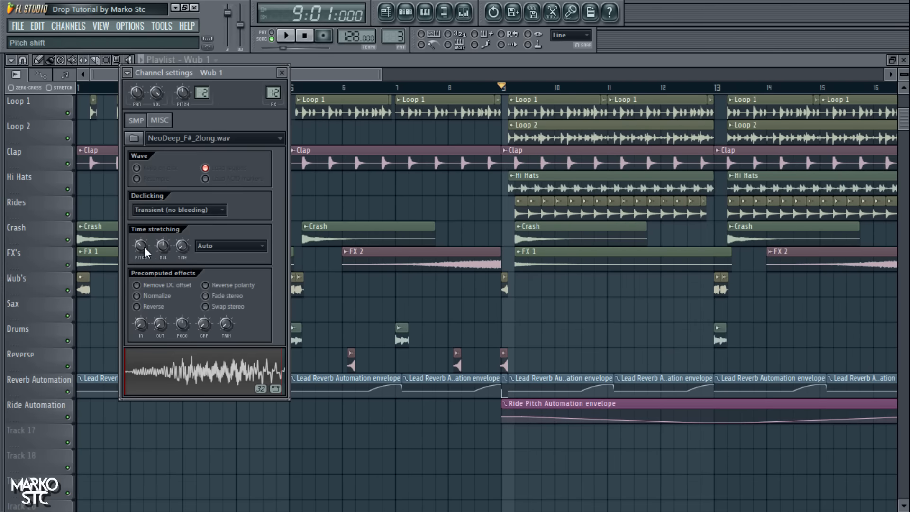
{"action": "left_click", "coordinate": [464, 11]}
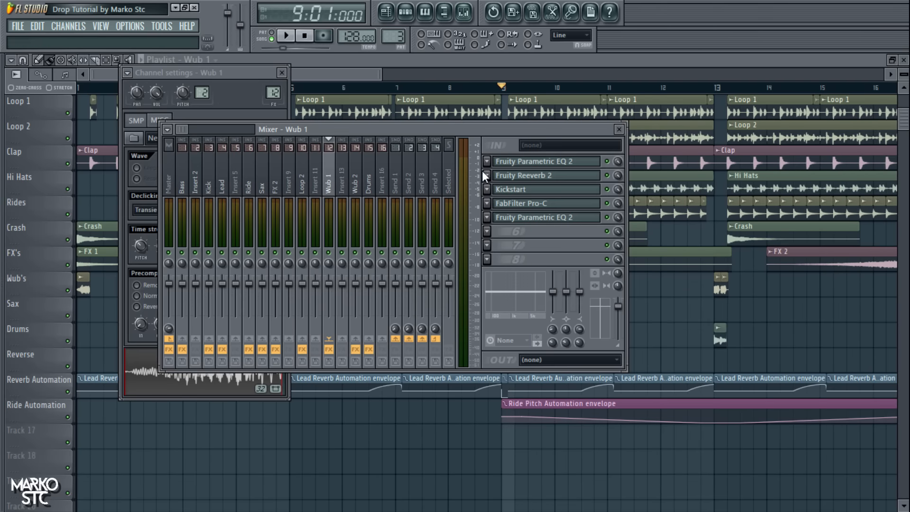
{"action": "left_click", "coordinate": [522, 163]}
{"action": "left_click", "coordinate": [386, 13]}
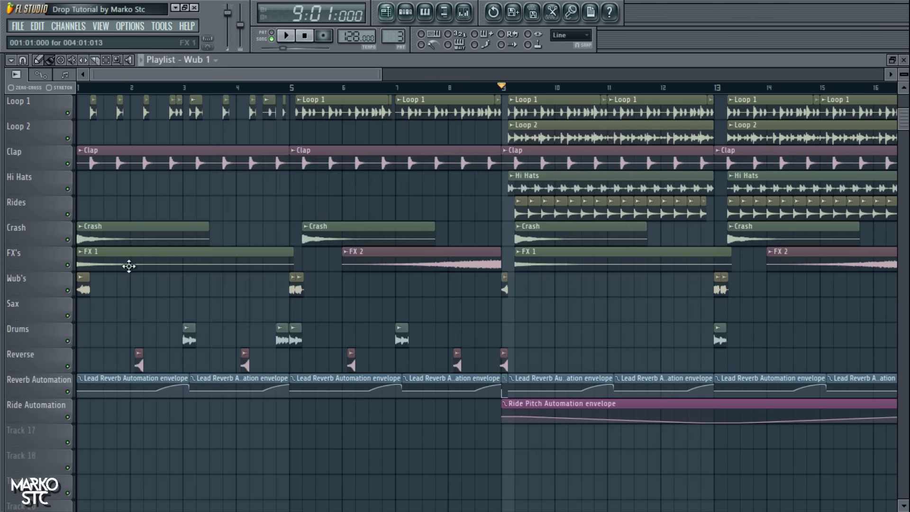
Step: Solo the Wub's track and play it from bar 1 with Wub 1's first Fruity Parametric EQ 2 open
{"action": "right_click", "coordinate": [68, 290]}
{"action": "left_click", "coordinate": [122, 89]}
{"action": "key", "text": "space"}
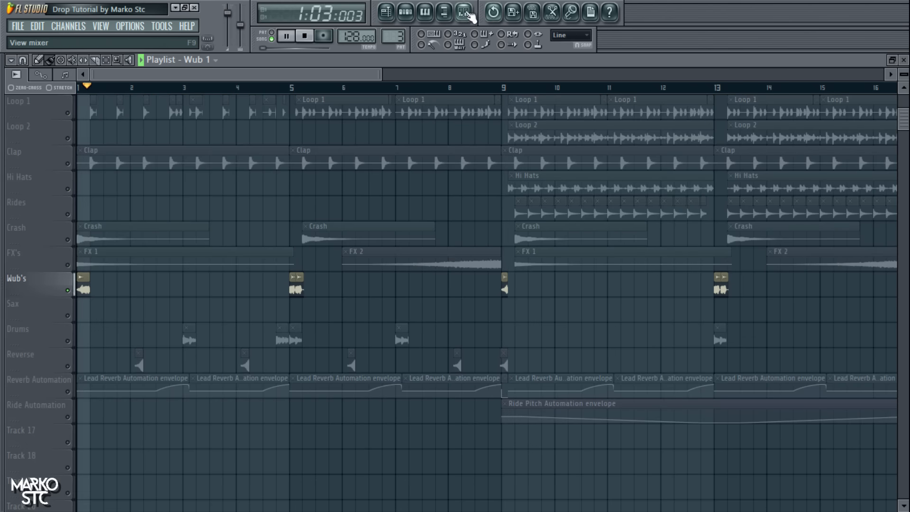
{"action": "left_click", "coordinate": [463, 12]}
{"action": "left_click", "coordinate": [531, 163]}
{"action": "key", "text": "space"}
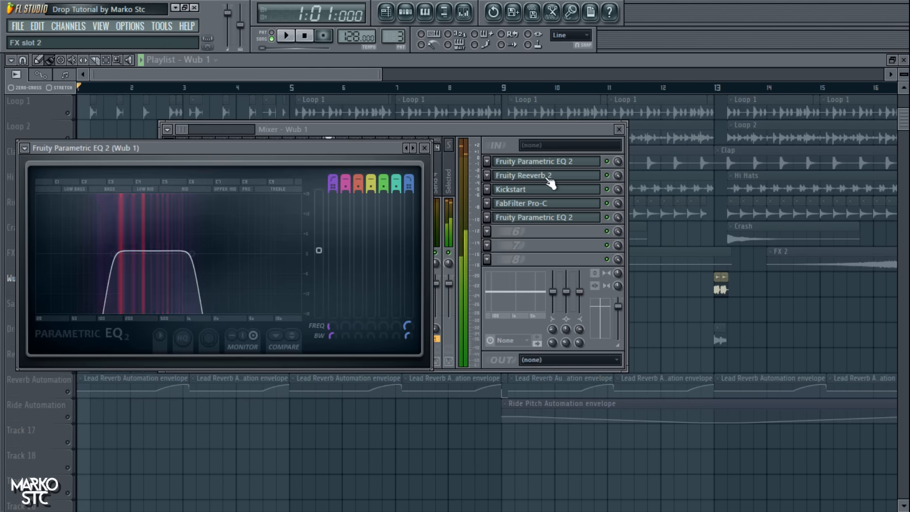
Step: Check Wub 1's Fruity Reeverb 2 and replay the wub with its first Fruity Parametric EQ 2 showing
{"action": "left_click", "coordinate": [535, 177]}
{"action": "key", "text": "space"}
{"action": "key", "text": "space"}
{"action": "left_click", "coordinate": [534, 176]}
{"action": "left_click", "coordinate": [552, 165]}
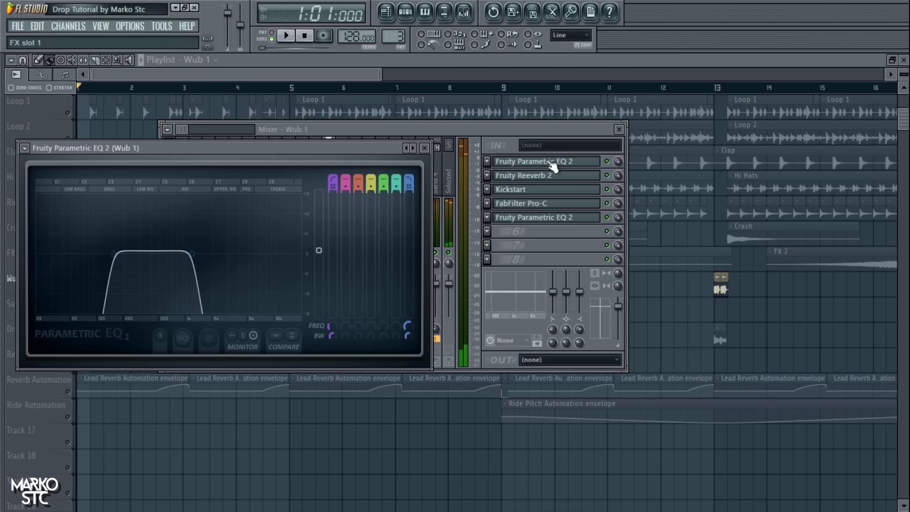
{"action": "key", "text": "space"}
Step: Adjust the upper and lower cutoff bands in Wub 1's first Fruity Parametric EQ 2 while replaying the wub
{"action": "left_click_drag", "start_coordinate": [162, 260], "coordinate": [191, 255]}
{"action": "key", "text": "space"}
{"action": "key", "text": "space"}
{"action": "key", "text": "space"}
{"action": "mouse_move", "coordinate": [114, 254]}
{"action": "left_mouse_down"}
{"action": "mouse_move", "coordinate": [37, 255]}
{"action": "mouse_move", "coordinate": [115, 255]}
{"action": "left_mouse_up"}
{"action": "key", "text": "space"}
{"action": "key", "text": "space"}
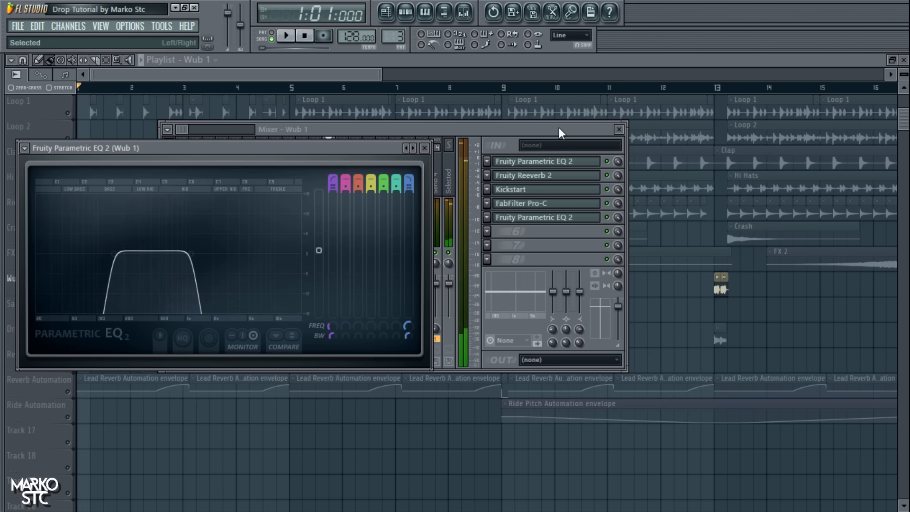
Step: Close the Wub 1 equalizer and mixer windows and return to the playlist
{"action": "left_click", "coordinate": [559, 127]}
{"action": "left_click", "coordinate": [387, 12]}
{"action": "scroll", "coordinate": [144, 187], "scroll_direction": "up", "scroll_amount": 3}
{"action": "scroll", "coordinate": [242, 144], "scroll_direction": "down", "scroll_amount": 5}
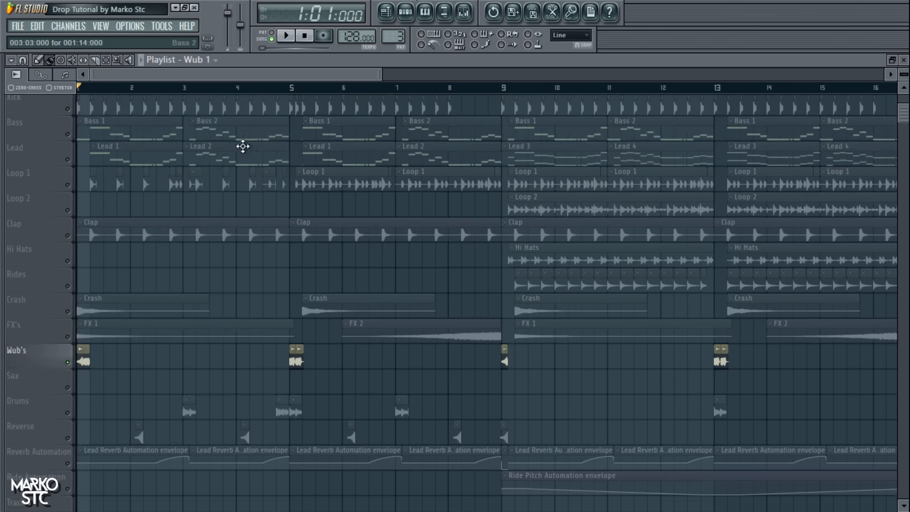
Step: Inspect the Fruity Reeverb 2 and FabFilter Pro-C effects on the Wub 1 mixer track
{"action": "left_click", "coordinate": [464, 13]}
{"action": "left_click", "coordinate": [563, 183]}
{"action": "left_click", "coordinate": [563, 183]}
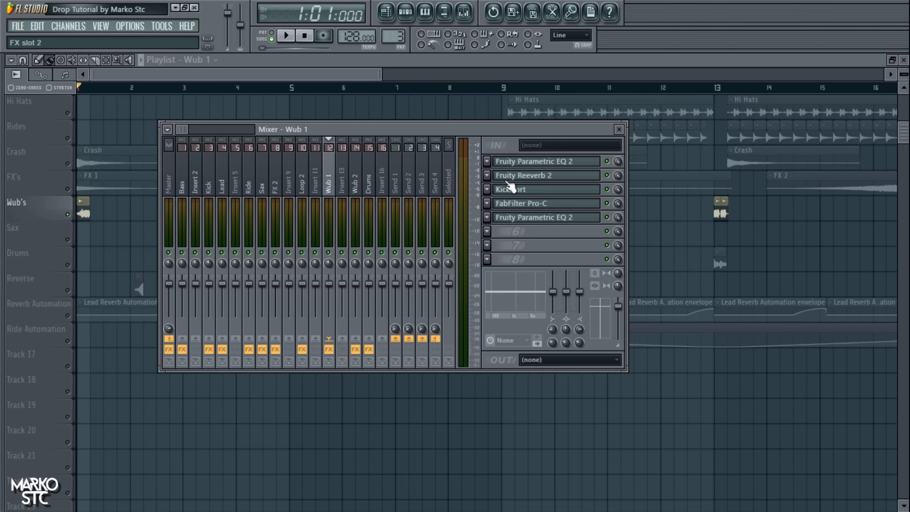
{"action": "left_click", "coordinate": [513, 177]}
{"action": "left_click", "coordinate": [513, 176]}
{"action": "left_click", "coordinate": [508, 179]}
{"action": "left_click", "coordinate": [509, 178]}
{"action": "left_click", "coordinate": [543, 205]}
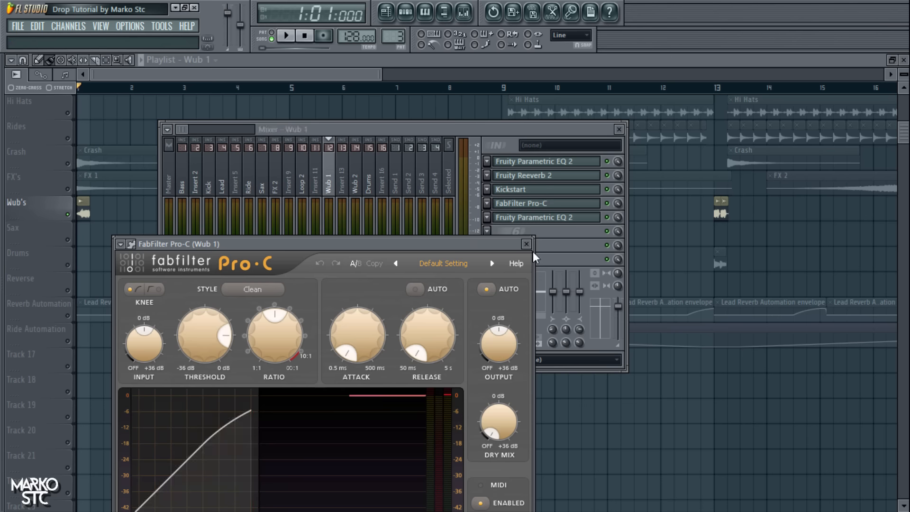
Step: Close FabFilter Pro-C, check Wub 1's second Fruity Parametric EQ 2, and return to the playlist
{"action": "left_click", "coordinate": [526, 244]}
{"action": "left_click", "coordinate": [544, 218]}
{"action": "left_click", "coordinate": [554, 277]}
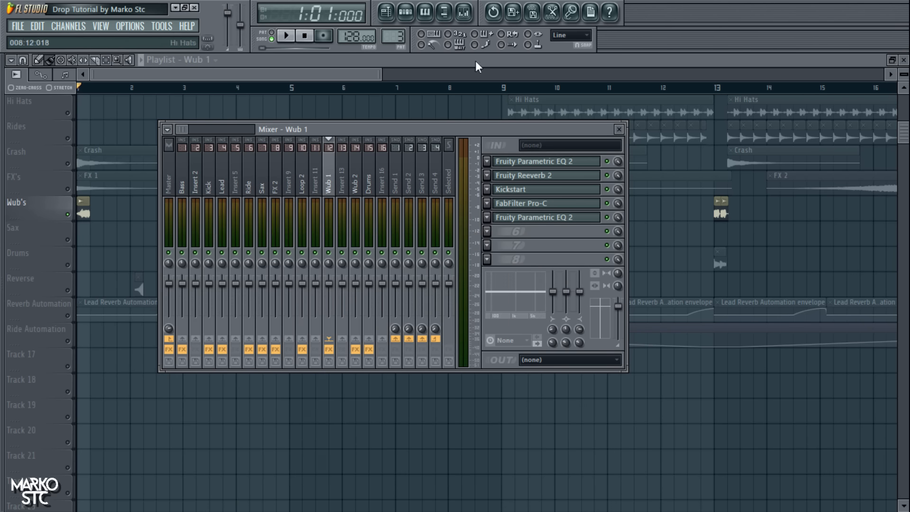
{"action": "left_click", "coordinate": [391, 15]}
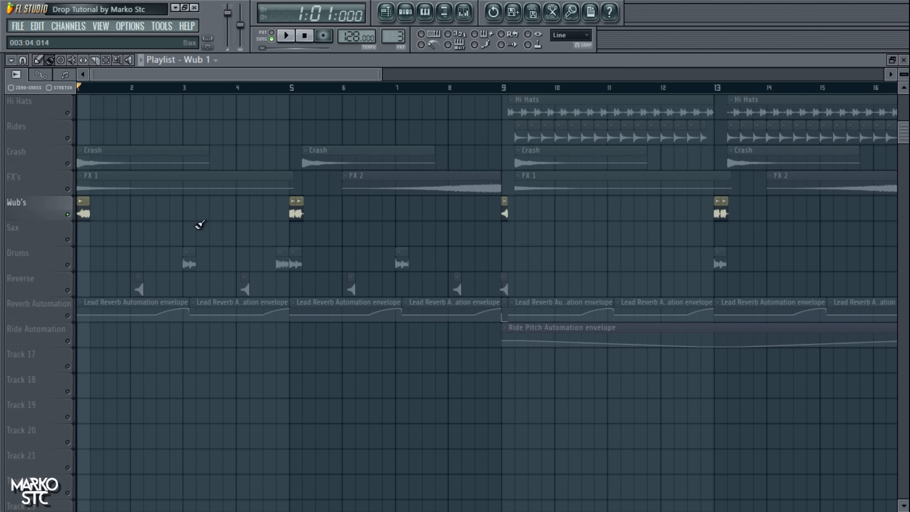
Step: Play the wub at bar 5 and inspect Fruity Reeverb 2 on the Wub 2 mixer track
{"action": "left_click", "coordinate": [288, 84]}
{"action": "key", "text": "space"}
{"action": "key", "text": "space"}
{"action": "left_click", "coordinate": [465, 18]}
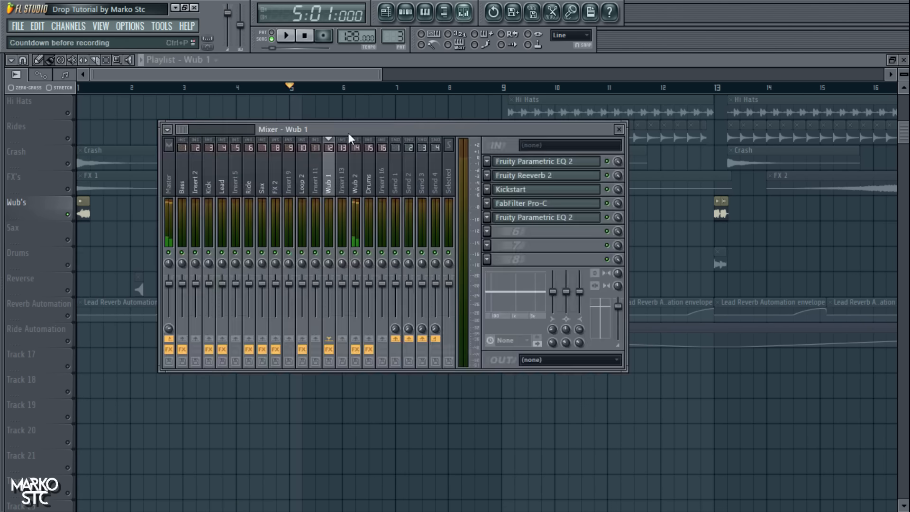
{"action": "left_click", "coordinate": [356, 181]}
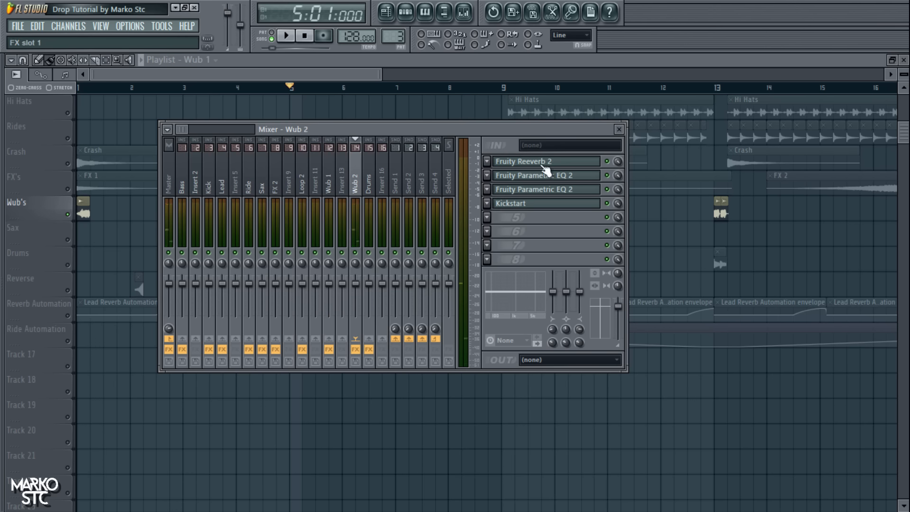
{"action": "left_click", "coordinate": [543, 164]}
{"action": "left_click", "coordinate": [312, 148]}
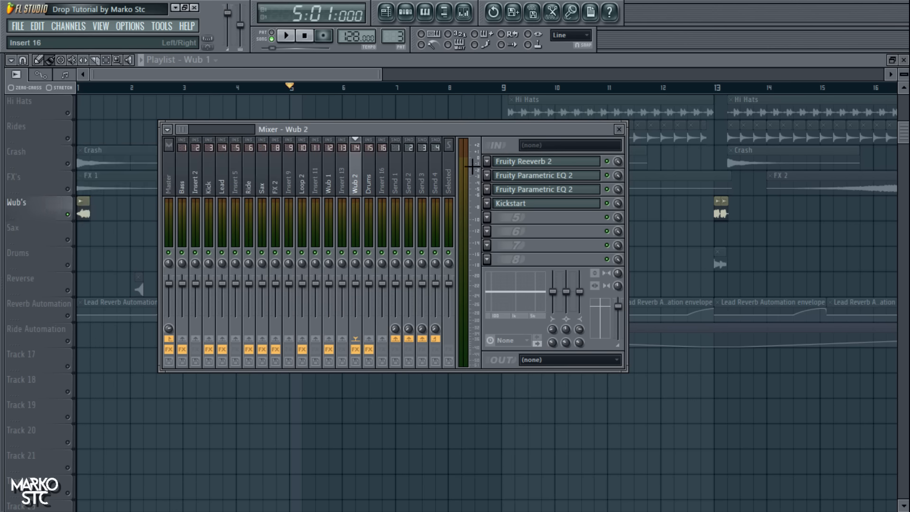
Step: Inspect both Fruity Parametric EQ 2 effects and Kickstart on the Wub 2 mixer track, and return to the playlist
{"action": "left_click", "coordinate": [515, 178]}
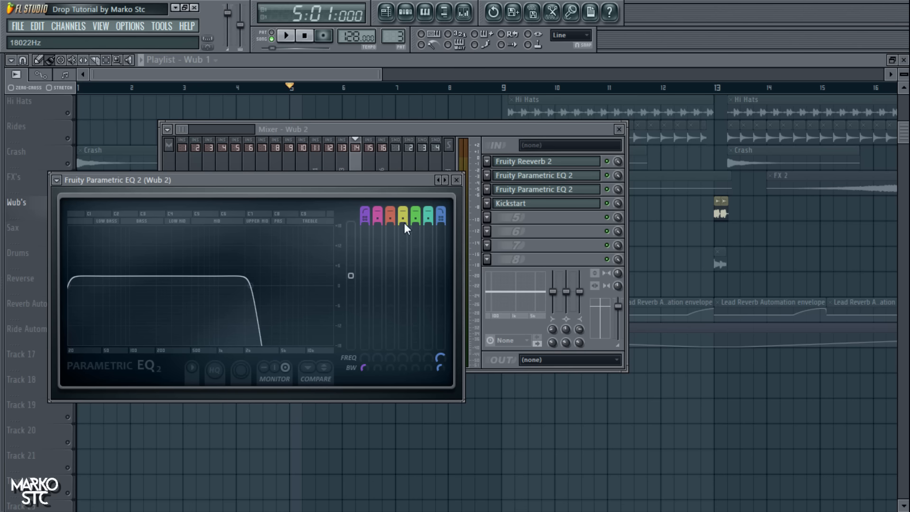
{"action": "left_click", "coordinate": [457, 180]}
{"action": "left_click", "coordinate": [533, 189]}
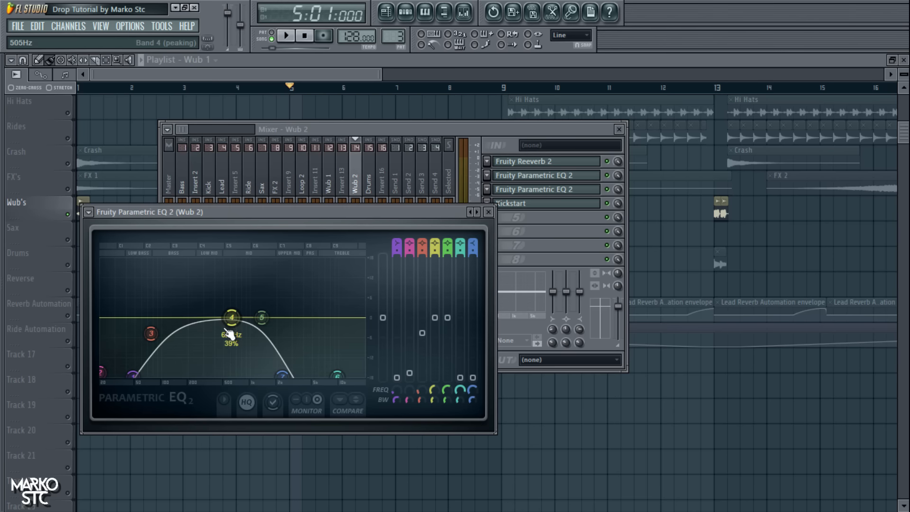
{"action": "left_click", "coordinate": [490, 213]}
{"action": "left_click", "coordinate": [519, 205]}
{"action": "left_click", "coordinate": [510, 244]}
{"action": "key", "text": "F6"}
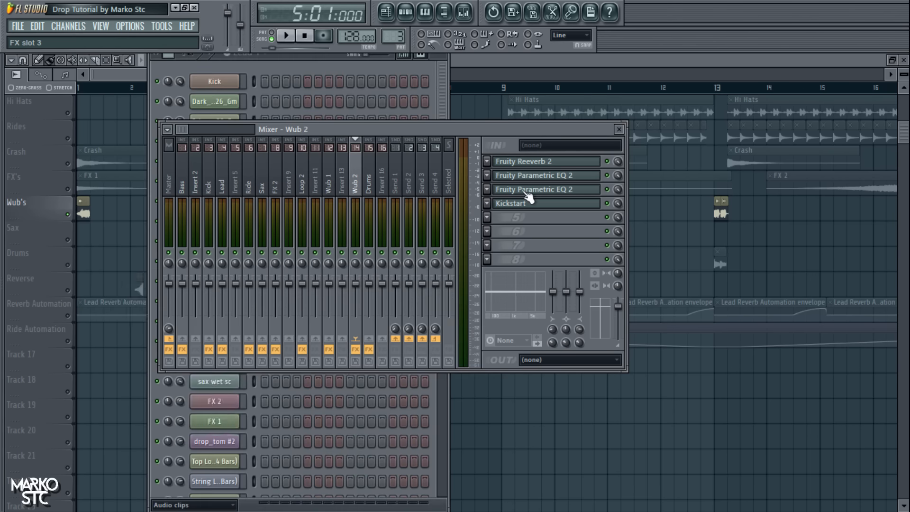
{"action": "left_click", "coordinate": [386, 12]}
{"action": "scroll", "coordinate": [303, 147], "scroll_direction": "up", "scroll_amount": 6}
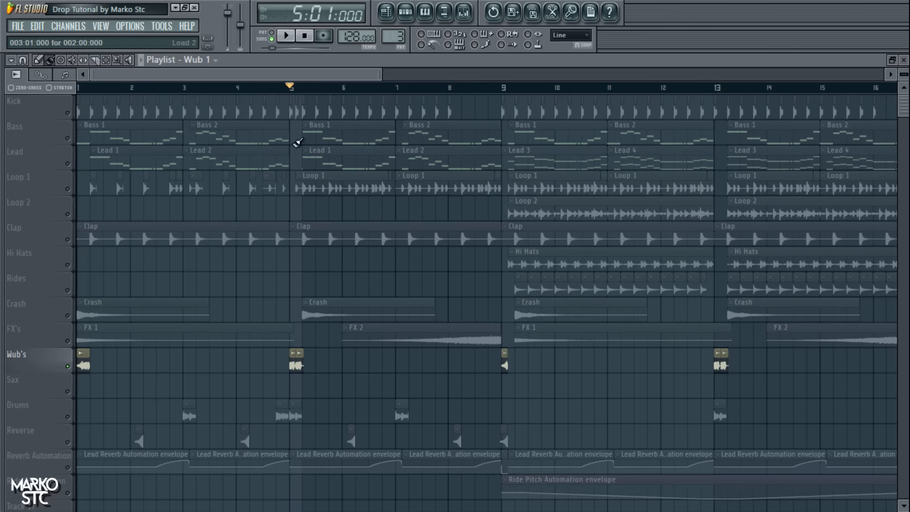
{"action": "scroll", "coordinate": [305, 133], "scroll_direction": "down", "scroll_amount": 4}
{"action": "scroll", "coordinate": [303, 128], "scroll_direction": "down", "scroll_amount": 4}
{"action": "scroll", "coordinate": [331, 142], "scroll_direction": "up", "scroll_amount": 5}
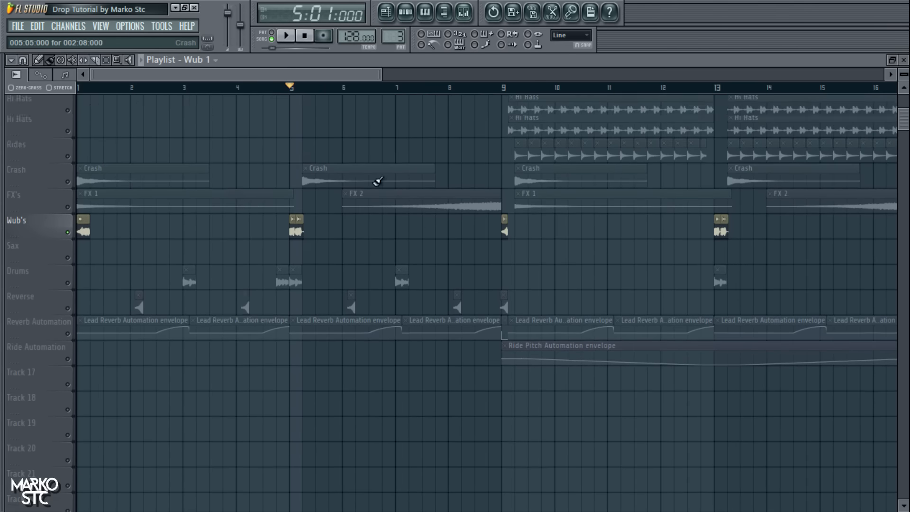
{"action": "scroll", "coordinate": [301, 142], "scroll_direction": "up", "scroll_amount": 2}
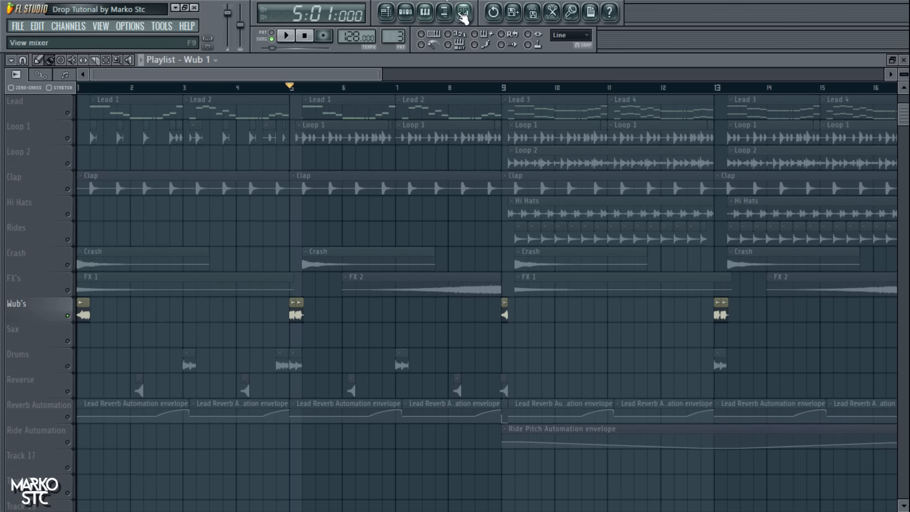
{"action": "left_click", "coordinate": [464, 12]}
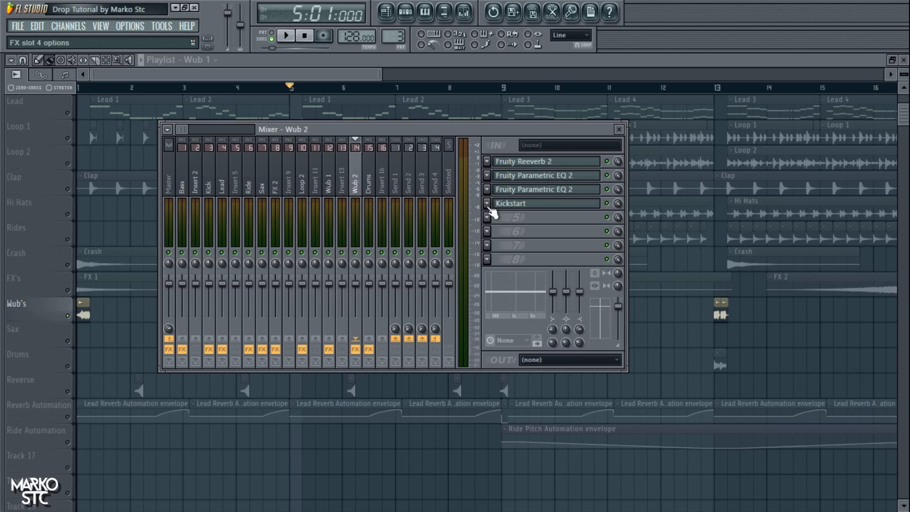
{"action": "left_click", "coordinate": [391, 14]}
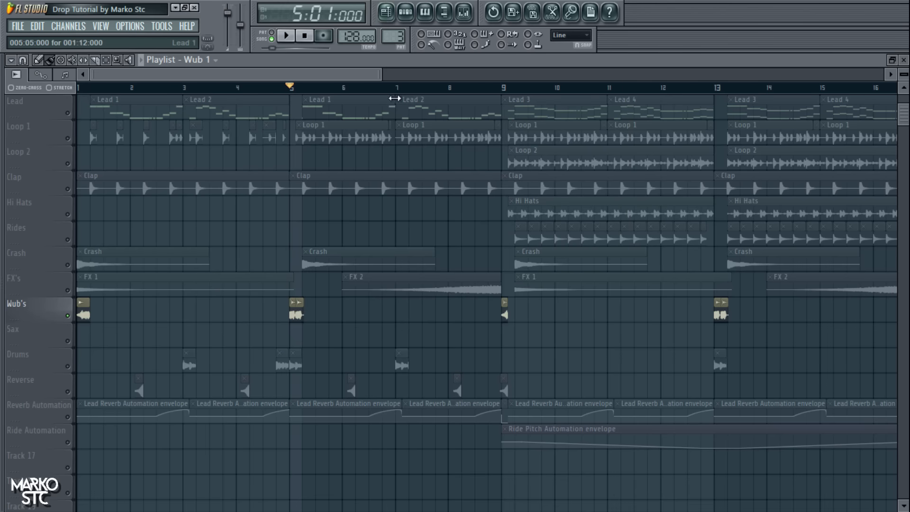
{"action": "left_click", "coordinate": [467, 15]}
{"action": "left_click", "coordinate": [386, 12]}
Step: Solo the Sax track and play its clips from just before bar 17 and again from just before bar 21
{"action": "scroll", "coordinate": [332, 132], "scroll_direction": "down", "scroll_amount": 3}
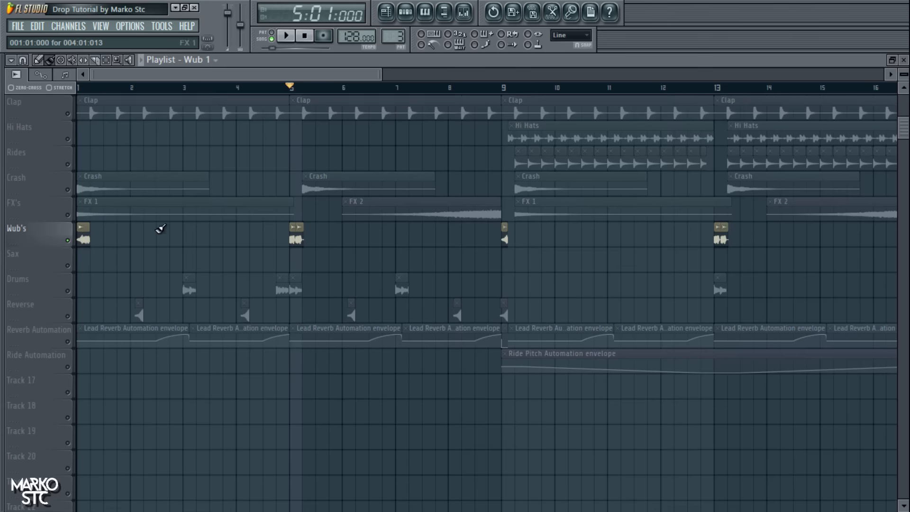
{"action": "scroll", "coordinate": [138, 274], "scroll_direction": "down", "scroll_amount": 4}
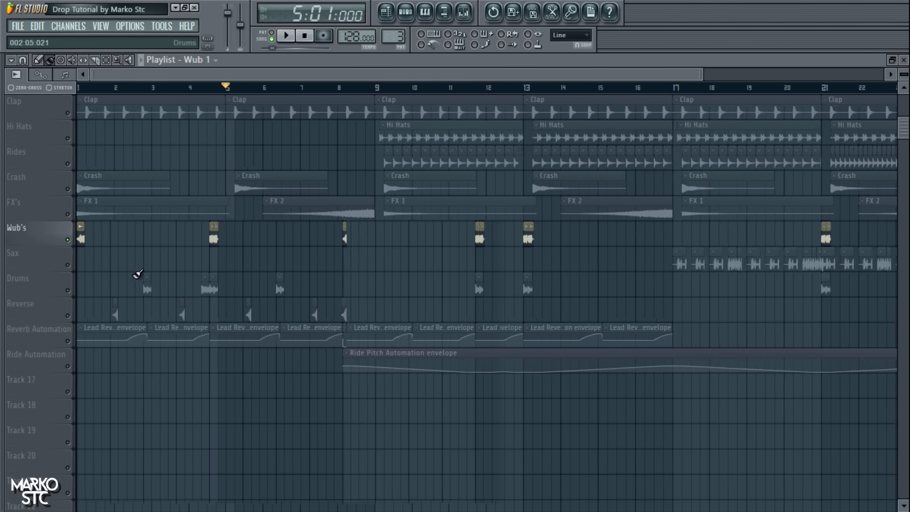
{"action": "scroll", "coordinate": [439, 138], "scroll_direction": "up", "scroll_amount": 8}
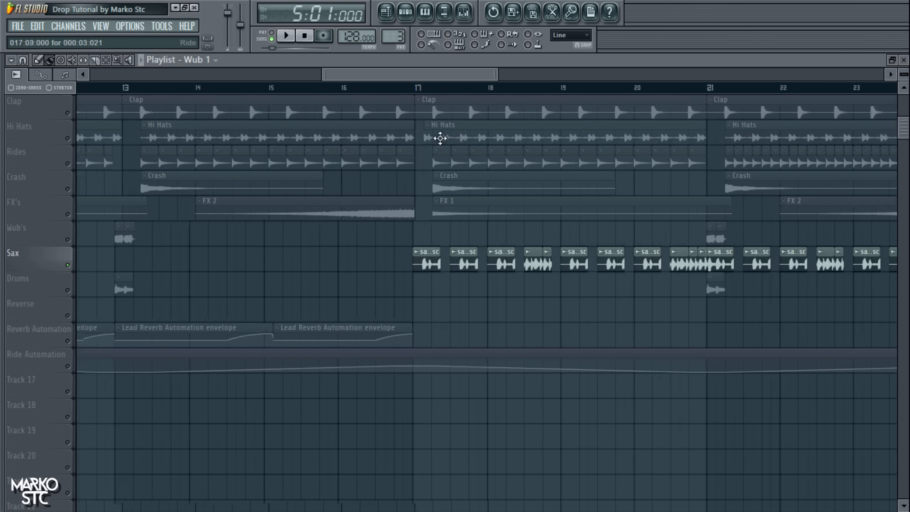
{"action": "left_click", "coordinate": [403, 88]}
{"action": "key", "text": "space"}
{"action": "scroll", "coordinate": [451, 148], "scroll_direction": "down", "scroll_amount": 3}
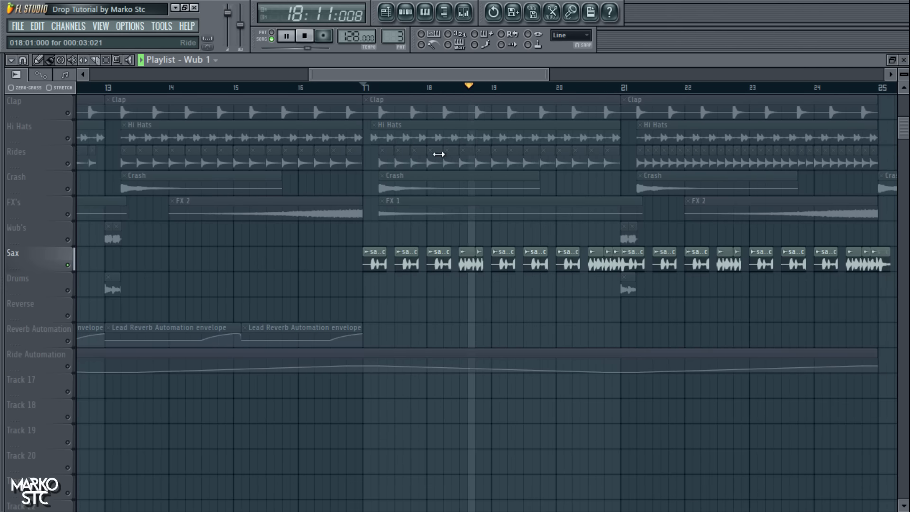
{"action": "left_click", "coordinate": [599, 88]}
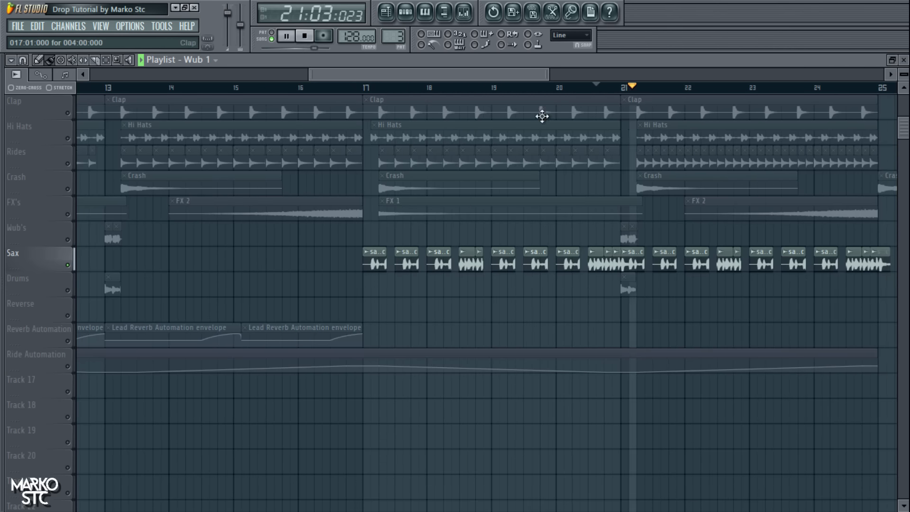
Step: Stop the sax playback and set the playhead at bar 17
{"action": "left_click", "coordinate": [304, 36]}
{"action": "left_click", "coordinate": [367, 90]}
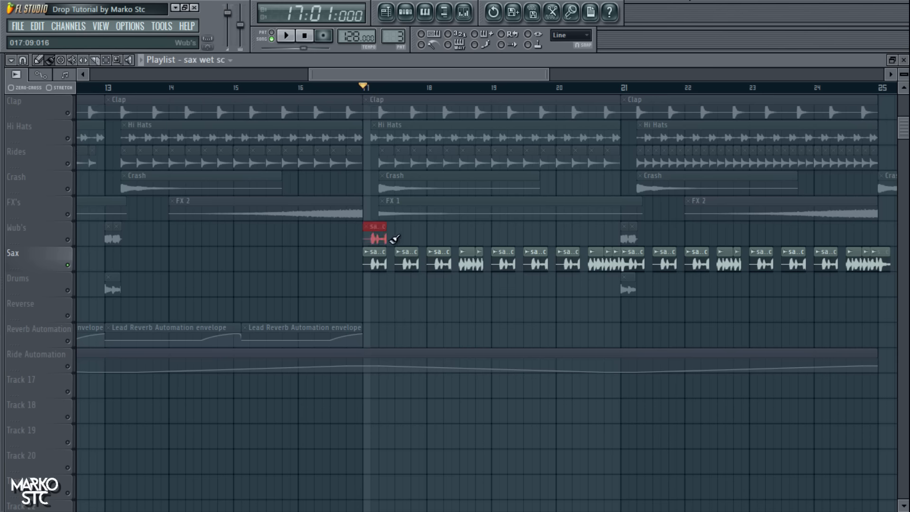
{"action": "scroll", "coordinate": [390, 239], "scroll_direction": "down", "scroll_amount": 2}
{"action": "scroll", "coordinate": [440, 242], "scroll_direction": "up", "scroll_amount": 1}
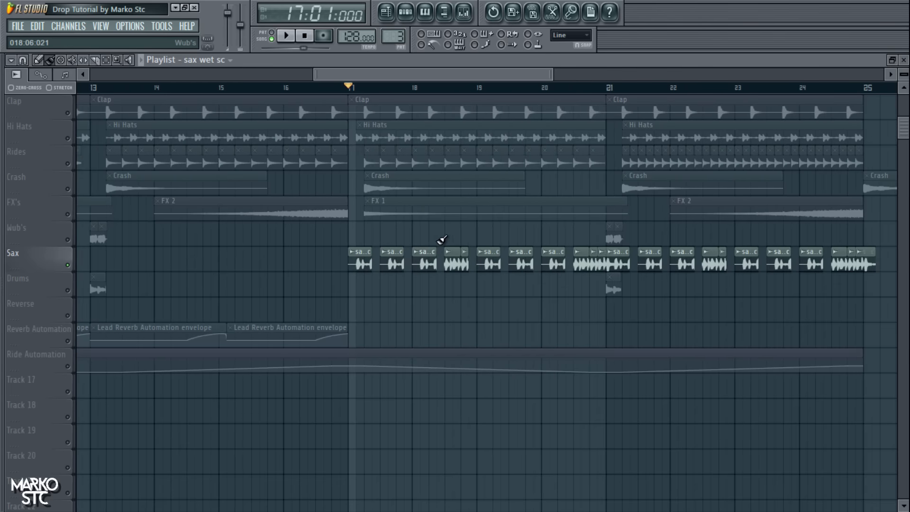
{"action": "left_click", "coordinate": [464, 12]}
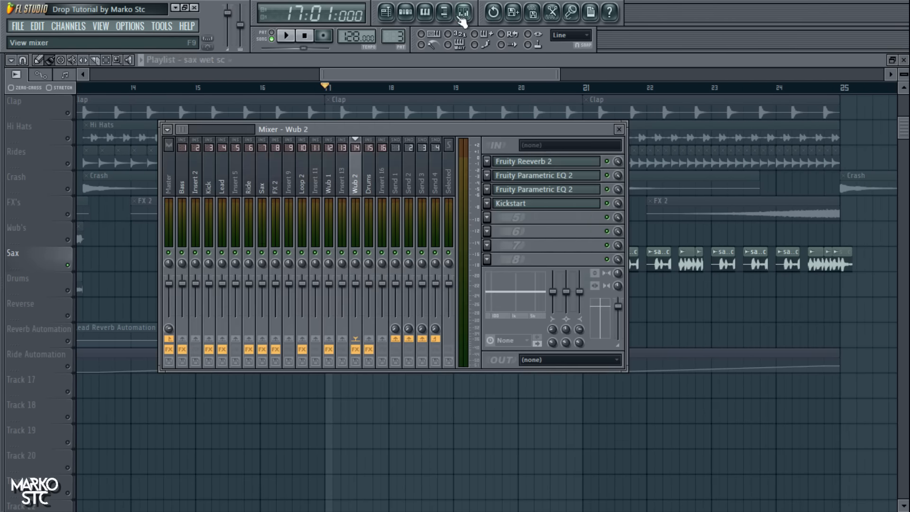
{"action": "left_click", "coordinate": [562, 164]}
{"action": "left_click", "coordinate": [562, 166]}
{"action": "left_click", "coordinate": [565, 176]}
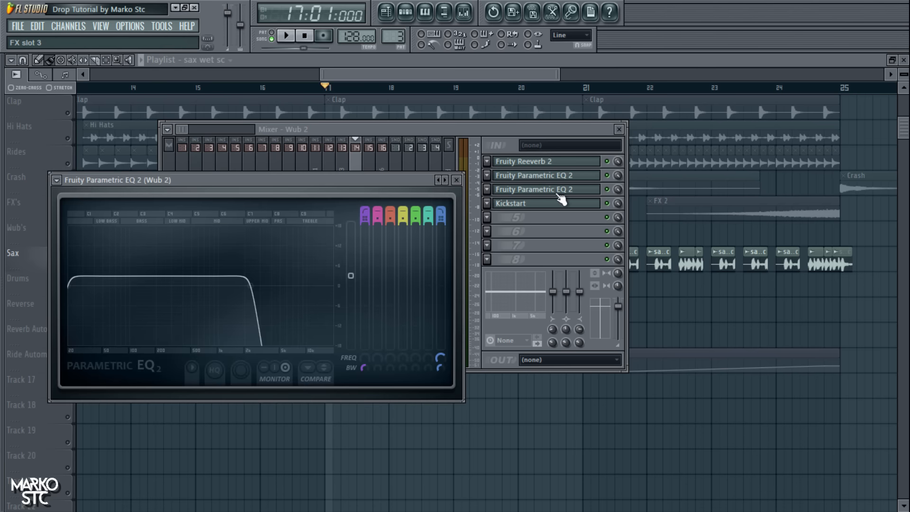
{"action": "left_click", "coordinate": [522, 131]}
Step: Open the sax clip's channel settings and inspect Fruity Reeverb 2 on the Sax mixer track
{"action": "double_click", "coordinate": [685, 261]}
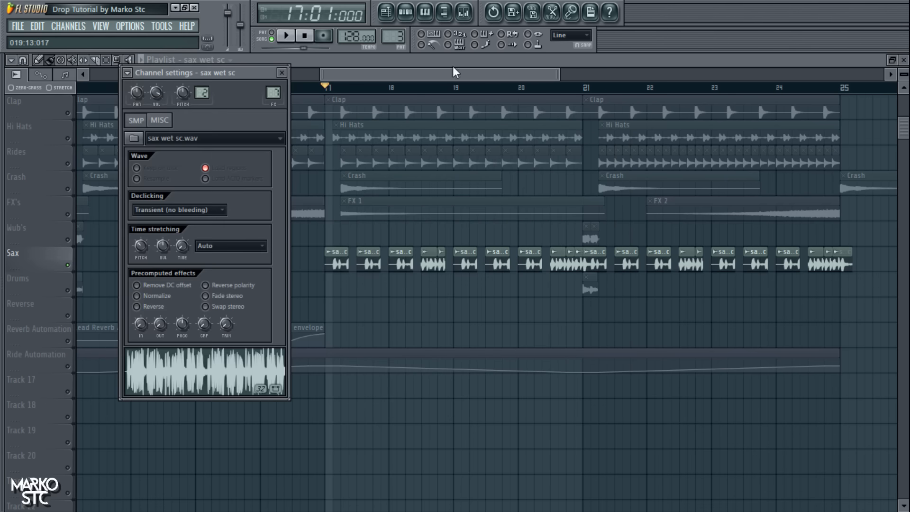
{"action": "left_click", "coordinate": [463, 12]}
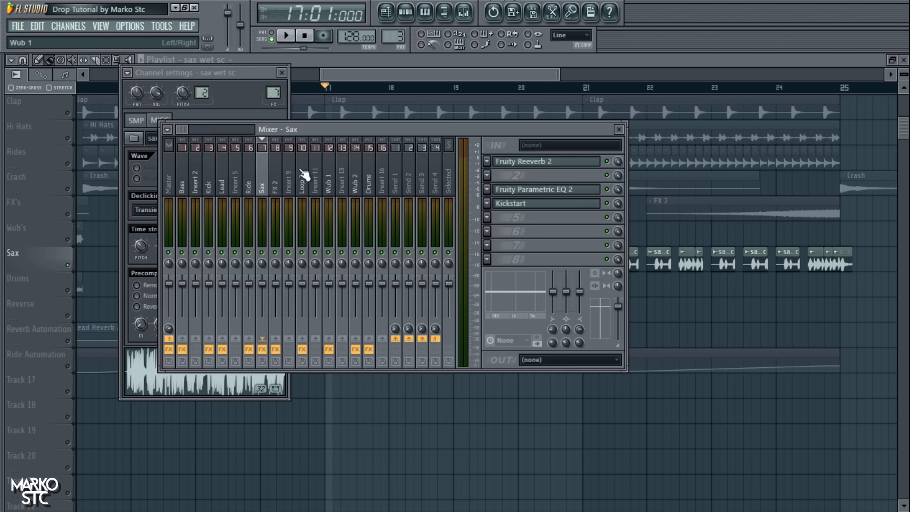
{"action": "left_click", "coordinate": [562, 165]}
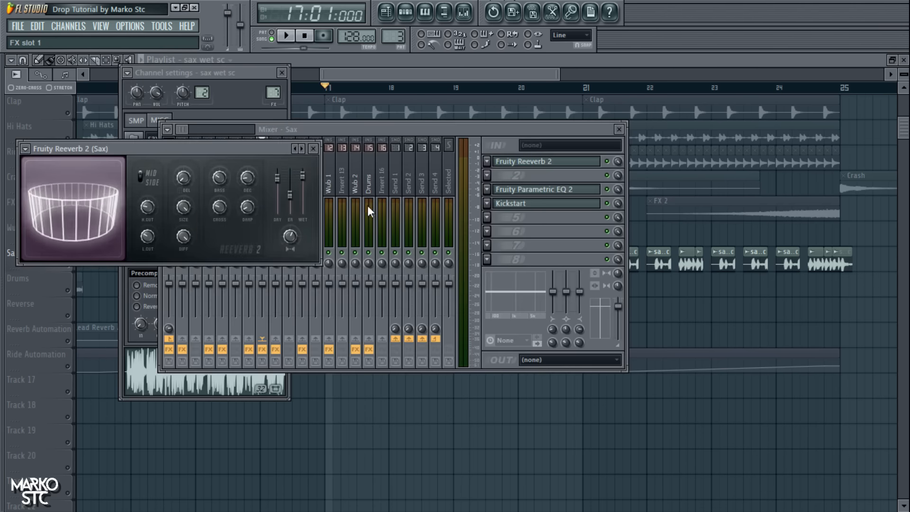
{"action": "left_click", "coordinate": [314, 149]}
Step: Inspect Fruity Parametric EQ 2 and Kickstart on the Sax mixer track, and return to the playlist
{"action": "left_click", "coordinate": [573, 190]}
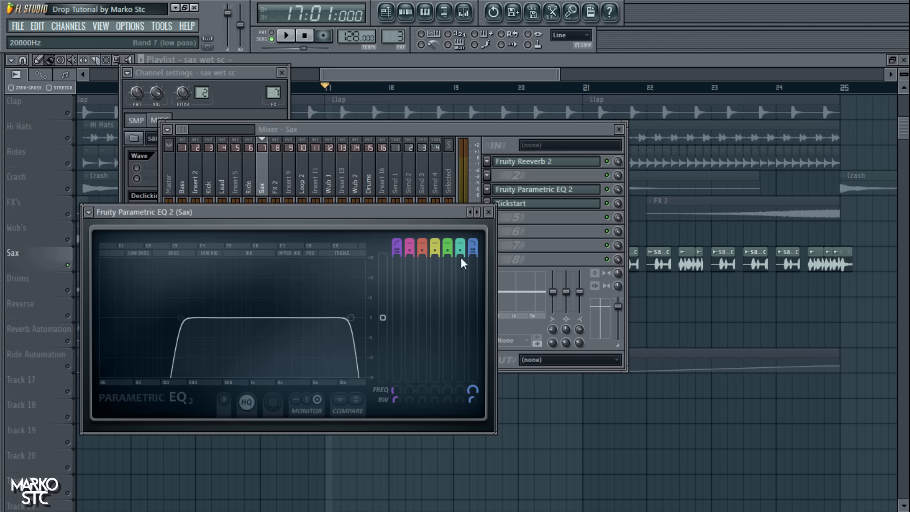
{"action": "left_click", "coordinate": [489, 212]}
{"action": "left_click", "coordinate": [540, 204]}
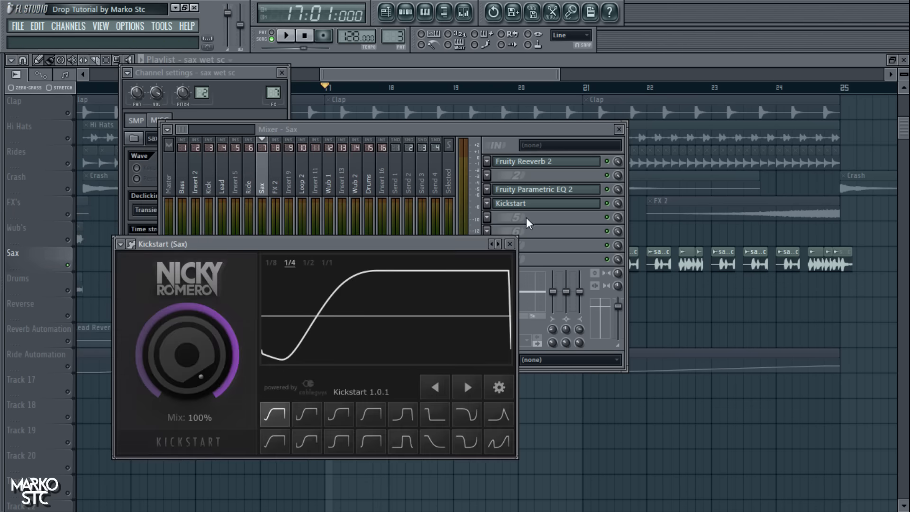
{"action": "left_click", "coordinate": [511, 245]}
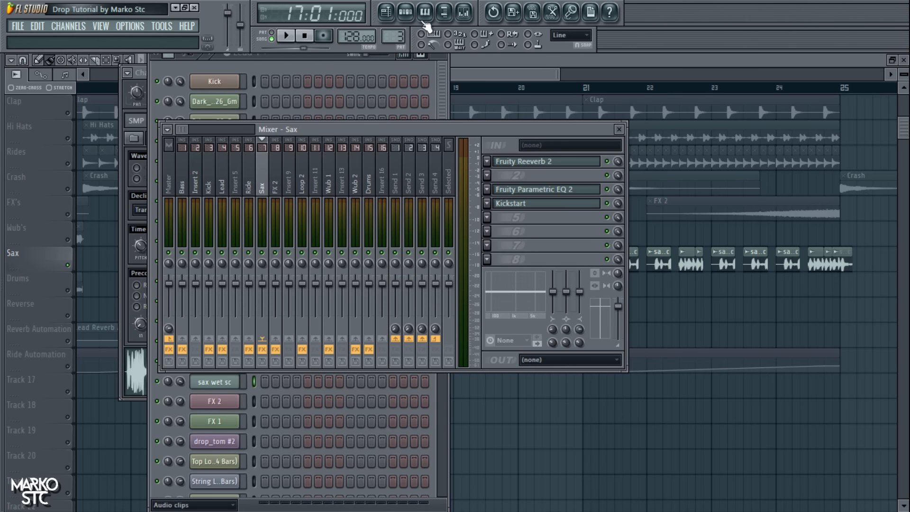
{"action": "left_click", "coordinate": [386, 12]}
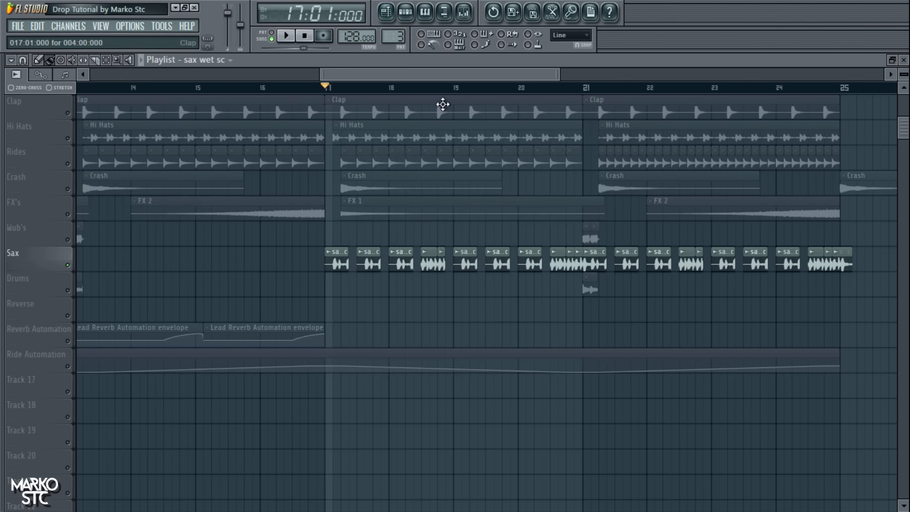
Step: Move the playhead to the start of the song and solo the Drums track
{"action": "scroll", "coordinate": [402, 240], "scroll_direction": "down", "scroll_amount": 4}
{"action": "scroll", "coordinate": [404, 233], "scroll_direction": "down", "scroll_amount": 2}
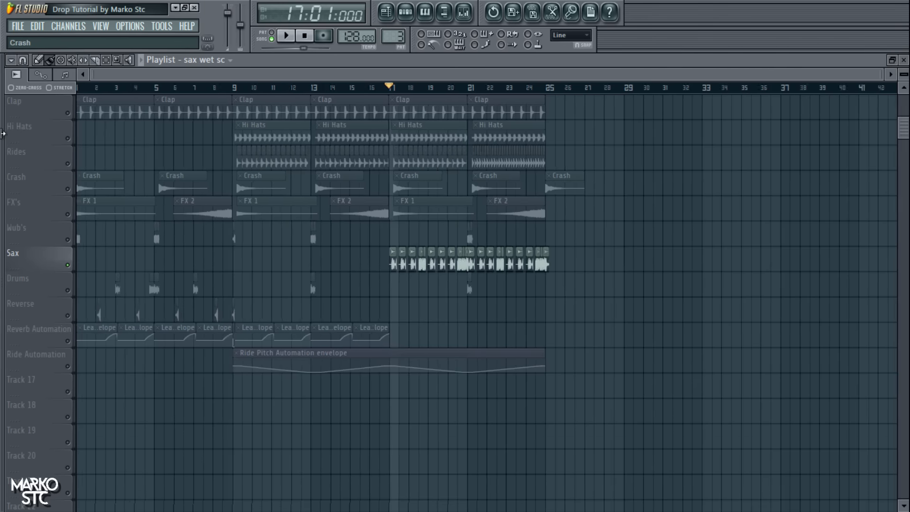
{"action": "scroll", "coordinate": [2, 133], "scroll_direction": "up", "scroll_amount": 2}
{"action": "left_click_drag", "start_coordinate": [130, 88], "coordinate": [6, 90]}
{"action": "scroll", "coordinate": [5, 120], "scroll_direction": "up", "scroll_amount": 1}
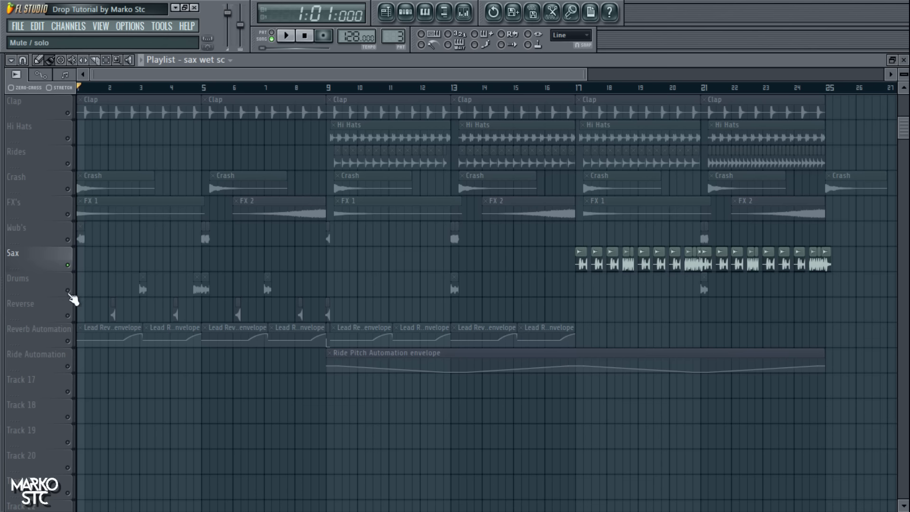
{"action": "left_click", "coordinate": [32, 282]}
{"action": "scroll", "coordinate": [33, 285], "scroll_direction": "up", "scroll_amount": 5}
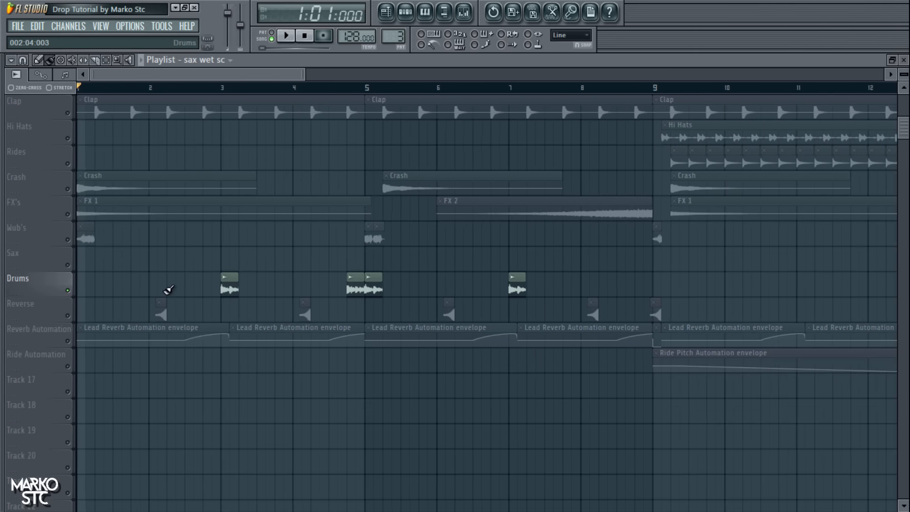
{"action": "scroll", "coordinate": [168, 290], "scroll_direction": "up", "scroll_amount": 4}
{"action": "scroll", "coordinate": [261, 290], "scroll_direction": "down", "scroll_amount": 4}
Step: Check the channel settings of the Drums clip at bar 3 and place the playhead just before that clip
{"action": "double_click", "coordinate": [237, 290]}
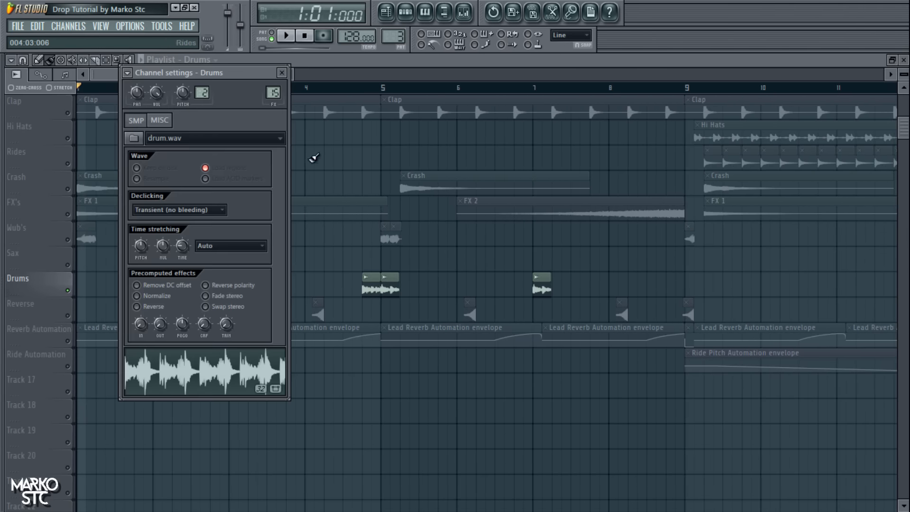
{"action": "left_click", "coordinate": [283, 73]}
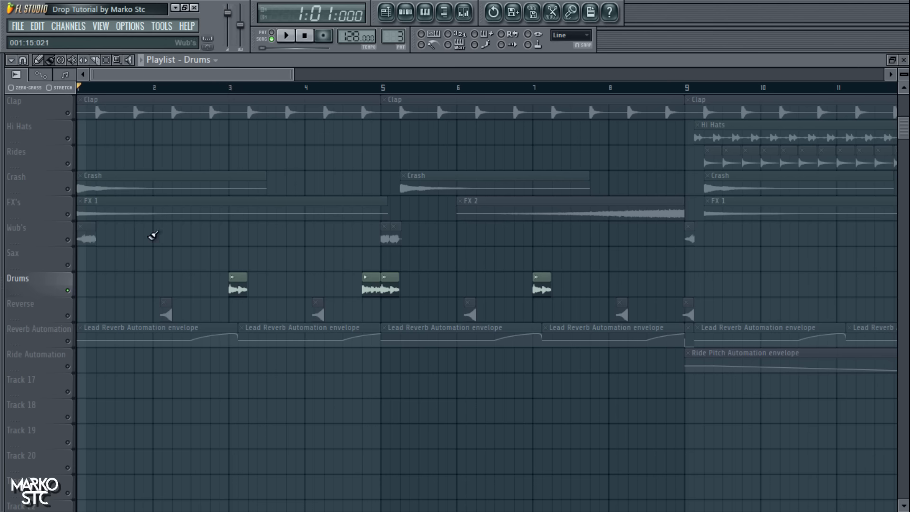
{"action": "left_click_drag", "start_coordinate": [223, 92], "coordinate": [234, 90]}
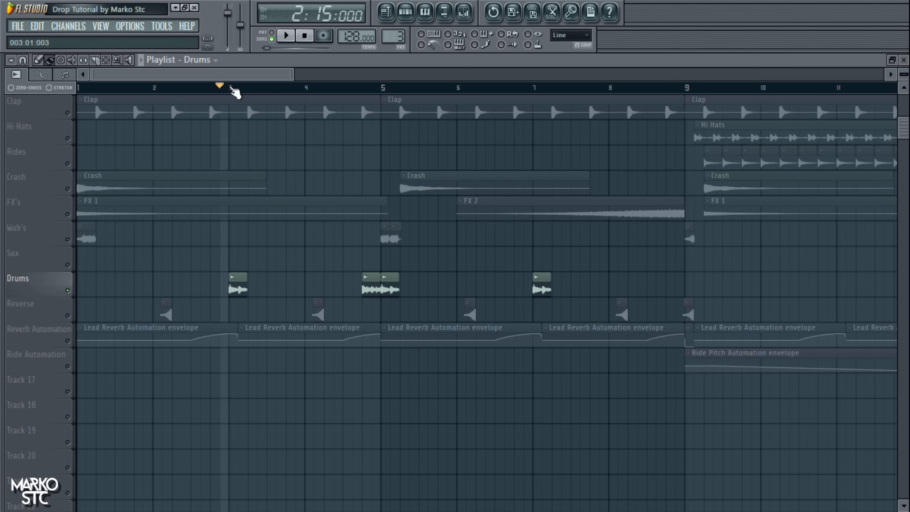
Step: Audition the soloed Drums clips around bar 3, position 4:13 and bar 7
{"action": "key", "text": "space"}
{"action": "scroll", "coordinate": [303, 150], "scroll_direction": "down", "scroll_amount": 2}
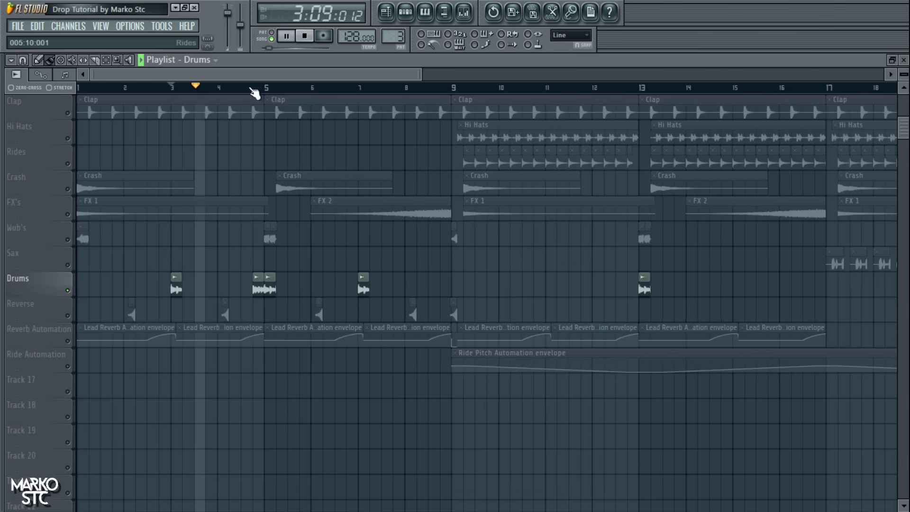
{"action": "left_click", "coordinate": [251, 90]}
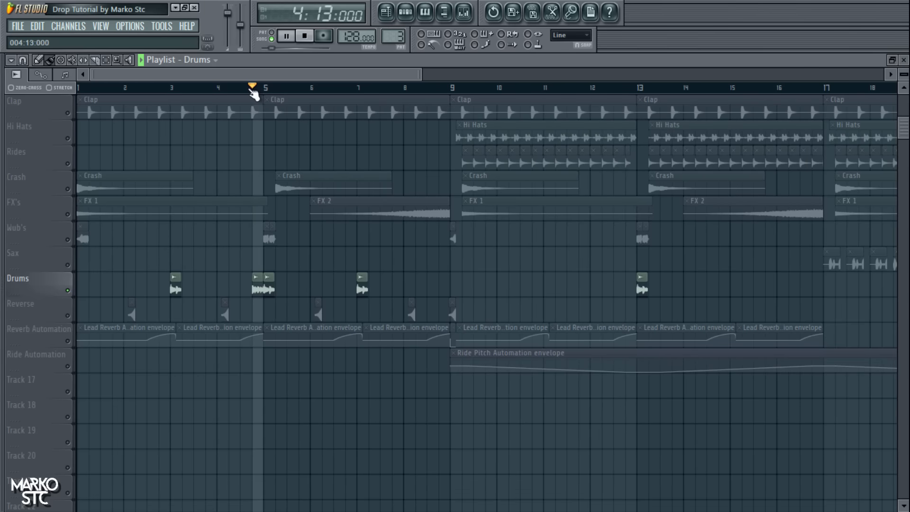
{"action": "left_click", "coordinate": [359, 90]}
{"action": "scroll", "coordinate": [228, 288], "scroll_direction": "up", "scroll_amount": 5}
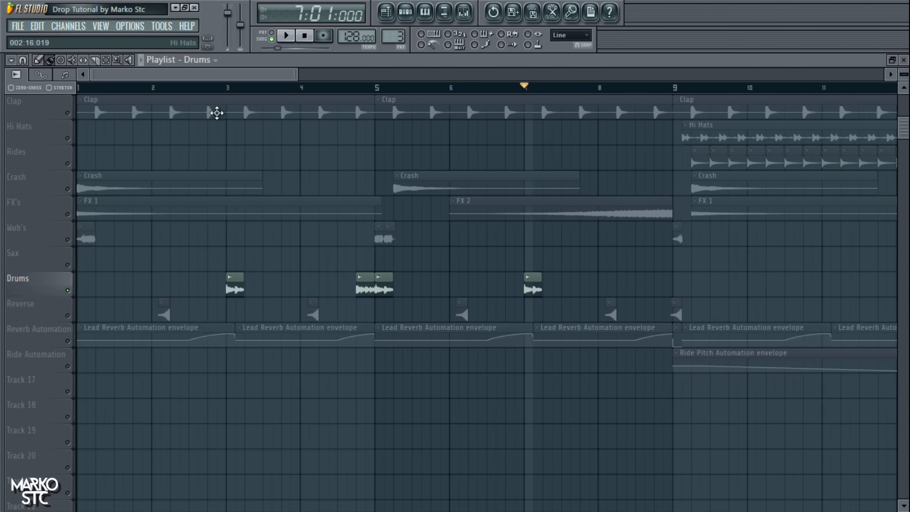
{"action": "key", "text": "space"}
Step: Extend the bar 3 Drums clip at both ends, audition the longer sample, and trim the clip back to its original length
{"action": "scroll", "coordinate": [231, 290], "scroll_direction": "down", "scroll_amount": 5}
{"action": "left_click_drag", "start_coordinate": [210, 289], "coordinate": [24, 286]}
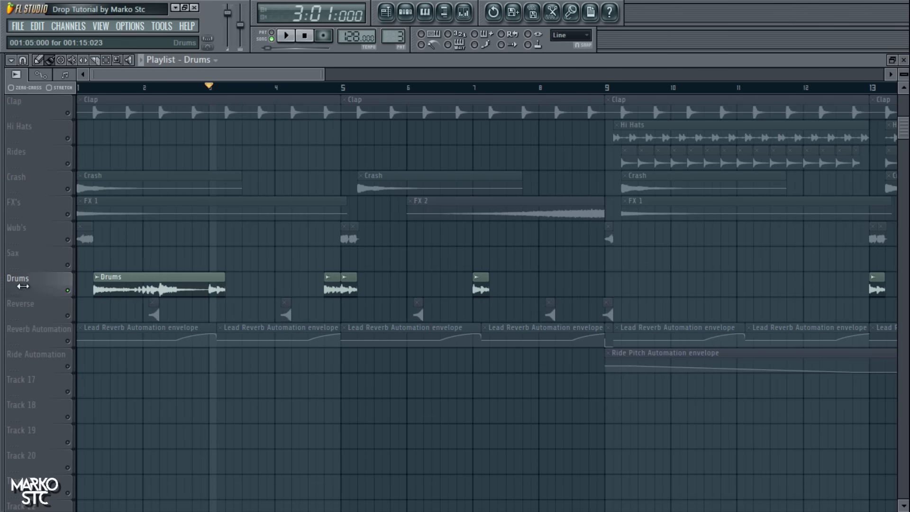
{"action": "left_click", "coordinate": [102, 90]}
{"action": "key", "text": "space"}
{"action": "left_click_drag", "start_coordinate": [224, 289], "coordinate": [249, 290]}
{"action": "key", "text": "space"}
{"action": "left_click_drag", "start_coordinate": [246, 296], "coordinate": [223, 291]}
{"action": "left_click_drag", "start_coordinate": [97, 290], "coordinate": [210, 290]}
Step: Open the Drums clip's channel settings and inspect the first Fruity Parametric EQ 2 on the Drums mixer track
{"action": "double_click", "coordinate": [215, 289]}
{"action": "left_click", "coordinate": [471, 21]}
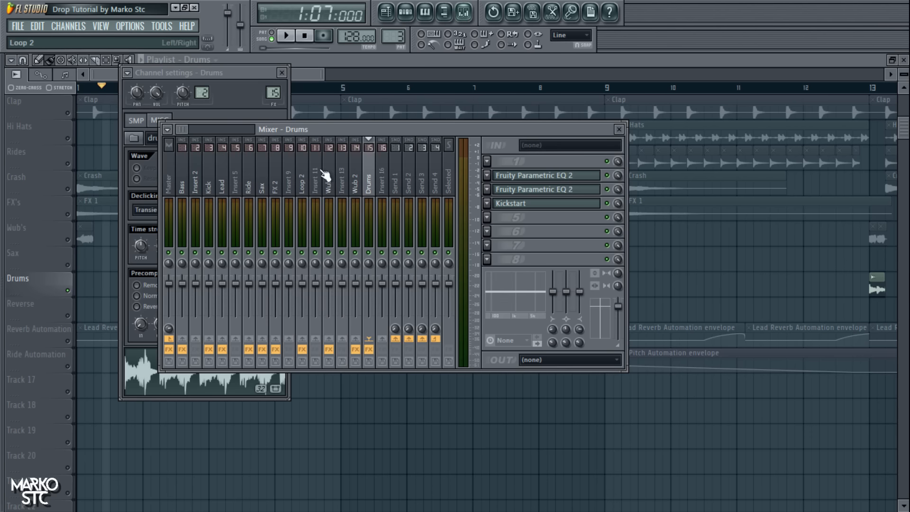
{"action": "left_click", "coordinate": [554, 179]}
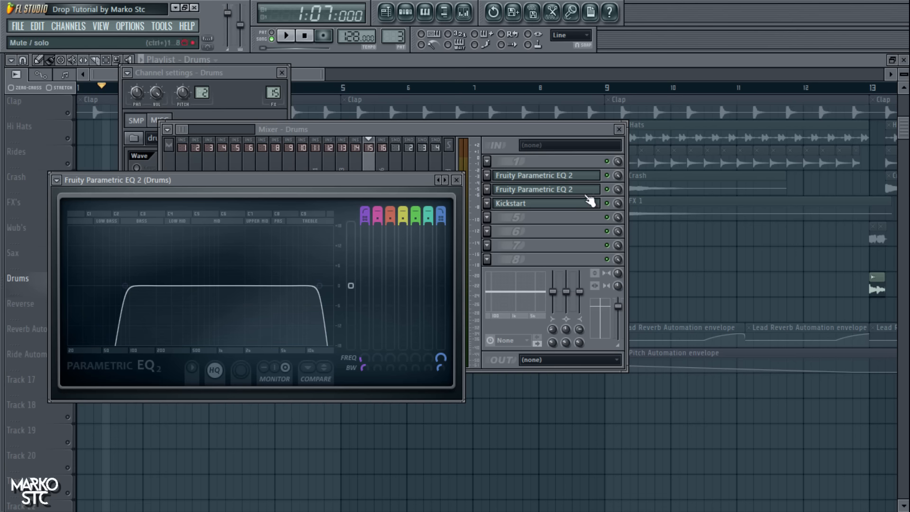
Step: Nudge the band 6 dip in the second Fruity Parametric EQ 2 on the Drums mixer track to about 2.9 kHz
{"action": "left_click", "coordinate": [568, 190]}
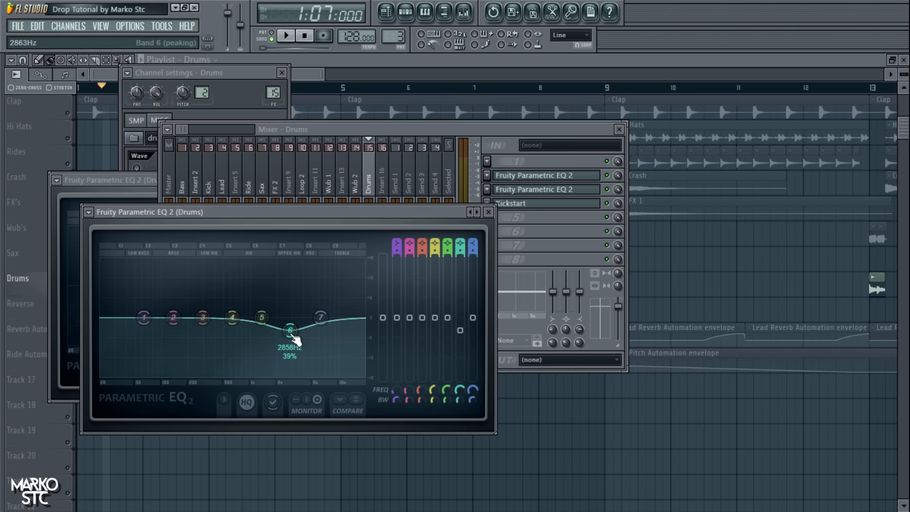
{"action": "left_click_drag", "start_coordinate": [294, 338], "coordinate": [294, 335]}
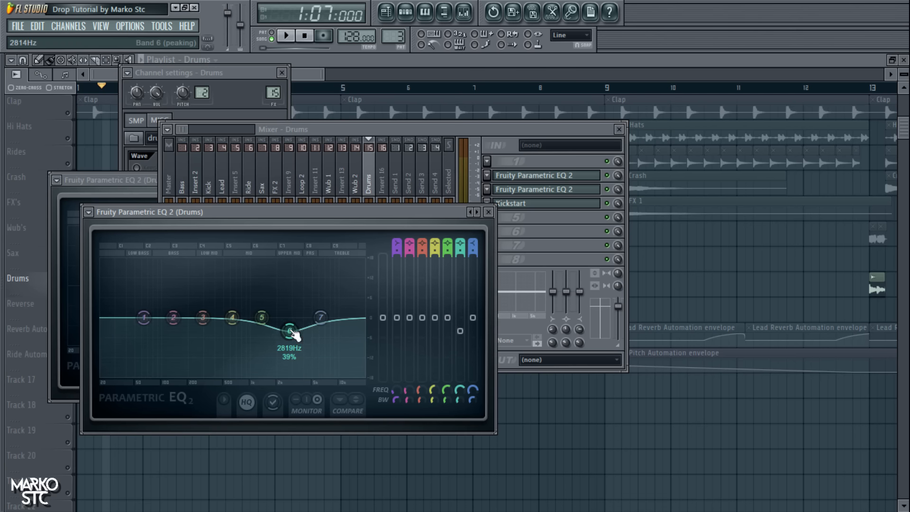
{"action": "left_click_drag", "start_coordinate": [290, 332], "coordinate": [290, 331]}
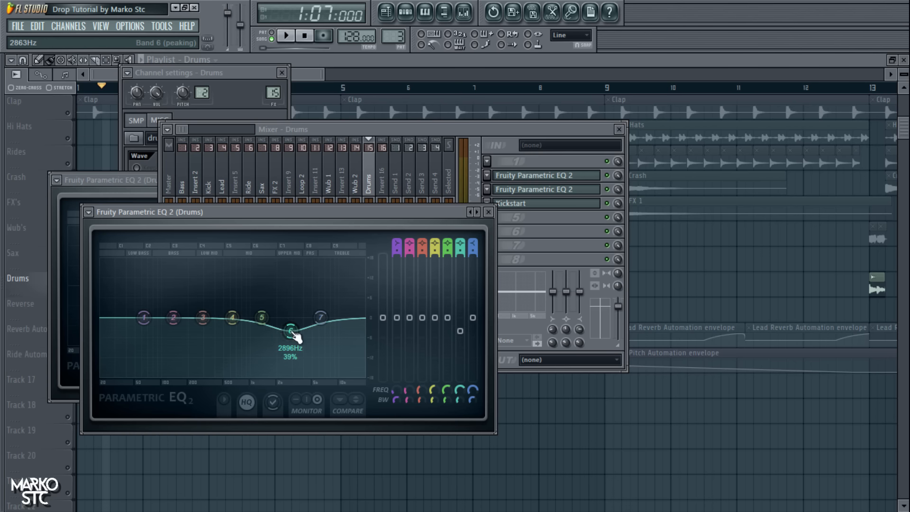
Step: Inspect Kickstart on the Drums mixer track and return to the playlist
{"action": "left_click", "coordinate": [559, 206]}
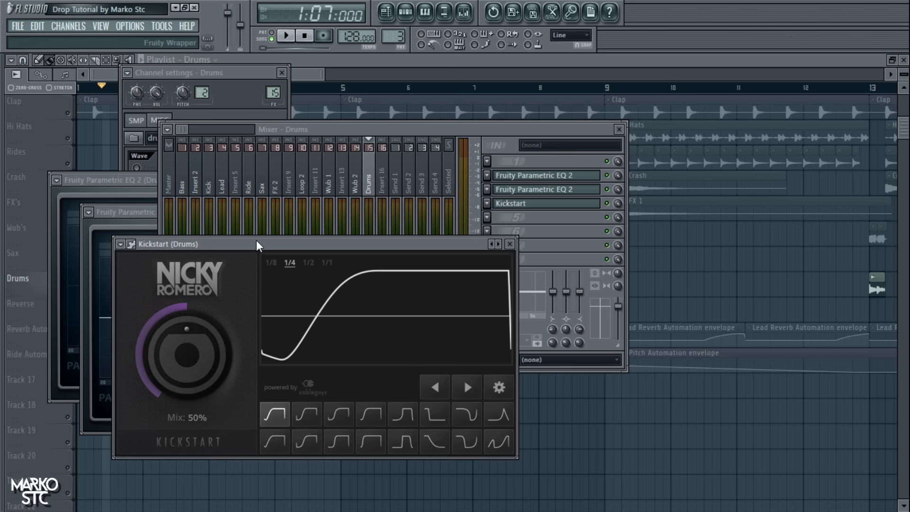
{"action": "left_click_drag", "start_coordinate": [256, 244], "coordinate": [260, 164]}
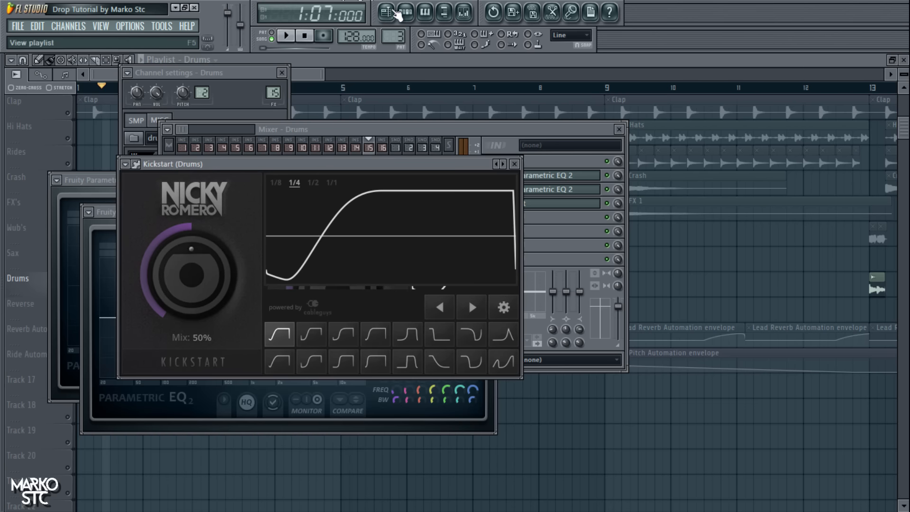
{"action": "left_click", "coordinate": [384, 13]}
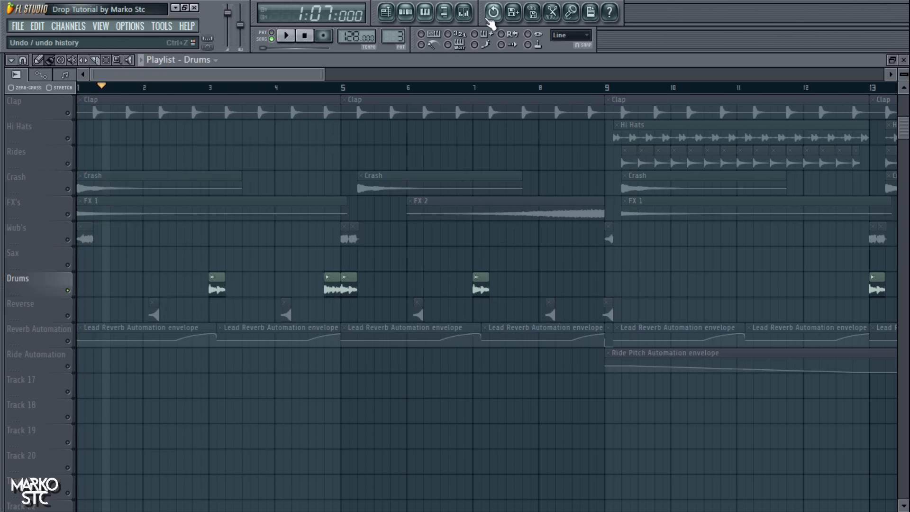
{"action": "left_click", "coordinate": [464, 13]}
{"action": "left_click", "coordinate": [561, 205]}
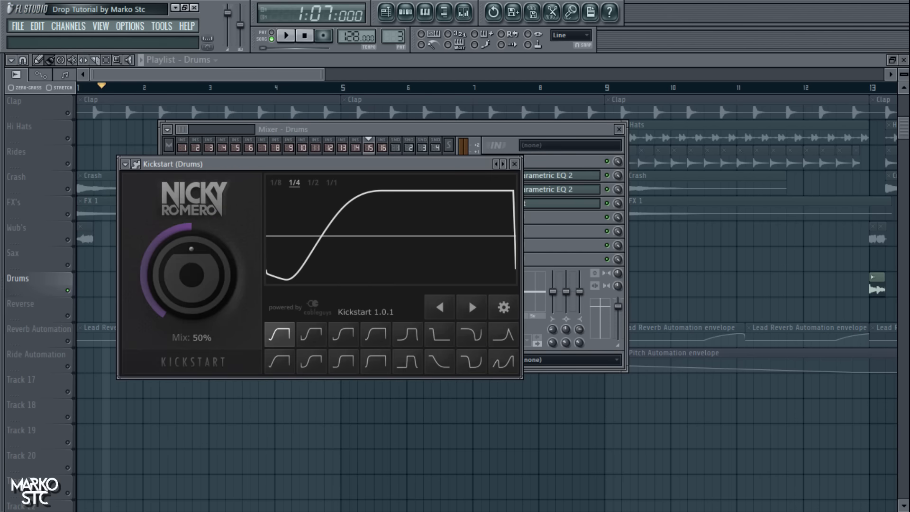
{"action": "left_click", "coordinate": [386, 13]}
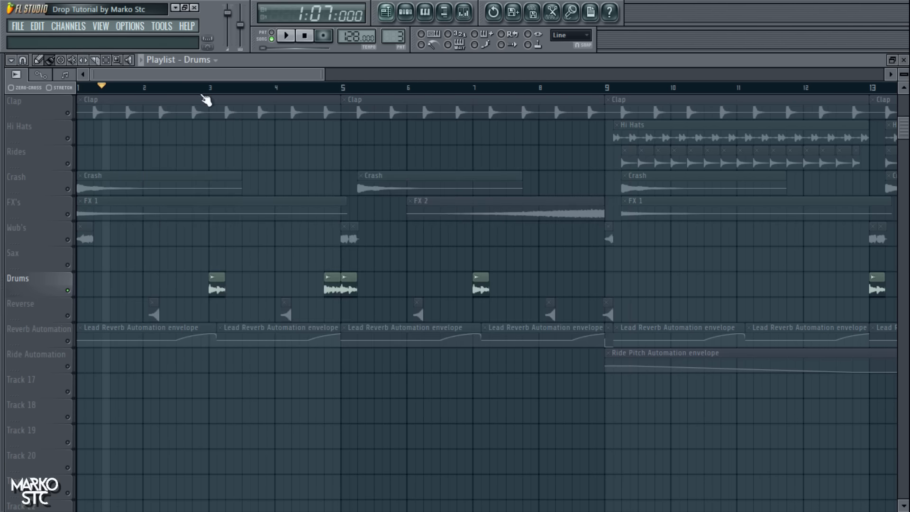
Step: Place the playhead at bar 3 and audition the Drums clip with the Kickstart plugin open
{"action": "left_click", "coordinate": [207, 90]}
{"action": "scroll", "coordinate": [192, 115], "scroll_direction": "up", "scroll_amount": 4}
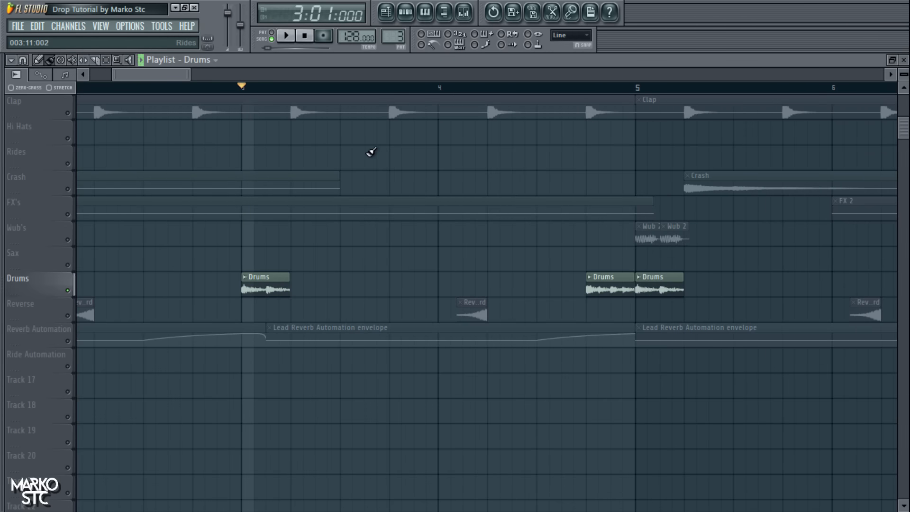
{"action": "left_click", "coordinate": [464, 12]}
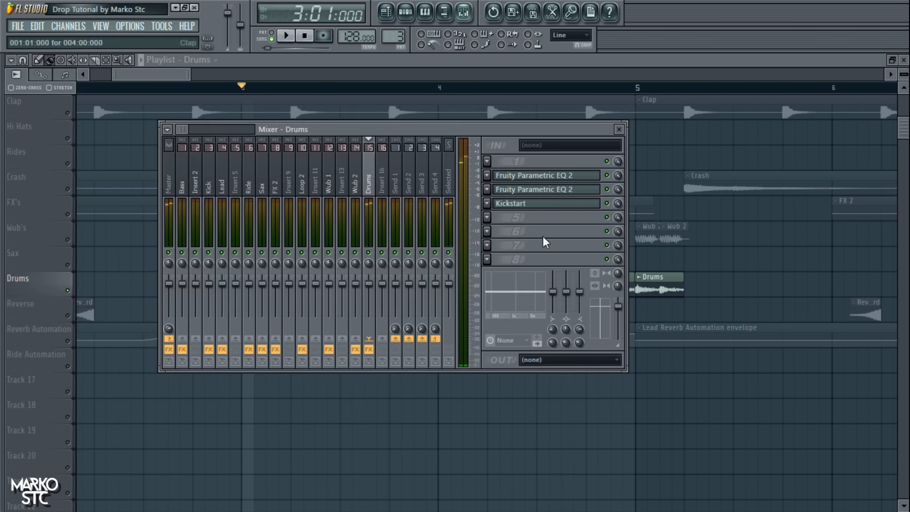
{"action": "left_click", "coordinate": [545, 204]}
{"action": "left_click_drag", "start_coordinate": [132, 331], "coordinate": [132, 351]}
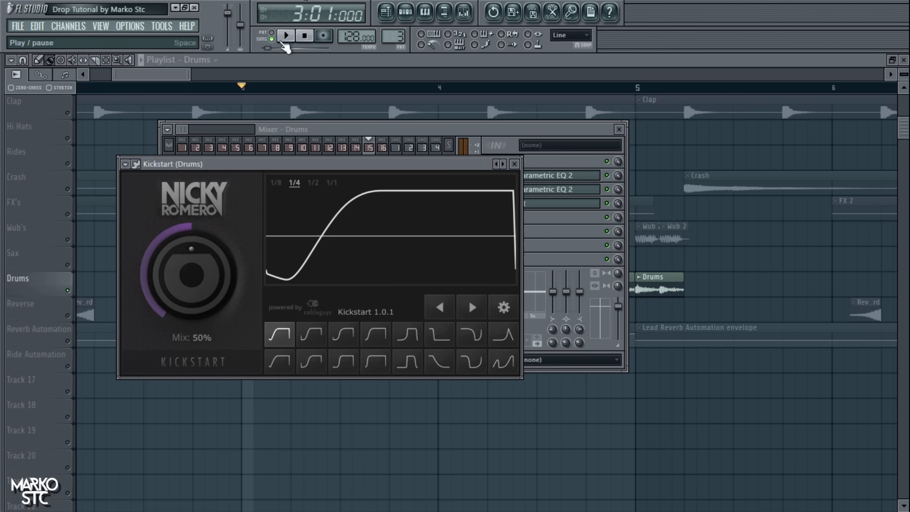
{"action": "left_click", "coordinate": [286, 36]}
{"action": "key", "text": "space"}
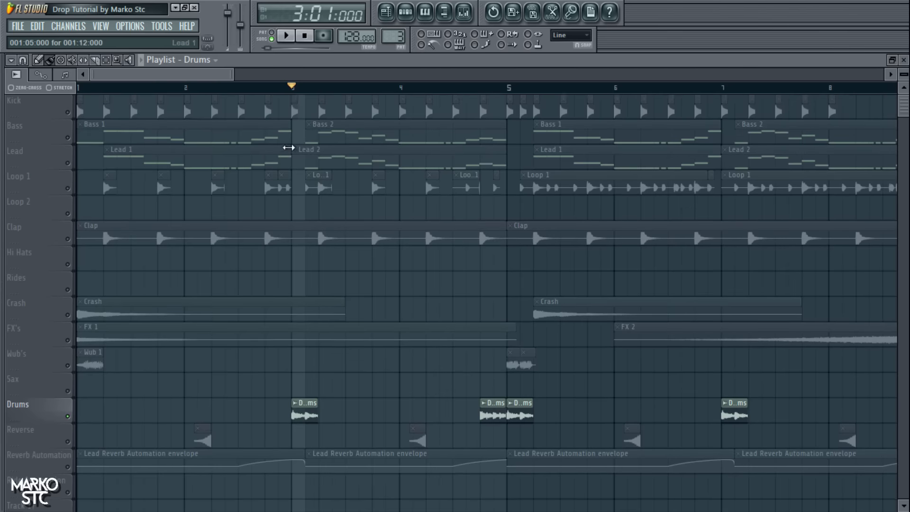
Step: Enable the Kick track alongside Drums and audition both together from bar 3
{"action": "scroll", "coordinate": [289, 137], "scroll_direction": "up", "scroll_amount": 5}
{"action": "scroll", "coordinate": [321, 142], "scroll_direction": "down", "scroll_amount": 3}
{"action": "scroll", "coordinate": [333, 189], "scroll_direction": "up", "scroll_amount": 3}
{"action": "scroll", "coordinate": [336, 218], "scroll_direction": "down", "scroll_amount": 4}
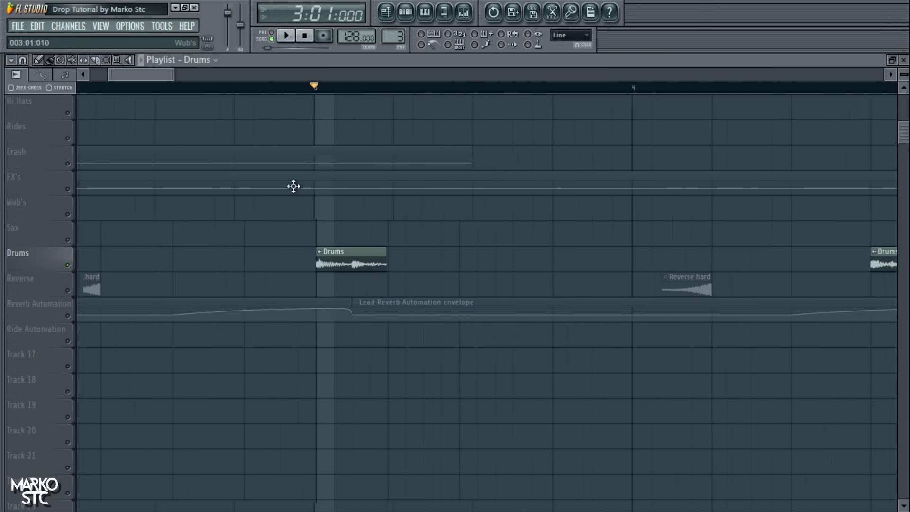
{"action": "scroll", "coordinate": [294, 186], "scroll_direction": "down", "scroll_amount": 2}
{"action": "scroll", "coordinate": [78, 125], "scroll_direction": "up", "scroll_amount": 6}
{"action": "key", "text": "space"}
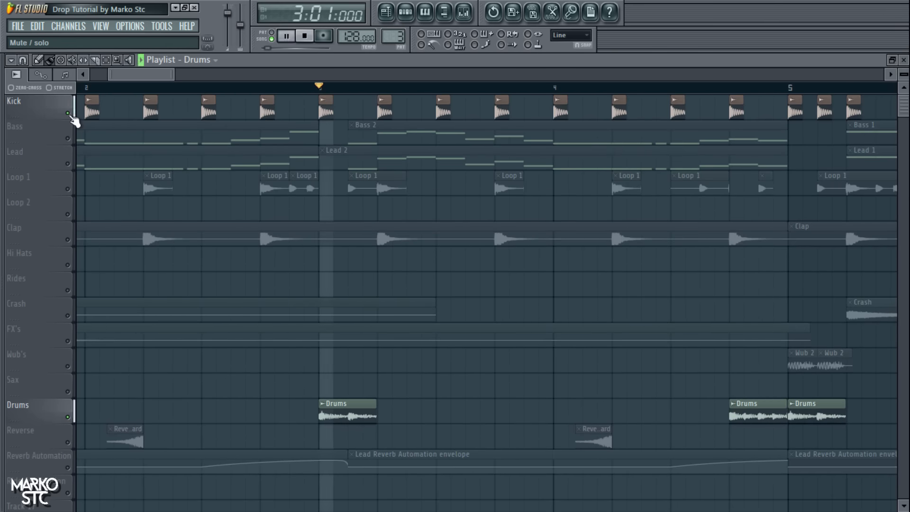
{"action": "key", "text": "space"}
Step: Solo the Reverse track in the playlist
{"action": "scroll", "coordinate": [291, 183], "scroll_direction": "down", "scroll_amount": 3}
{"action": "scroll", "coordinate": [332, 218], "scroll_direction": "down", "scroll_amount": 3}
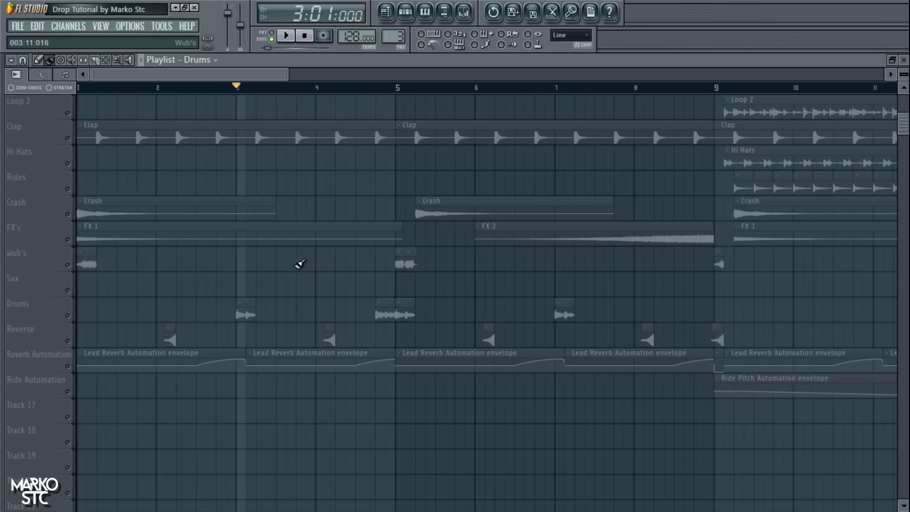
{"action": "scroll", "coordinate": [297, 266], "scroll_direction": "down", "scroll_amount": 3}
{"action": "left_click", "coordinate": [68, 341]}
{"action": "scroll", "coordinate": [28, 334], "scroll_direction": "up", "scroll_amount": 3}
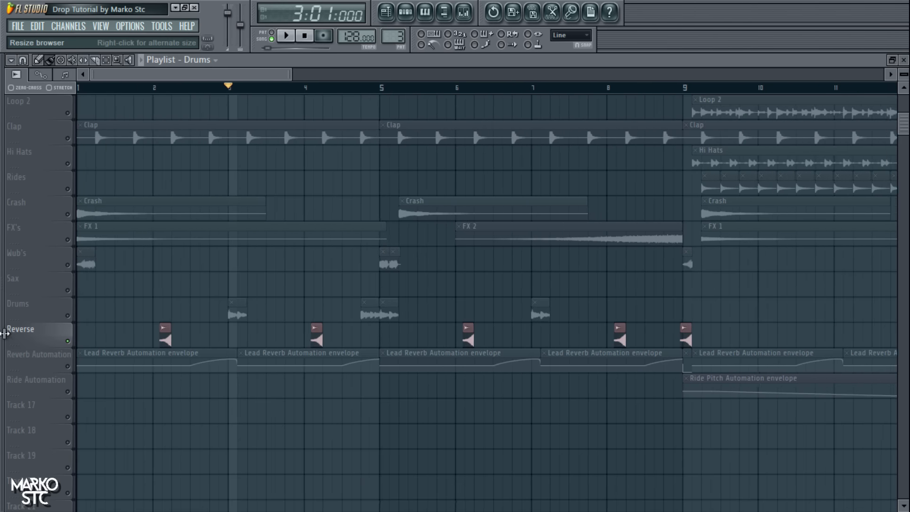
Step: Audition the first Reverse clip from bar 2 and check its channel settings
{"action": "left_click", "coordinate": [158, 89]}
{"action": "scroll", "coordinate": [101, 243], "scroll_direction": "up", "scroll_amount": 4}
{"action": "key", "text": "space"}
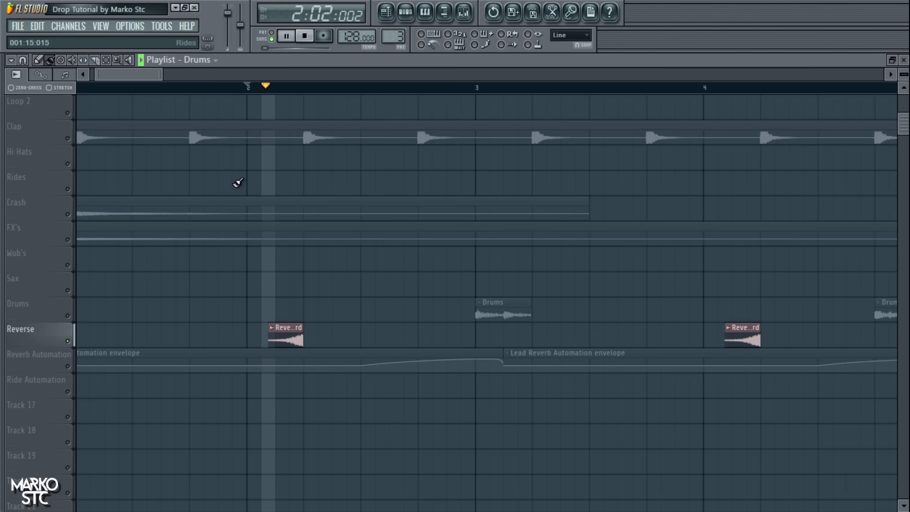
{"action": "key", "text": "space"}
{"action": "double_click", "coordinate": [285, 328]}
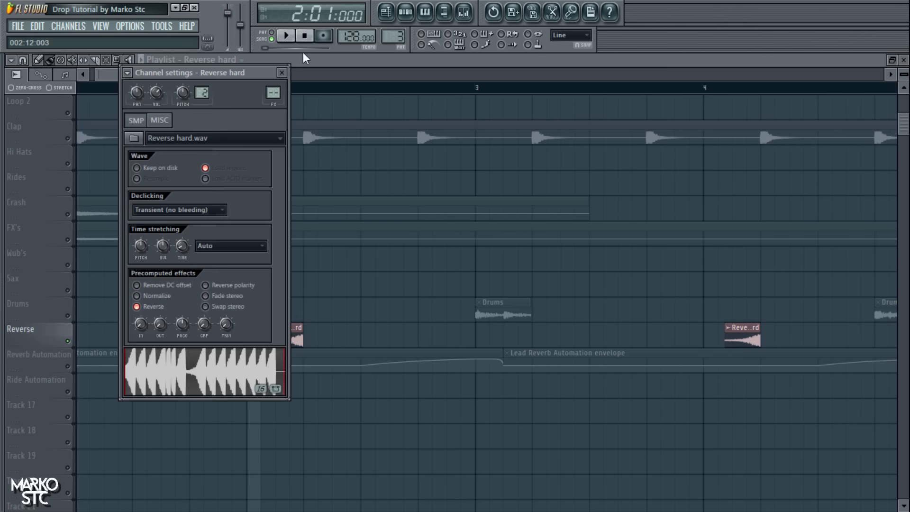
{"action": "left_click", "coordinate": [283, 72]}
Step: Solo the Lead track briefly and return the solo to the Reverse track
{"action": "scroll", "coordinate": [331, 169], "scroll_direction": "down", "scroll_amount": 3}
{"action": "scroll", "coordinate": [331, 169], "scroll_direction": "up", "scroll_amount": 4}
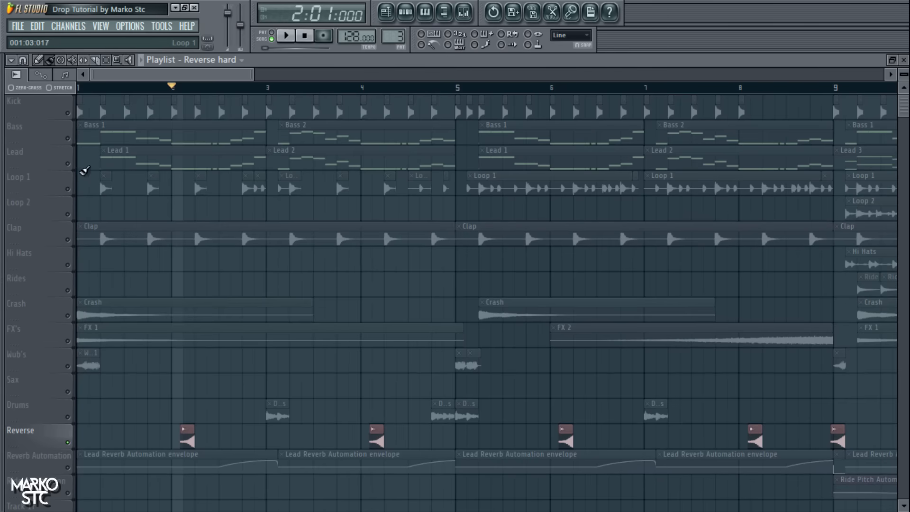
{"action": "left_click", "coordinate": [68, 164]}
{"action": "scroll", "coordinate": [232, 119], "scroll_direction": "down", "scroll_amount": 5}
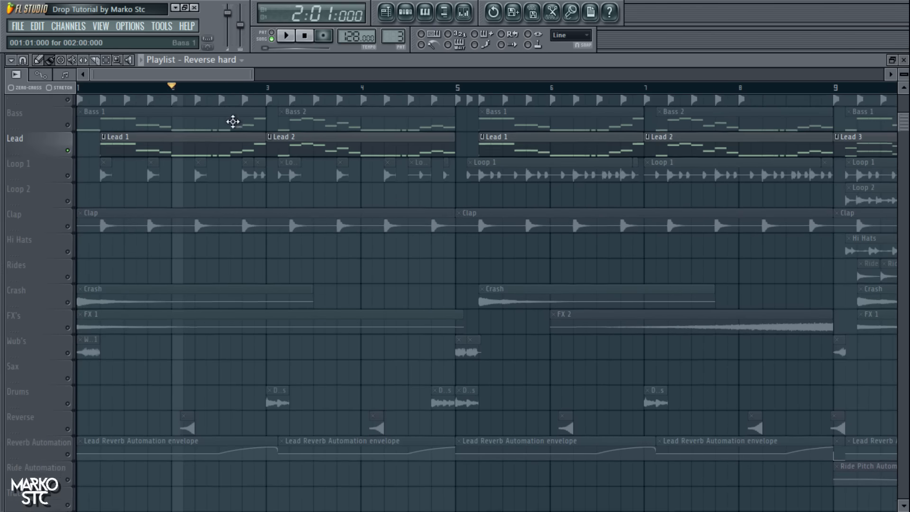
{"action": "left_click", "coordinate": [67, 315]}
Step: Switch the Reverse effect off and back on in the Reverse hard channel settings, auditioning the clip, and stop playback
{"action": "double_click", "coordinate": [186, 311]}
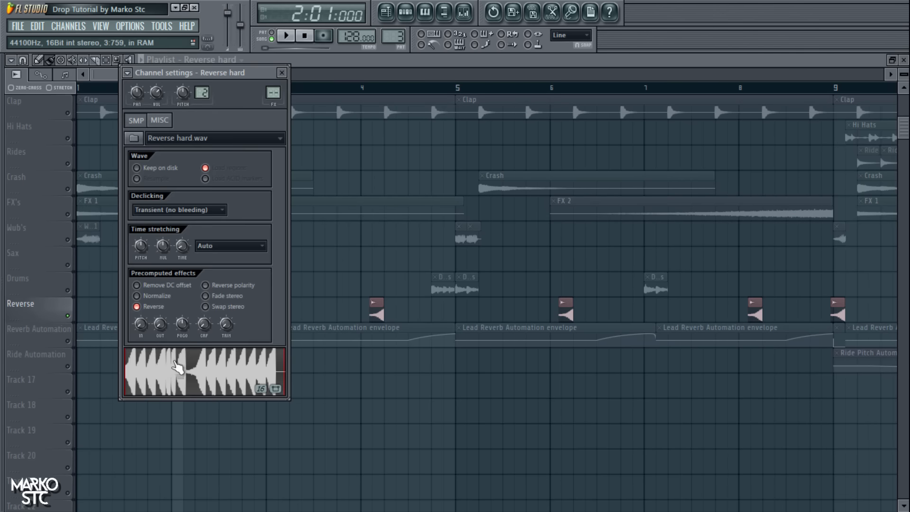
{"action": "left_click", "coordinate": [137, 307]}
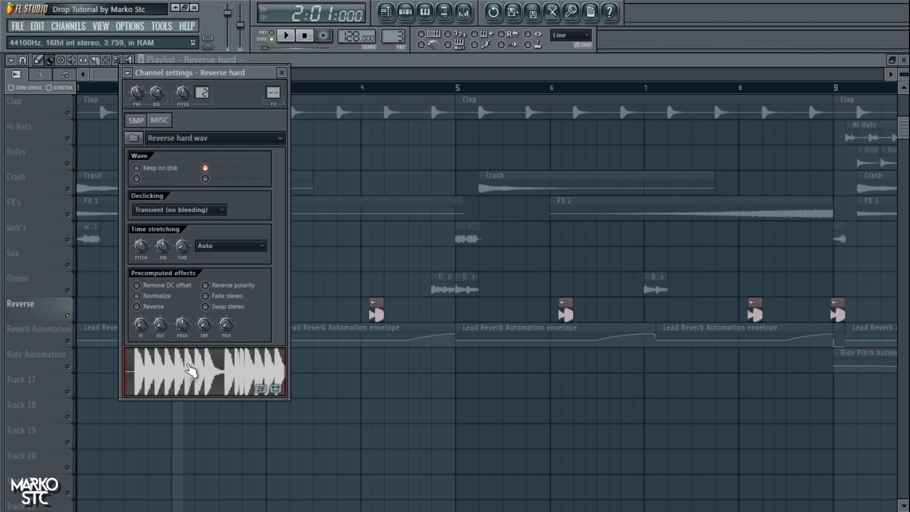
{"action": "key", "text": "space"}
{"action": "left_click", "coordinate": [137, 307]}
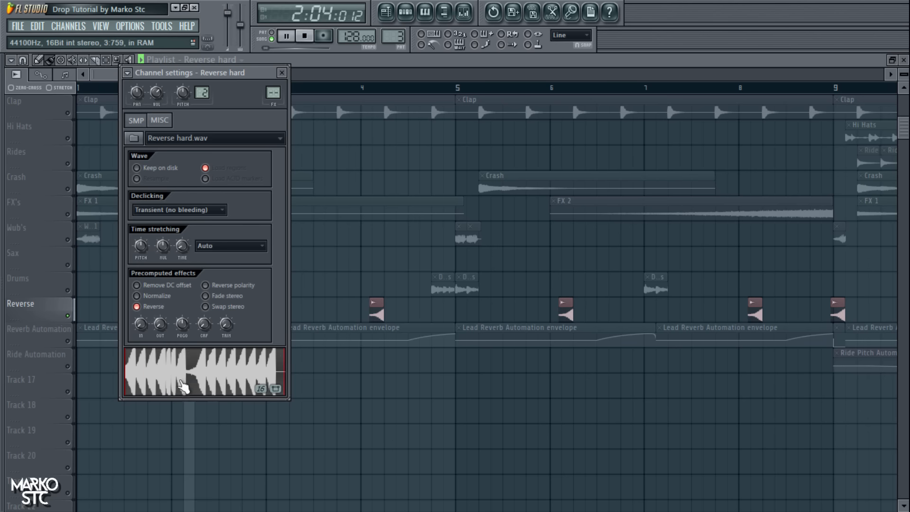
{"action": "key", "text": "space"}
{"action": "left_click", "coordinate": [306, 39]}
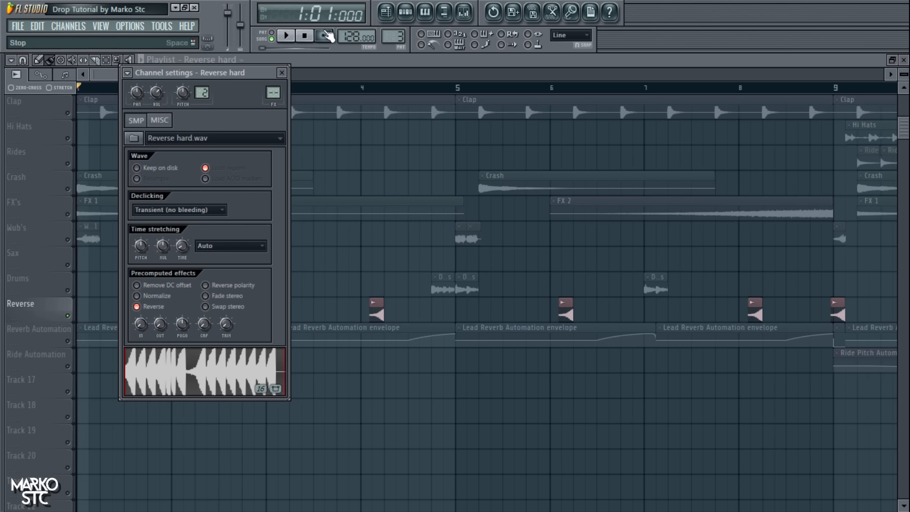
Step: Return to the playlist and unsolo the Reverse track so all tracks are active
{"action": "left_click", "coordinate": [386, 17]}
{"action": "scroll", "coordinate": [109, 348], "scroll_direction": "down", "scroll_amount": 4}
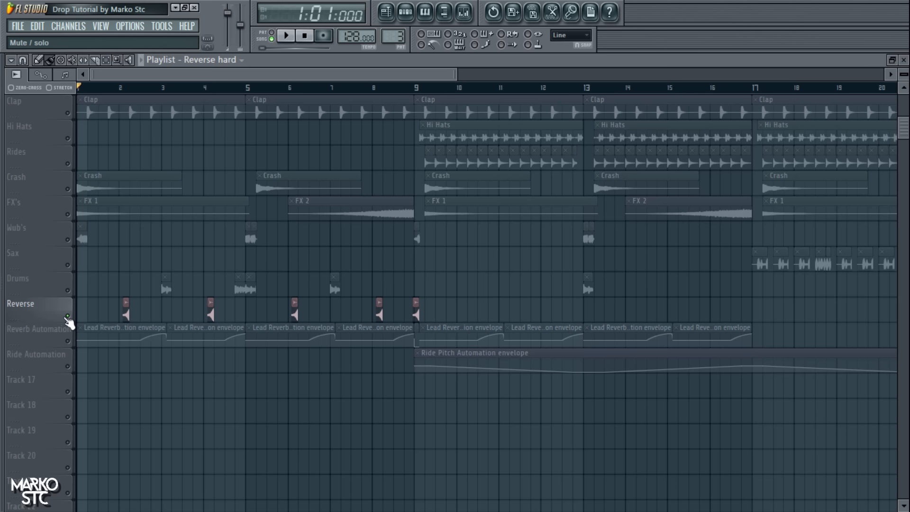
{"action": "right_click", "coordinate": [67, 318]}
Step: Review the whole arrangement from Kick to Ride Automation, including the lead reverb and ride pitch automation envelopes
{"action": "scroll", "coordinate": [171, 354], "scroll_direction": "down", "scroll_amount": 4}
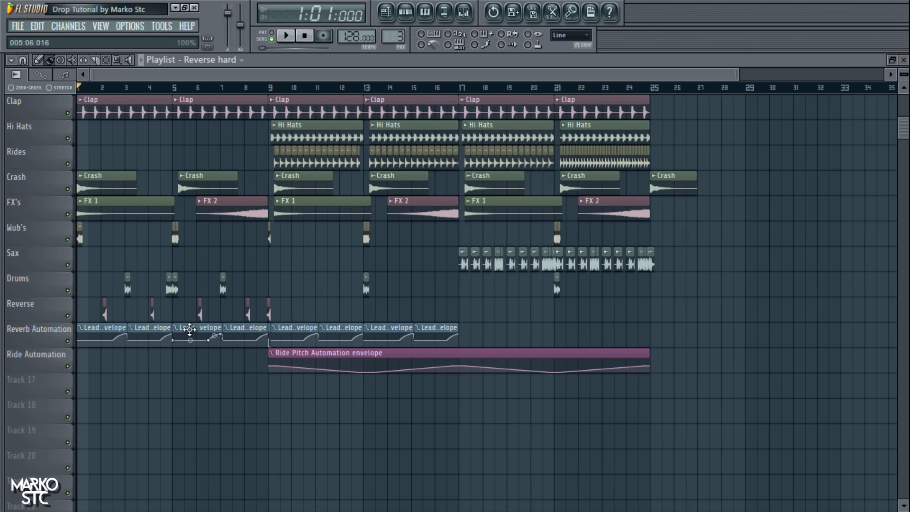
{"action": "scroll", "coordinate": [3, 297], "scroll_direction": "up", "scroll_amount": 3}
{"action": "scroll", "coordinate": [2, 298], "scroll_direction": "up", "scroll_amount": 2}
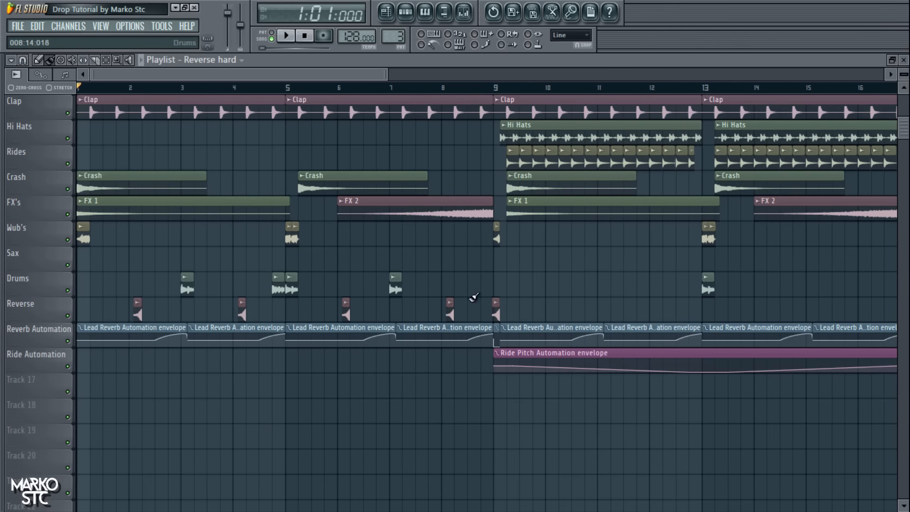
{"action": "scroll", "coordinate": [459, 308], "scroll_direction": "down", "scroll_amount": 5}
{"action": "scroll", "coordinate": [459, 305], "scroll_direction": "up", "scroll_amount": 5}
{"action": "scroll", "coordinate": [2, 293], "scroll_direction": "up", "scroll_amount": 2}
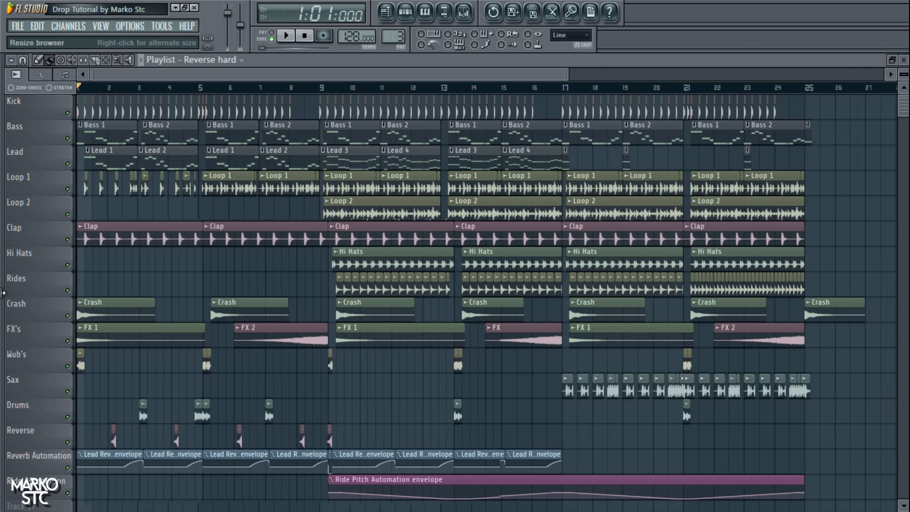
{"action": "scroll", "coordinate": [2, 293], "scroll_direction": "up", "scroll_amount": 1}
{"action": "scroll", "coordinate": [2, 293], "scroll_direction": "down", "scroll_amount": 2}
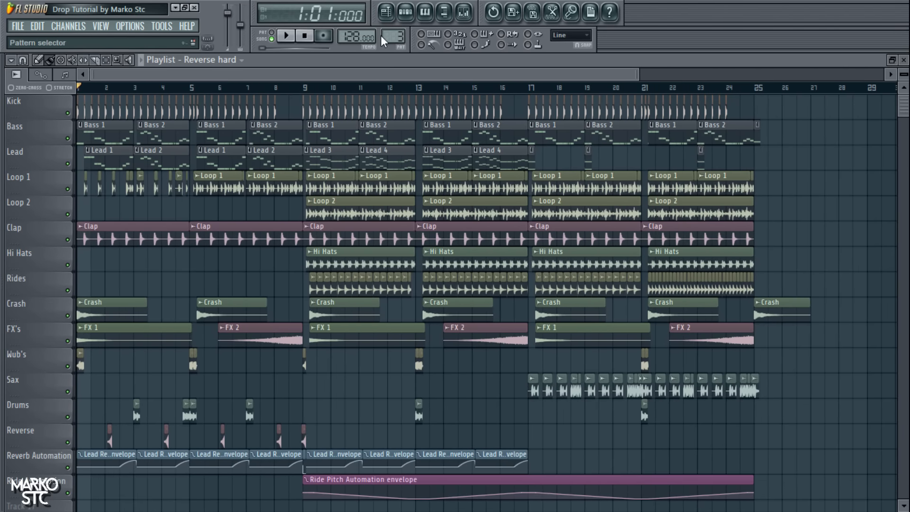
Step: Change the project tempo to 127.900 and back to 128.000, declining to restretch all channels
{"action": "left_click_drag", "start_coordinate": [392, 41], "coordinate": [360, 45]}
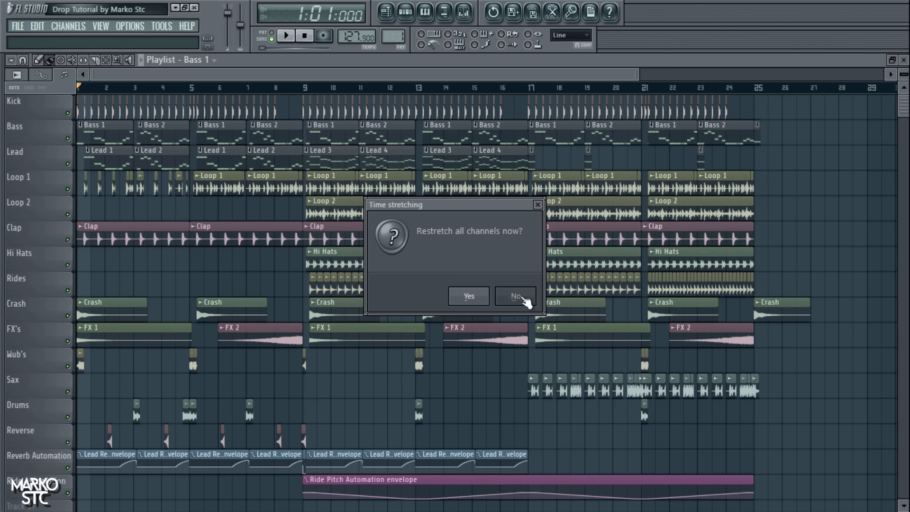
{"action": "left_click", "coordinate": [517, 297]}
{"action": "left_click_drag", "start_coordinate": [366, 41], "coordinate": [366, 39]}
{"action": "left_click", "coordinate": [518, 297]}
Step: Play the song from the start with the Kick track soloed, and add the Bass and Lead tracks
{"action": "left_click", "coordinate": [289, 37]}
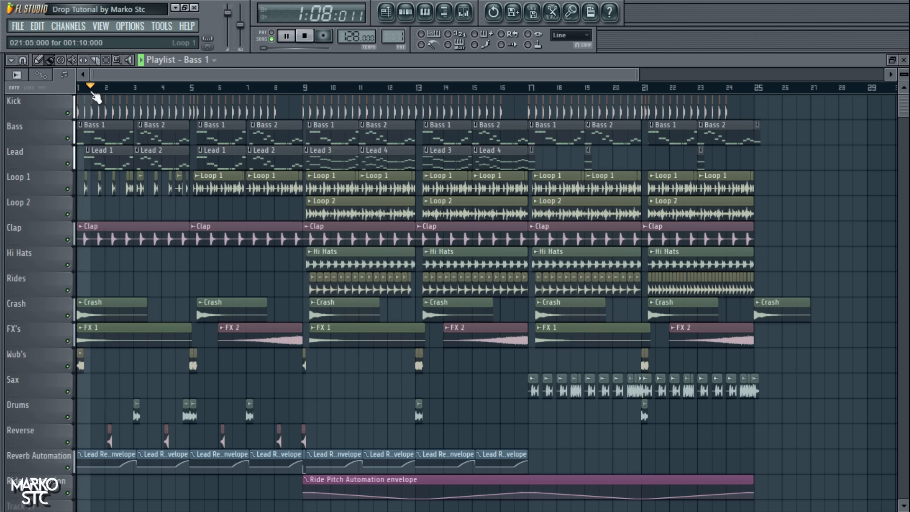
{"action": "right_click", "coordinate": [67, 113]}
{"action": "left_click", "coordinate": [67, 138]}
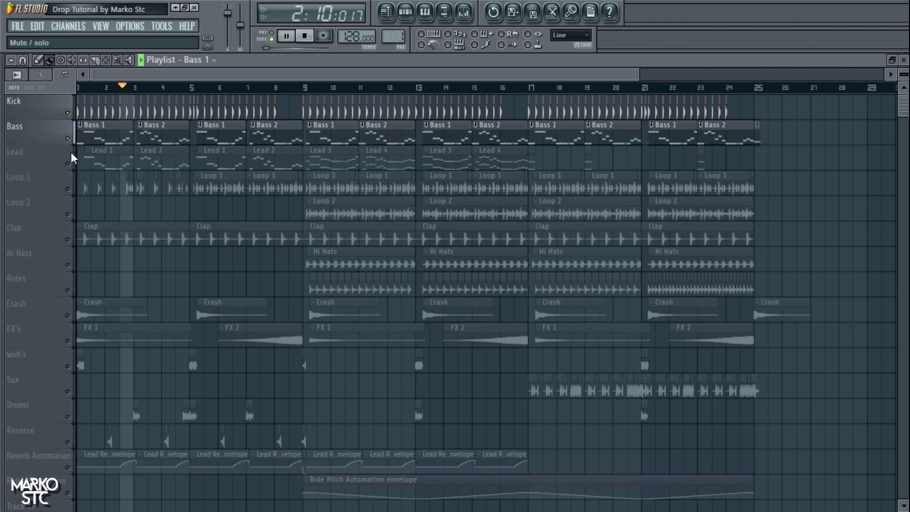
{"action": "left_click", "coordinate": [68, 164]}
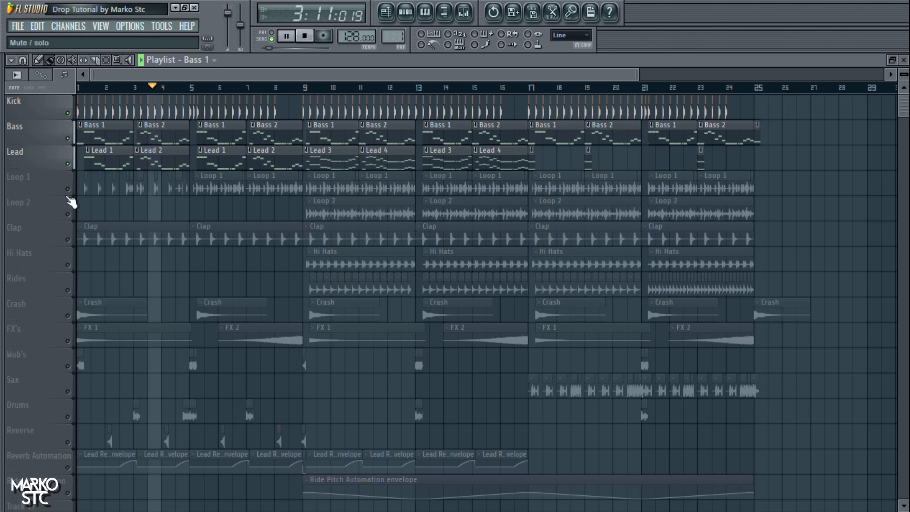
Step: Solo the Loop 1 track briefly and reactivate all tracks
{"action": "left_click", "coordinate": [68, 189]}
{"action": "right_click", "coordinate": [69, 188]}
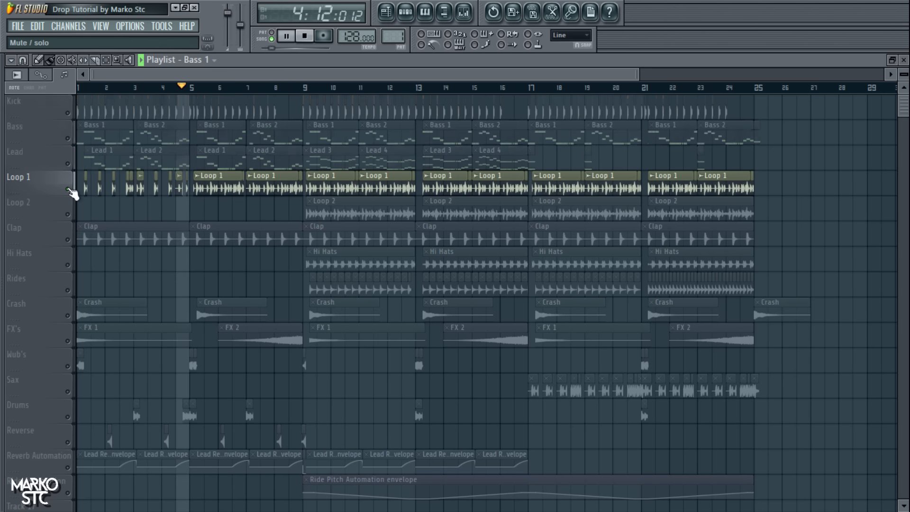
{"action": "right_click", "coordinate": [69, 189]}
Step: Mute the Lead track, play from bar 9, and unmute Lead
{"action": "left_click", "coordinate": [69, 164]}
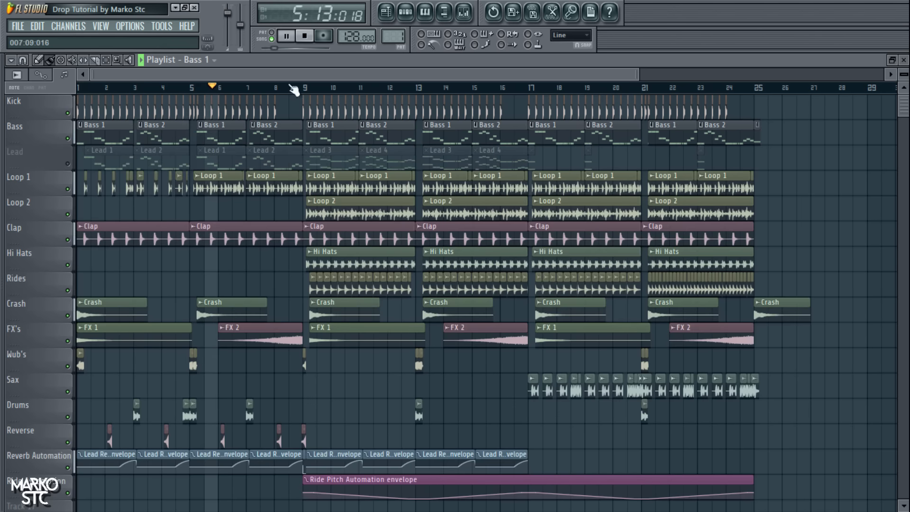
{"action": "left_click", "coordinate": [310, 91]}
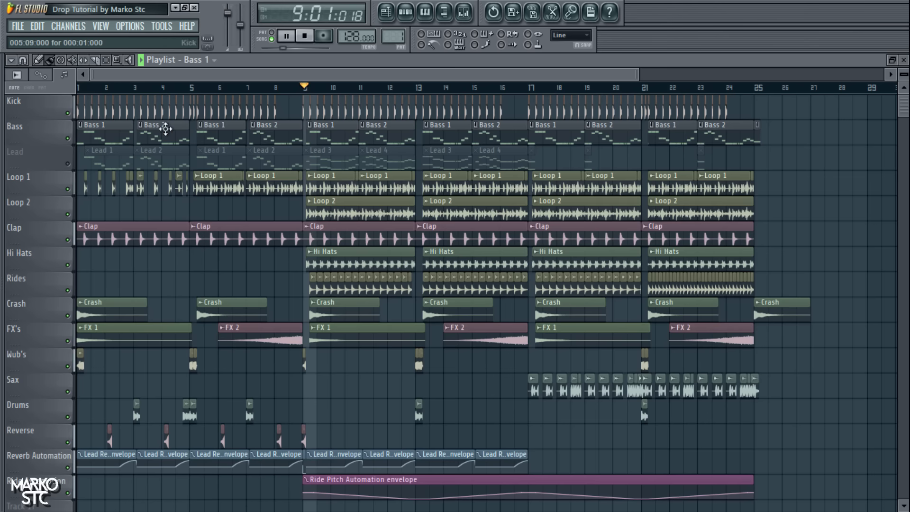
{"action": "left_click", "coordinate": [67, 164]}
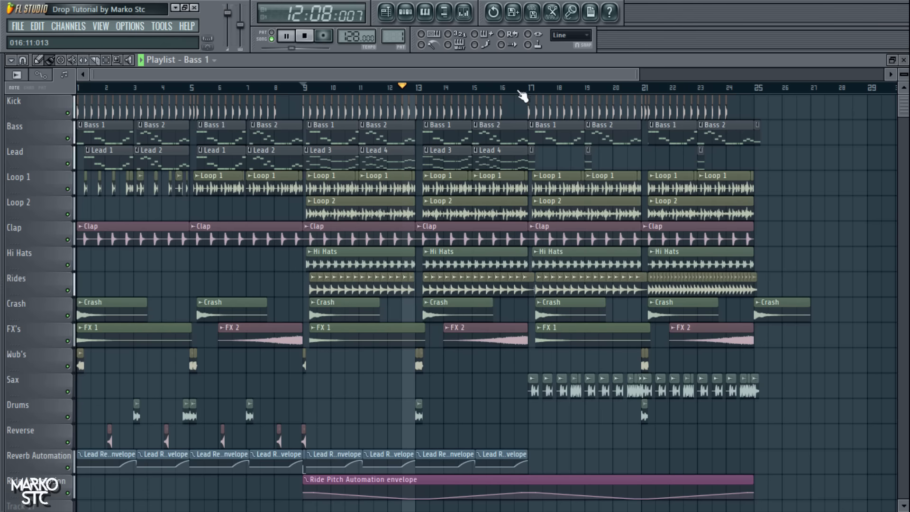
Step: Play from just before bar 17, muting Loop 1, Loop 2, Clap, Hi Hats and Rides, and reactivate all tracks
{"action": "left_click", "coordinate": [524, 92]}
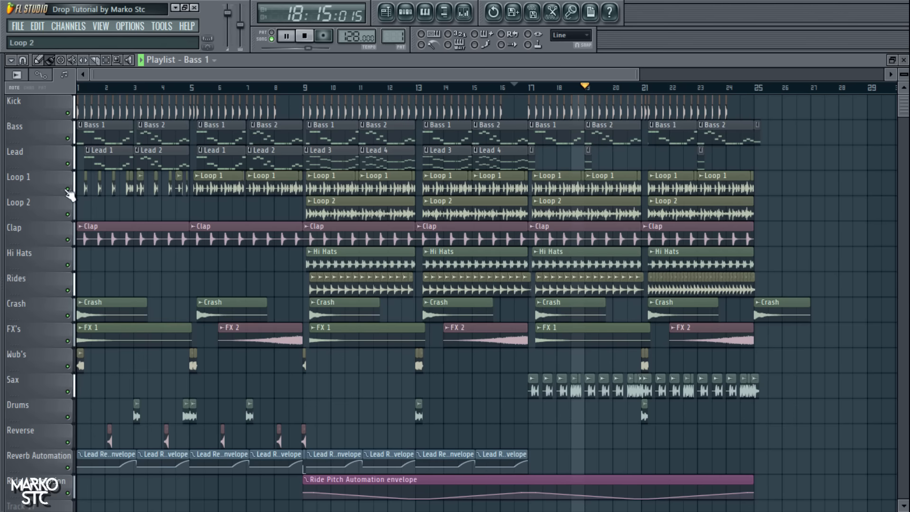
{"action": "left_click", "coordinate": [68, 189]}
{"action": "left_click", "coordinate": [67, 214]}
{"action": "left_click", "coordinate": [68, 239]}
{"action": "left_click", "coordinate": [67, 265]}
{"action": "left_click", "coordinate": [68, 290]}
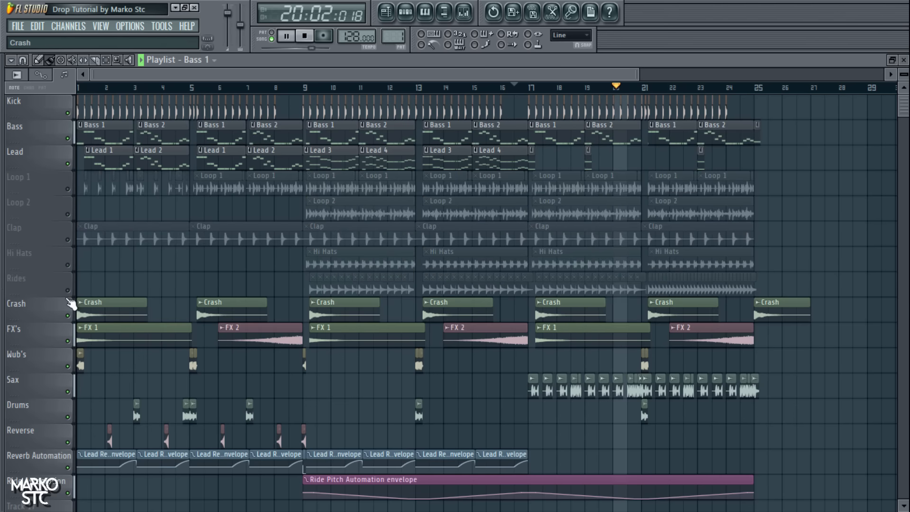
{"action": "right_click", "coordinate": [68, 291]}
{"action": "right_click", "coordinate": [68, 290]}
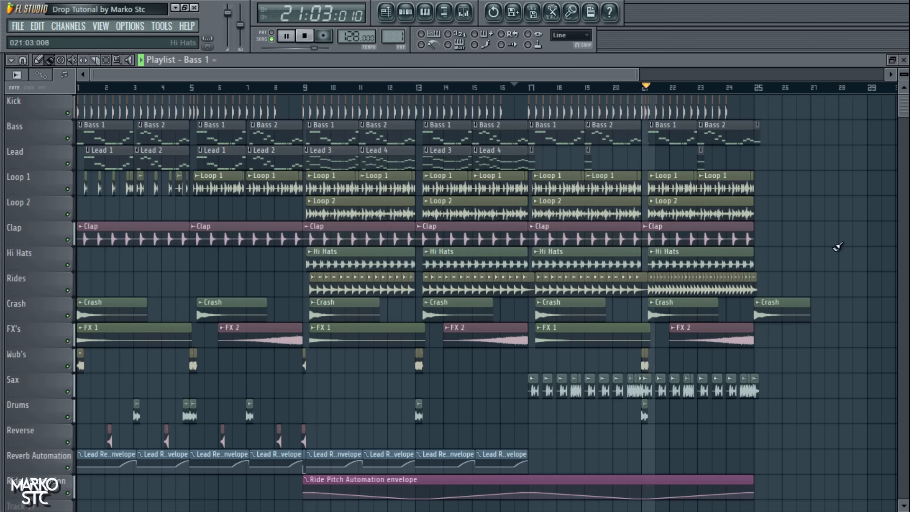
Step: Isolate the Rides track together with its Ride Automation track during playback
{"action": "scroll", "coordinate": [746, 246], "scroll_direction": "down", "scroll_amount": 2}
{"action": "right_click", "coordinate": [68, 190]}
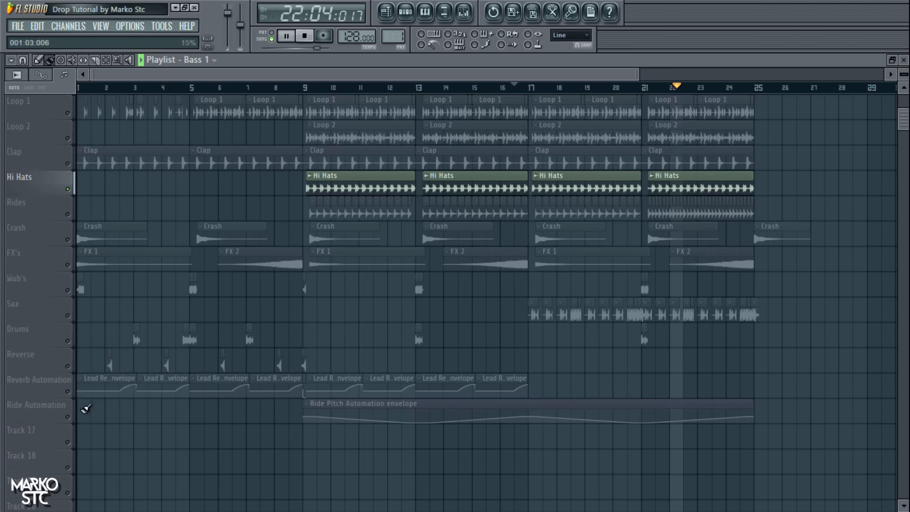
{"action": "left_click", "coordinate": [68, 418]}
{"action": "left_click", "coordinate": [67, 214]}
{"action": "left_click", "coordinate": [68, 189]}
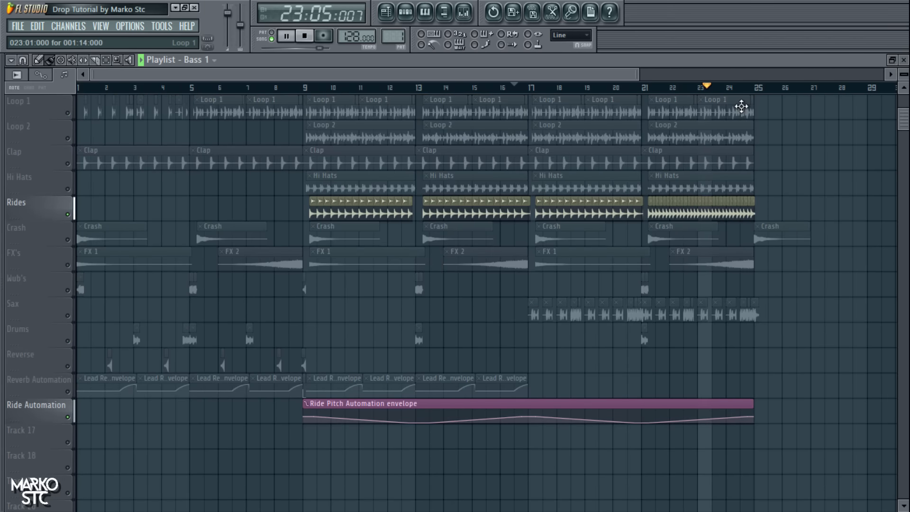
Step: Reactivate all tracks in the playlist and stop the song
{"action": "right_click", "coordinate": [69, 214]}
{"action": "right_click", "coordinate": [68, 213]}
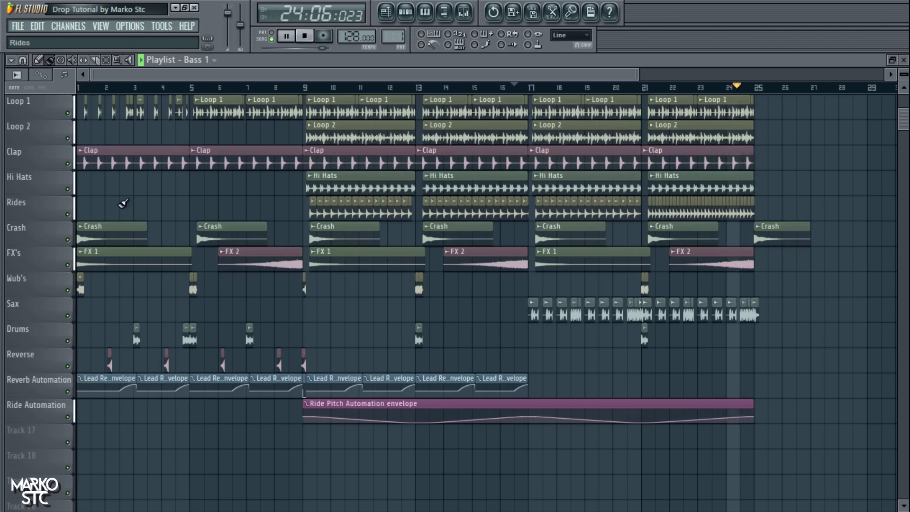
{"action": "scroll", "coordinate": [581, 137], "scroll_direction": "up", "scroll_amount": 3}
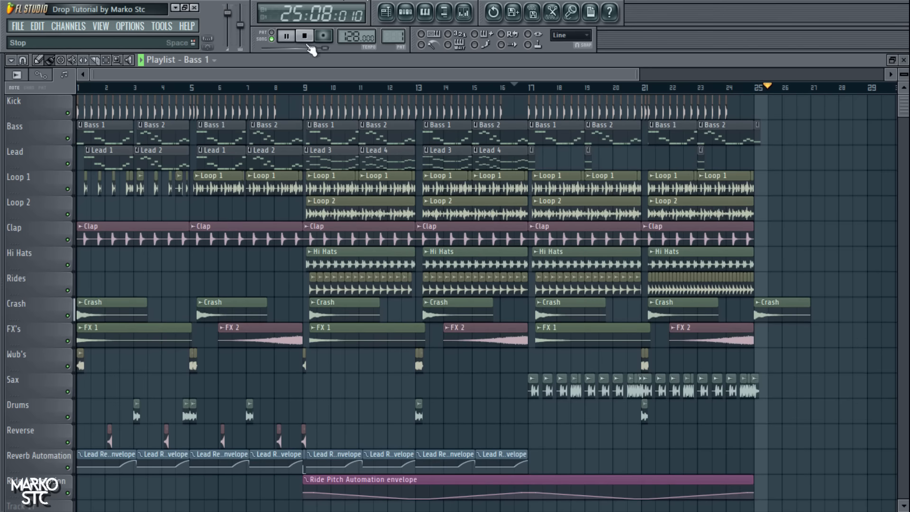
{"action": "left_click", "coordinate": [306, 36]}
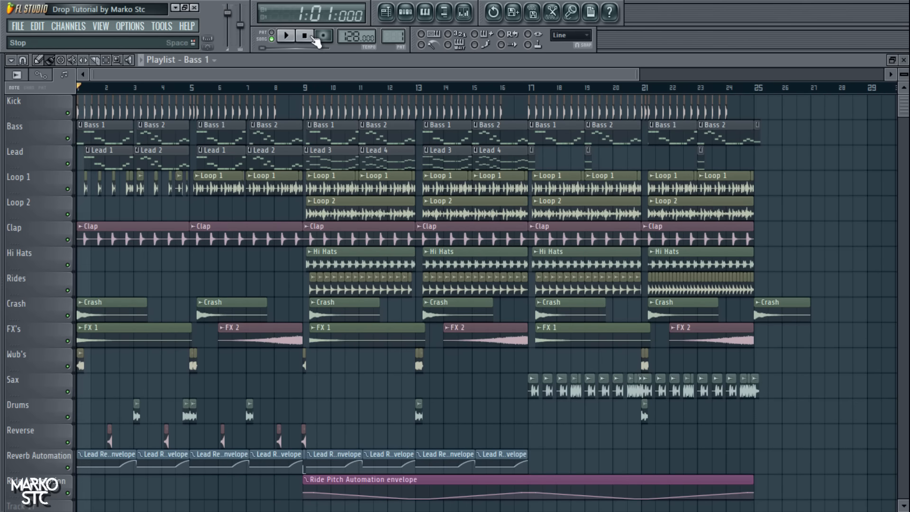